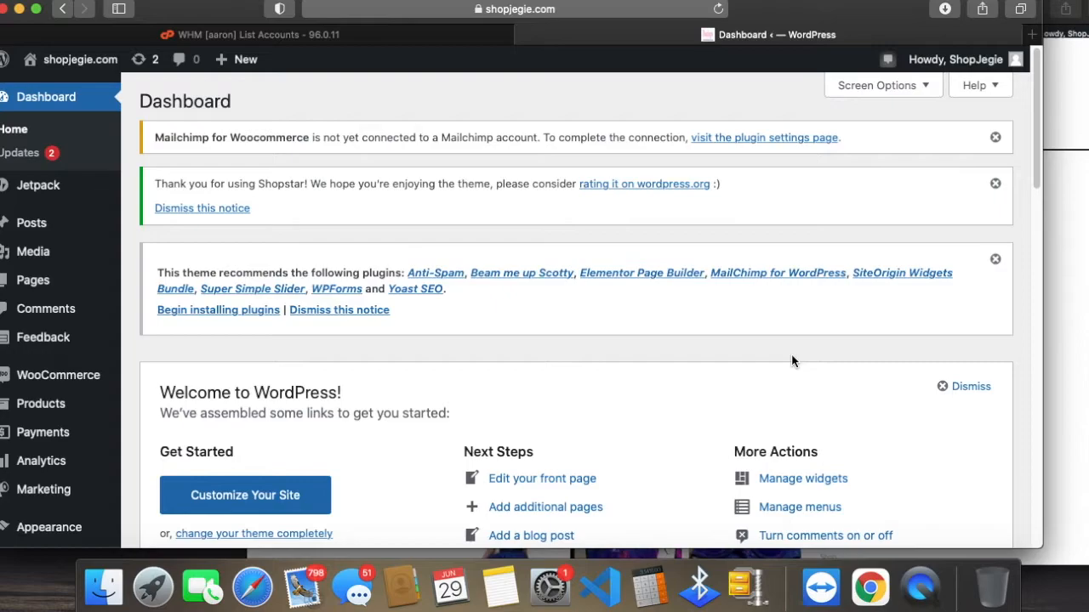
{"action": "left_click", "coordinate": [592, 11]}
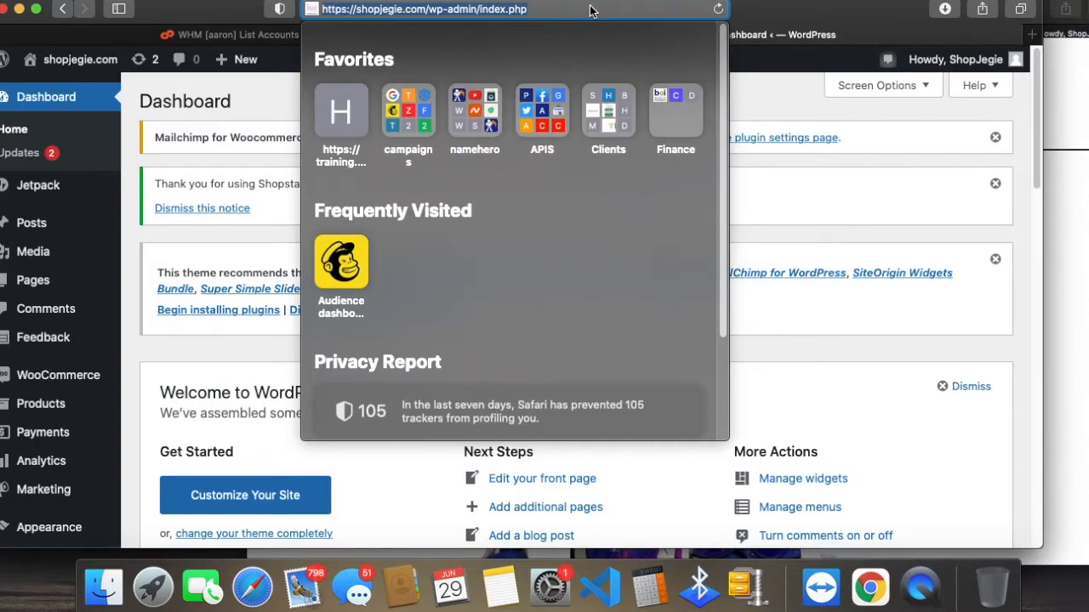
{"action": "left_click", "coordinate": [591, 8]}
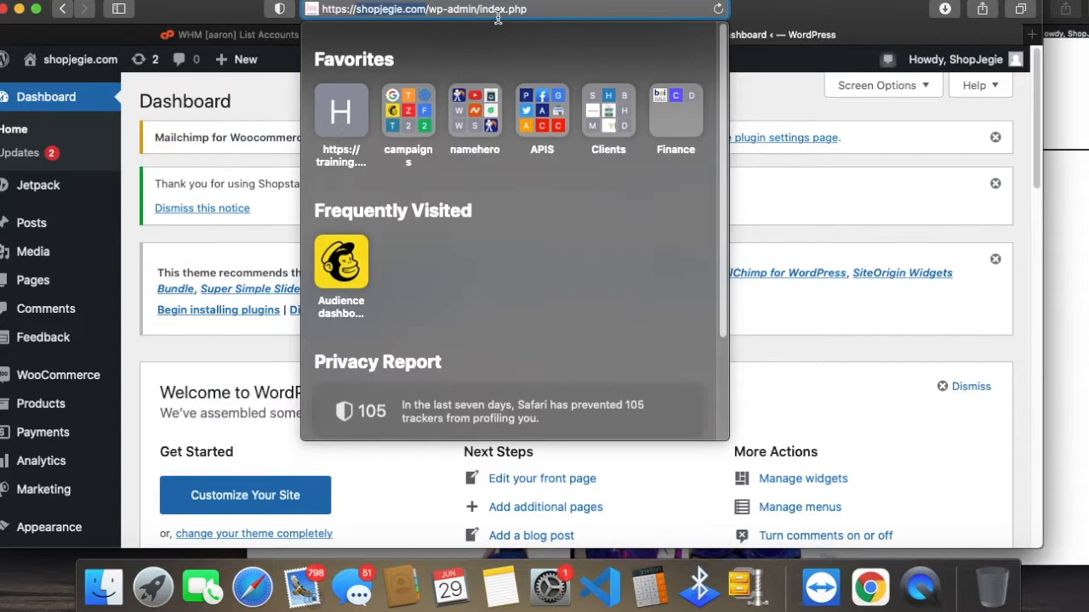
{"action": "left_click", "coordinate": [530, 11]}
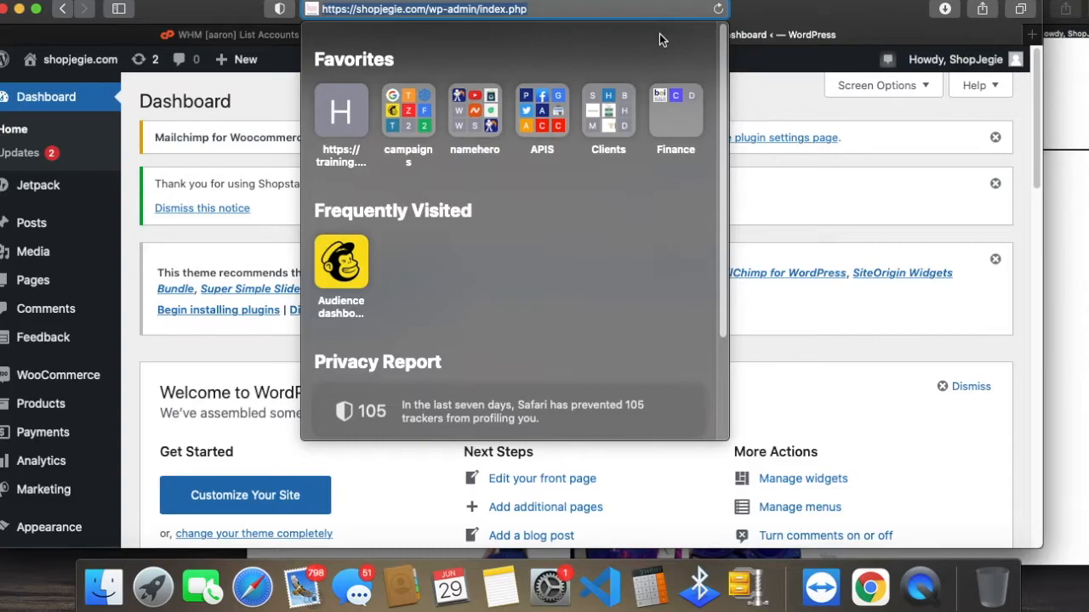
{"action": "key", "text": "Return"}
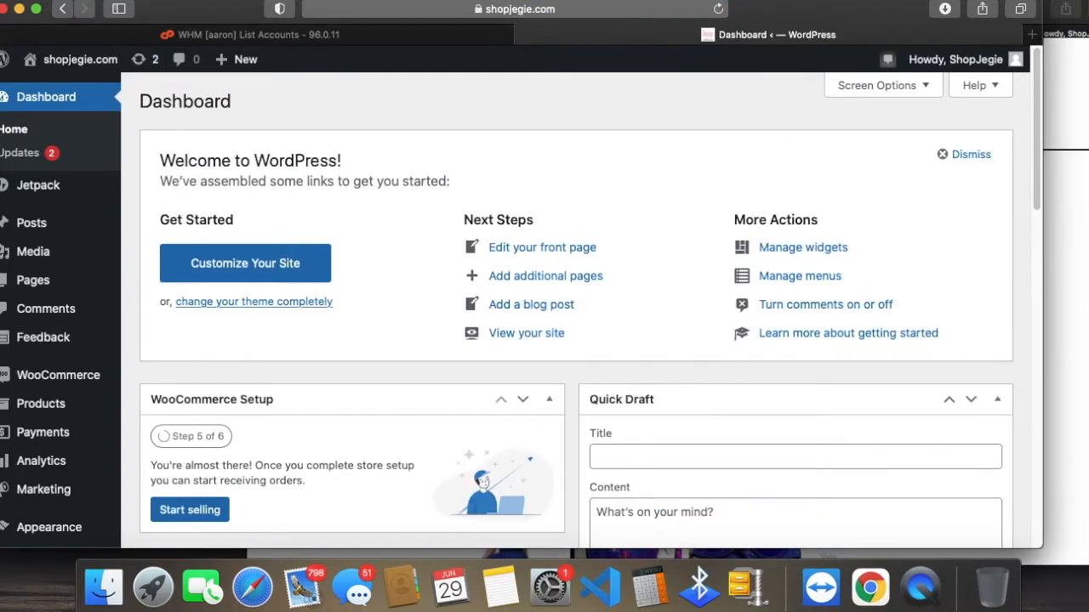
{"action": "scroll", "coordinate": [446, 326], "scroll_direction": "down", "scroll_amount": 1}
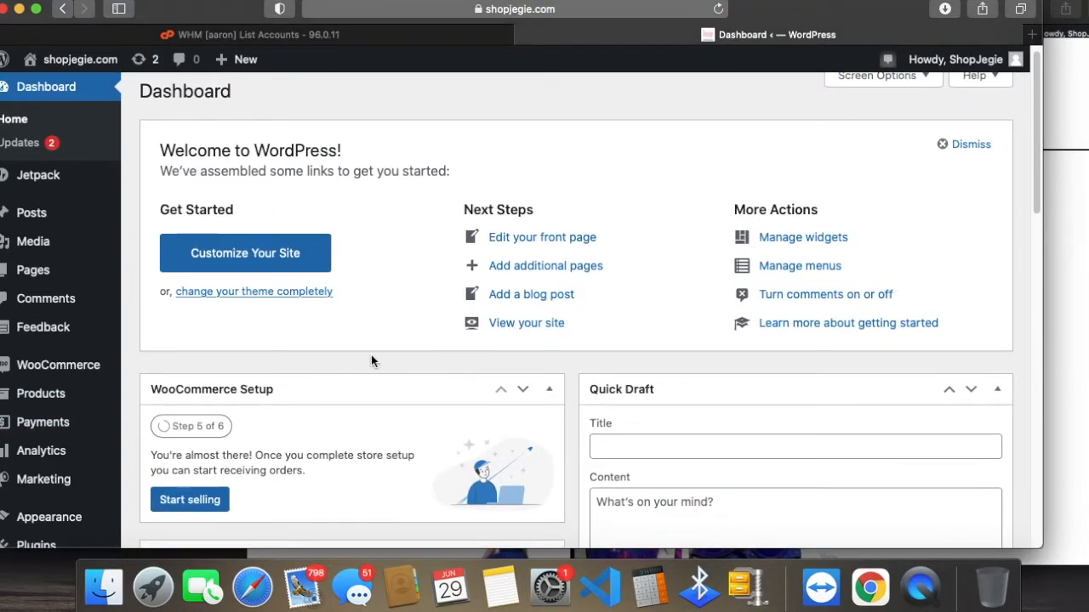
{"action": "scroll", "coordinate": [47, 421], "scroll_direction": "down", "scroll_amount": 2}
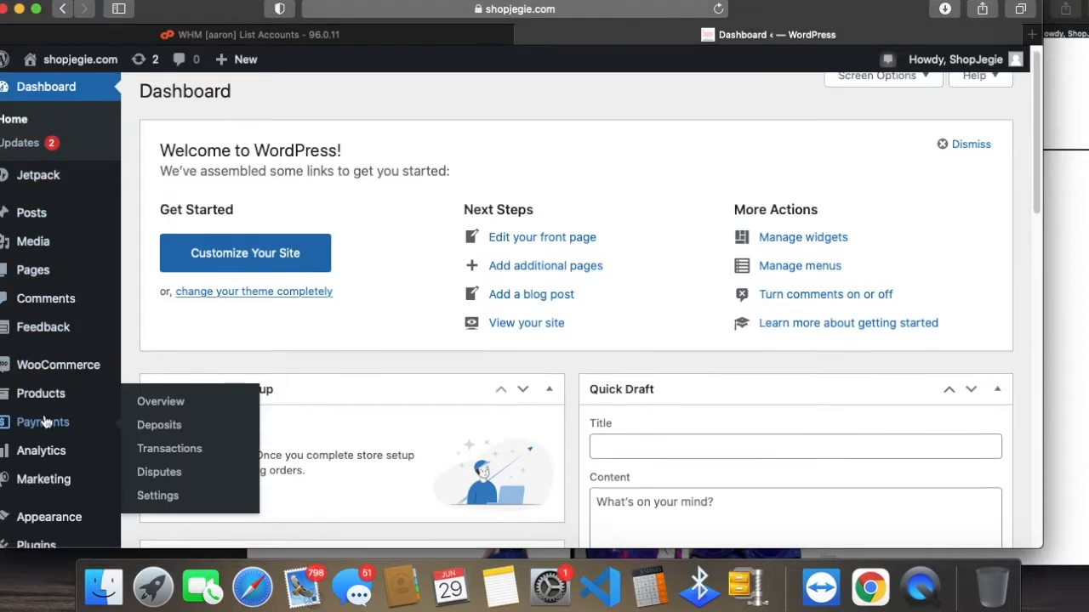
{"action": "scroll", "coordinate": [384, 336], "scroll_direction": "down", "scroll_amount": 5}
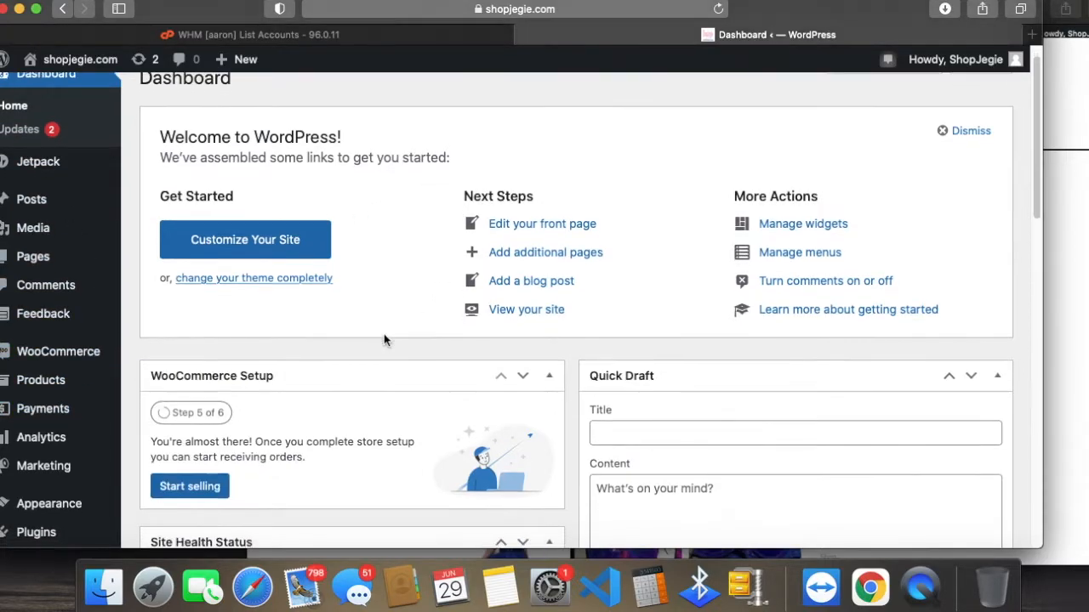
{"action": "scroll", "coordinate": [384, 332], "scroll_direction": "up", "scroll_amount": 5}
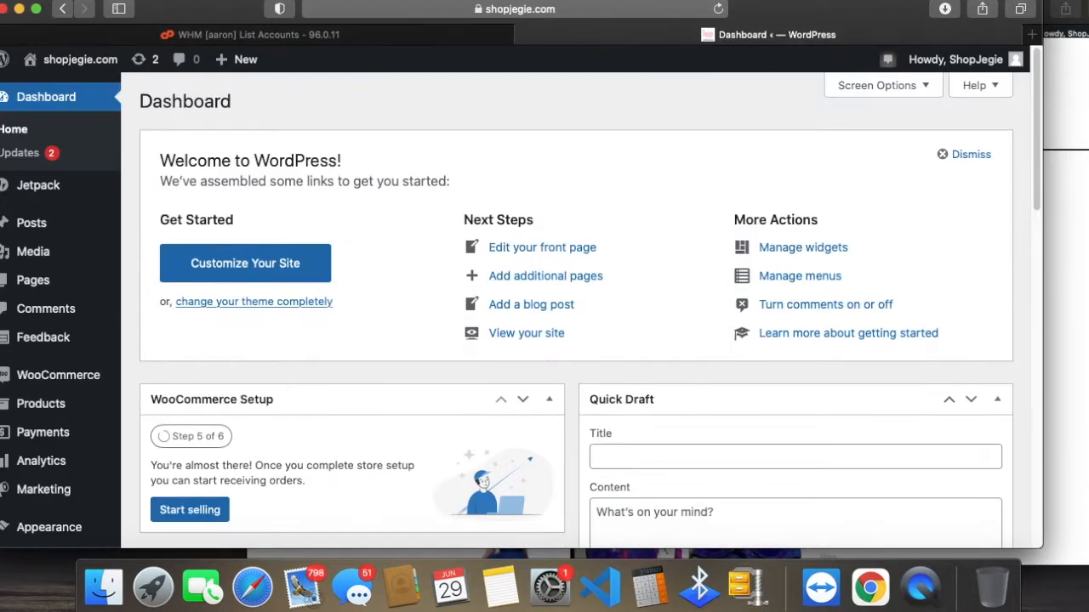
Step: Switch to the storefront window and browse its Clothing category, Cart and Shop pages
{"action": "left_click", "coordinate": [1054, 302]}
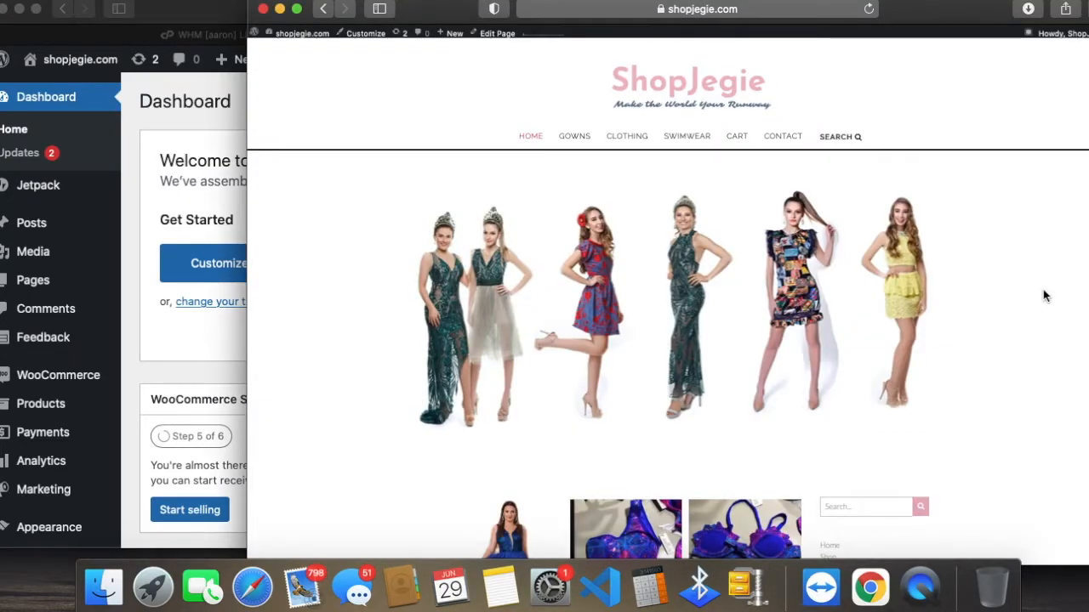
{"action": "scroll", "coordinate": [1043, 296], "scroll_direction": "down", "scroll_amount": 1}
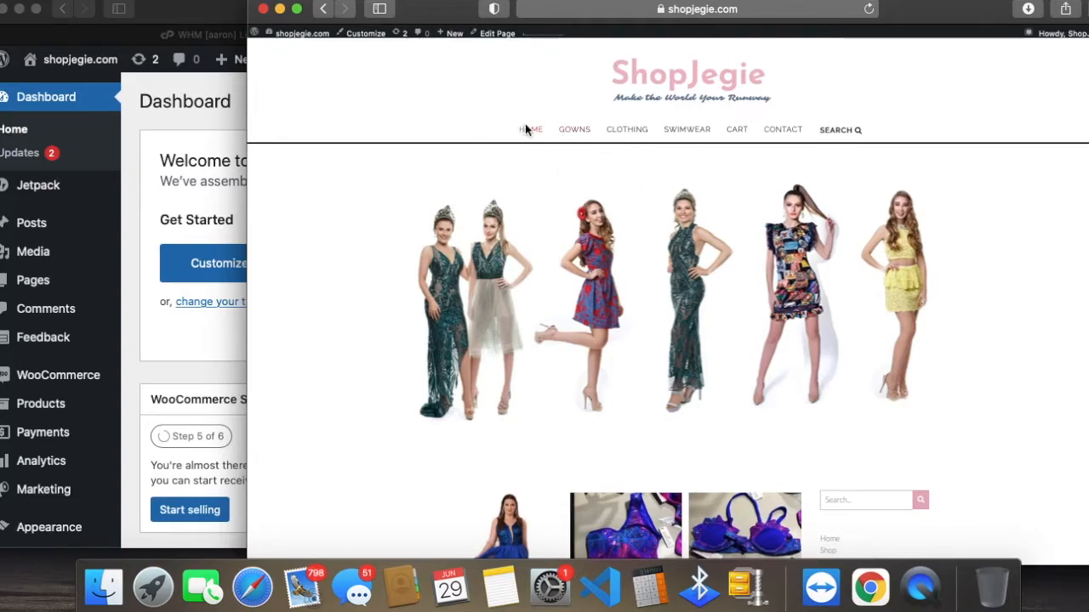
{"action": "mouse_move", "coordinate": [574, 135]}
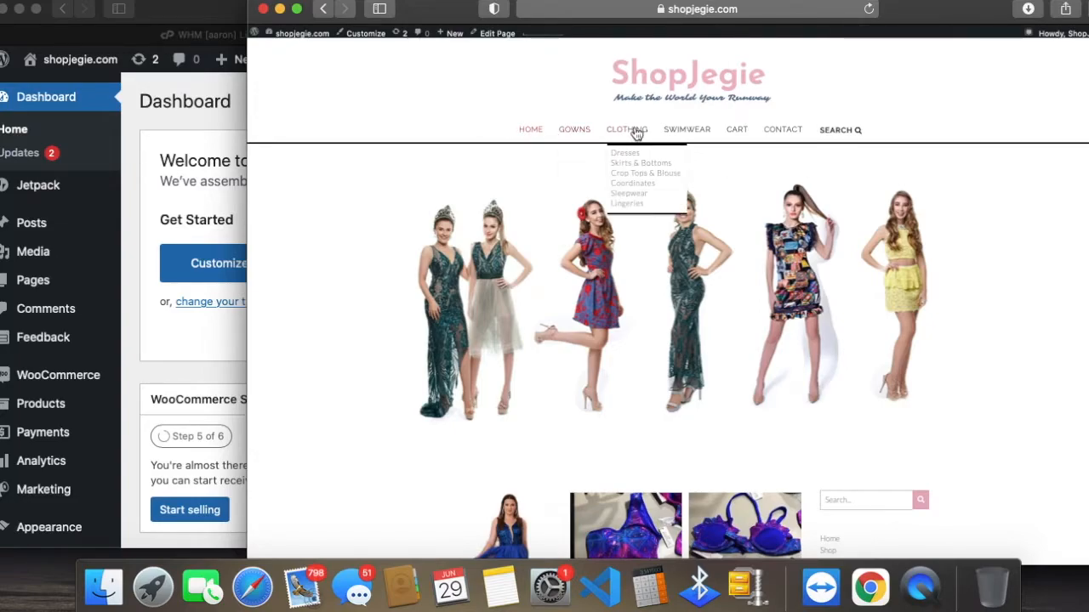
{"action": "left_click", "coordinate": [575, 129]}
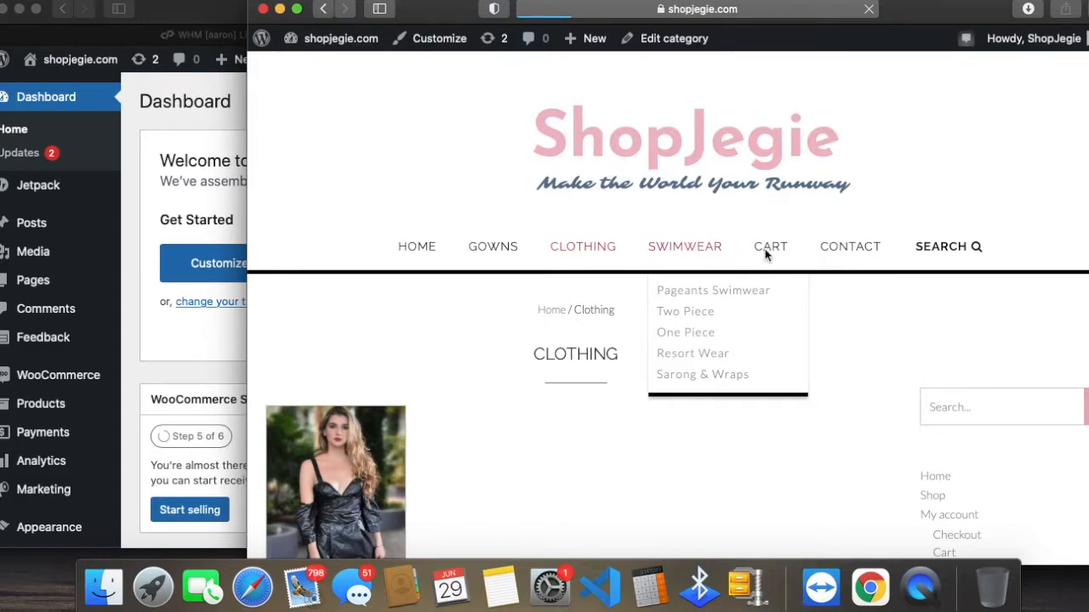
{"action": "scroll", "coordinate": [717, 326], "scroll_direction": "down", "scroll_amount": 5}
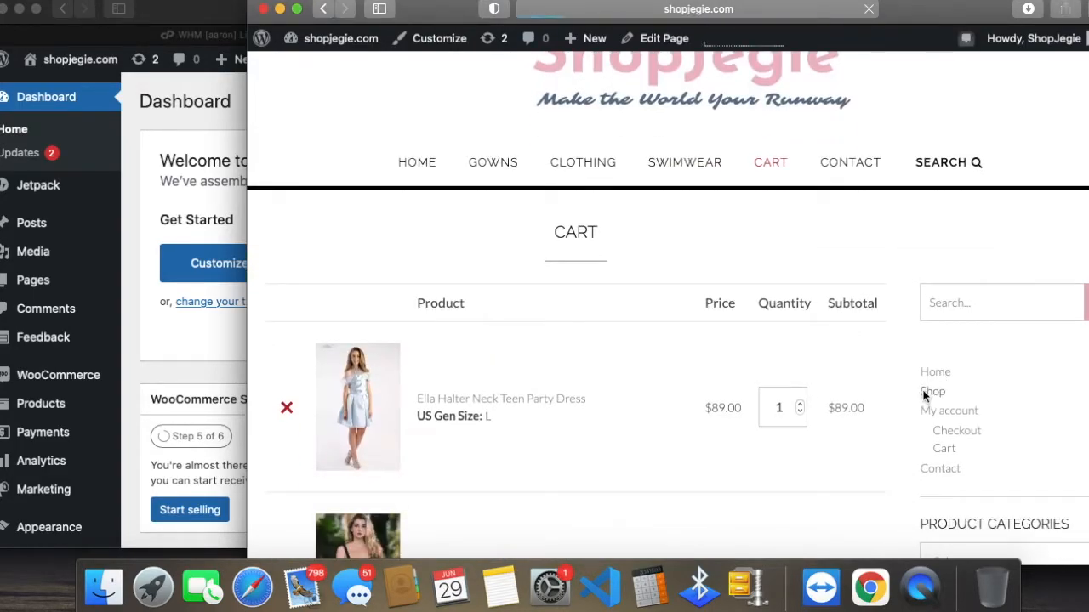
{"action": "scroll", "coordinate": [826, 400], "scroll_direction": "down", "scroll_amount": 10}
Step: Check the WooCommerce and Products options in the admin, and look through the products on the storefront's Shop page
{"action": "left_click", "coordinate": [86, 353]}
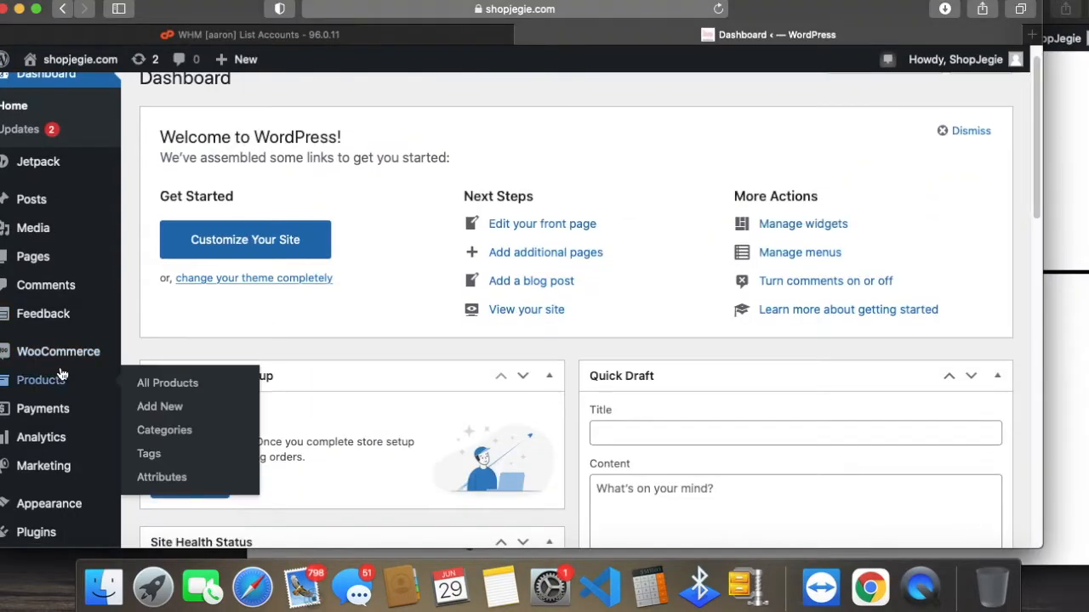
{"action": "mouse_move", "coordinate": [58, 365]}
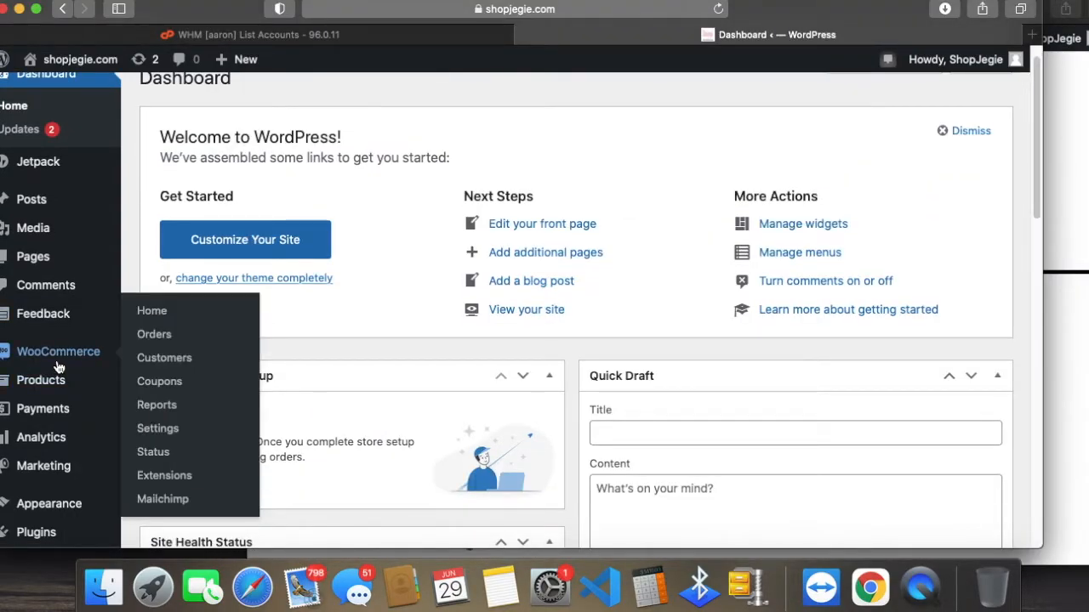
{"action": "left_click", "coordinate": [1081, 345]}
{"action": "scroll", "coordinate": [1008, 357], "scroll_direction": "down", "scroll_amount": 10}
{"action": "scroll", "coordinate": [672, 397], "scroll_direction": "down", "scroll_amount": 6}
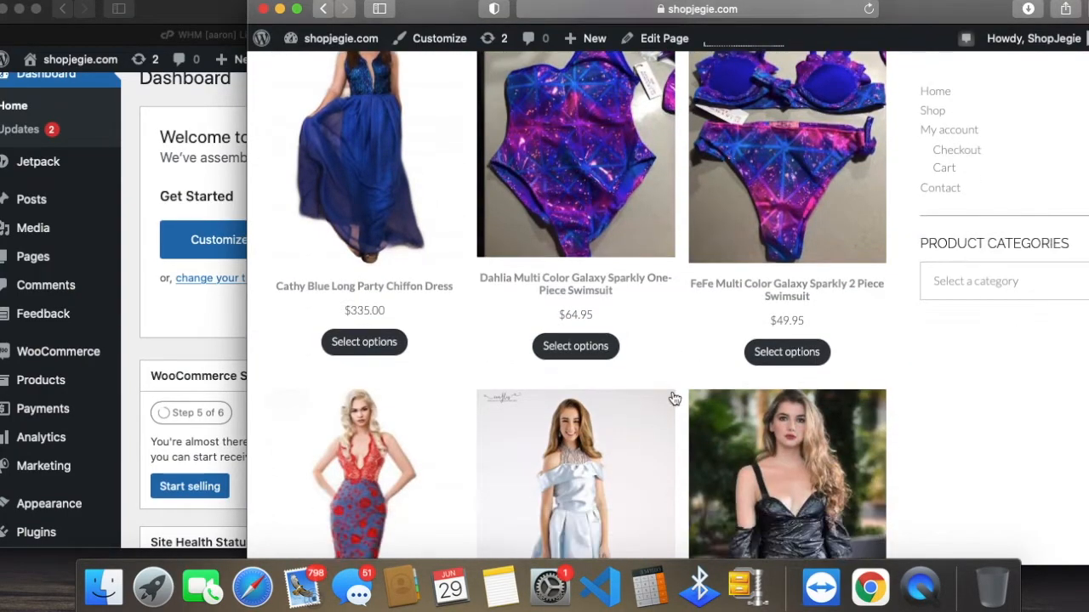
{"action": "scroll", "coordinate": [672, 397], "scroll_direction": "down", "scroll_amount": 3}
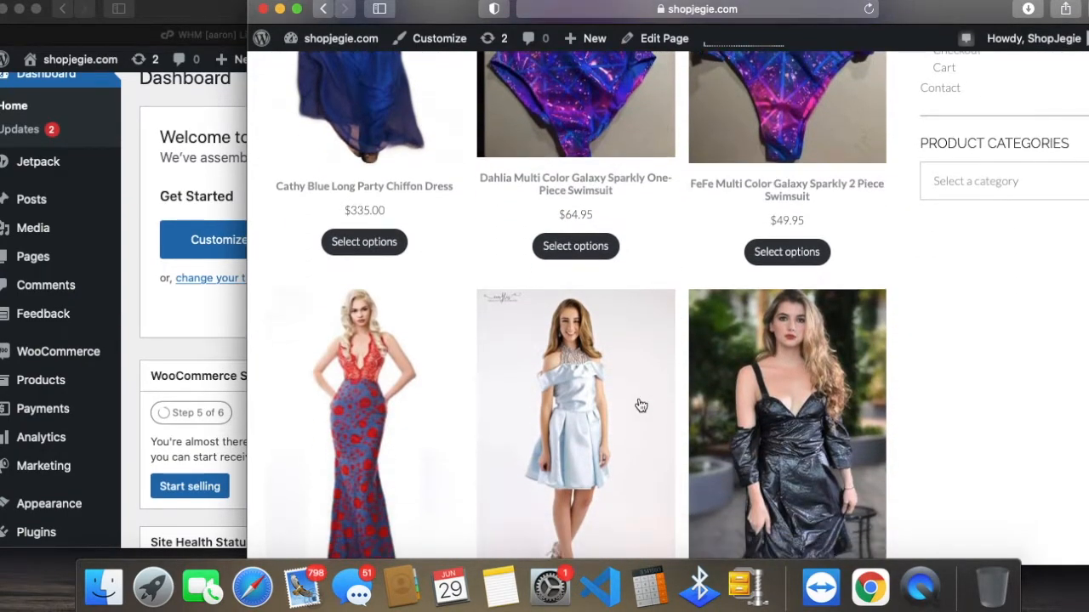
Step: Return to the admin dashboard and open the list of all products
{"action": "left_click", "coordinate": [51, 399]}
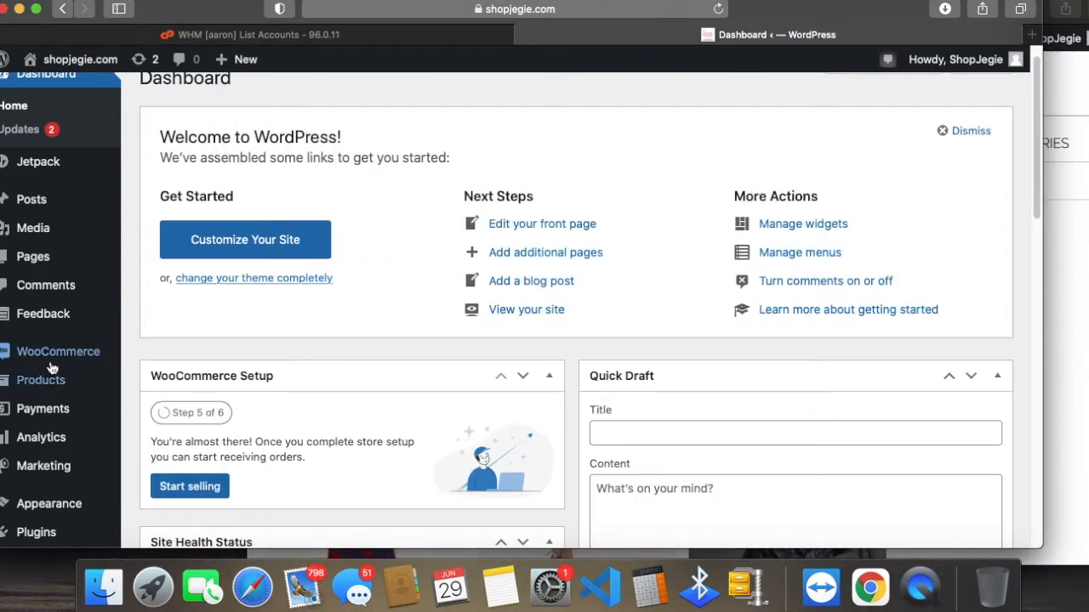
{"action": "mouse_move", "coordinate": [51, 387]}
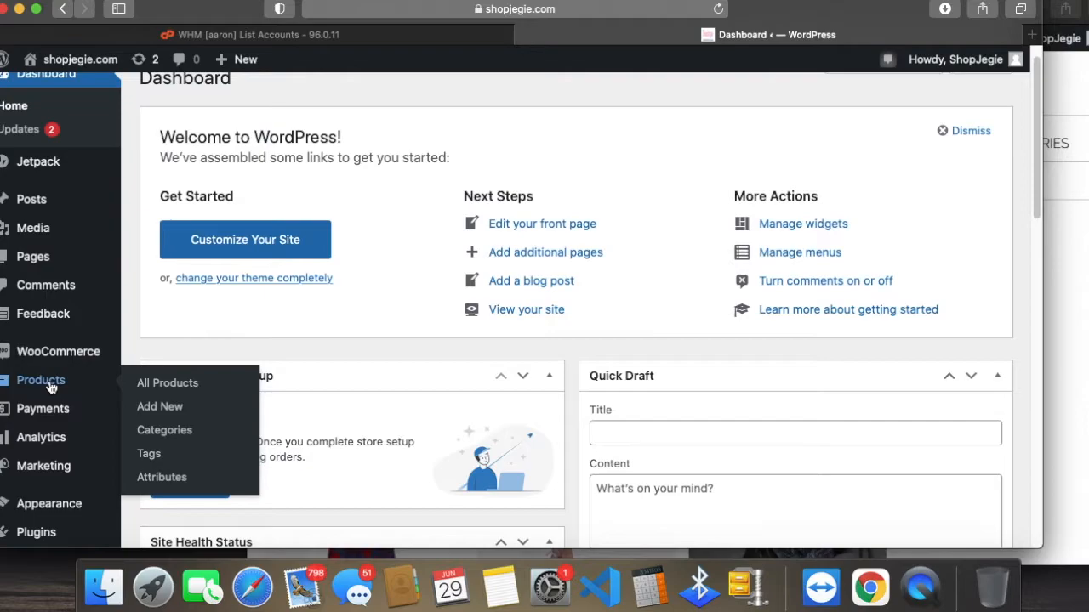
{"action": "left_click", "coordinate": [51, 385]}
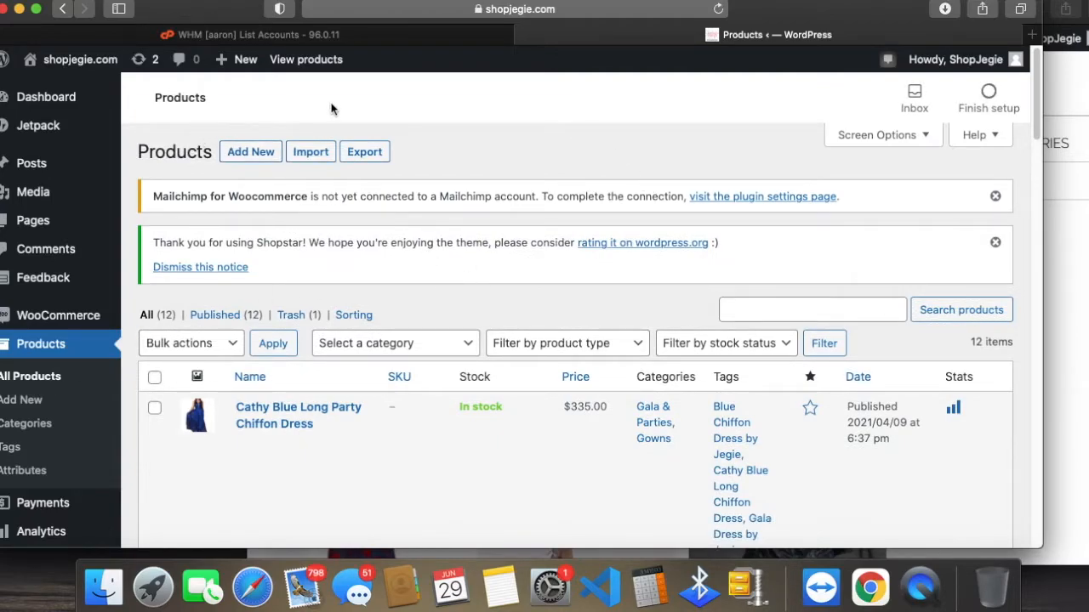
Step: Examine the product list, including the item count and the stock, price and category of the Cathy Blue Long Party Chiffon Dress
{"action": "scroll", "coordinate": [530, 332], "scroll_direction": "down", "scroll_amount": 5}
{"action": "scroll", "coordinate": [529, 330], "scroll_direction": "down", "scroll_amount": 20}
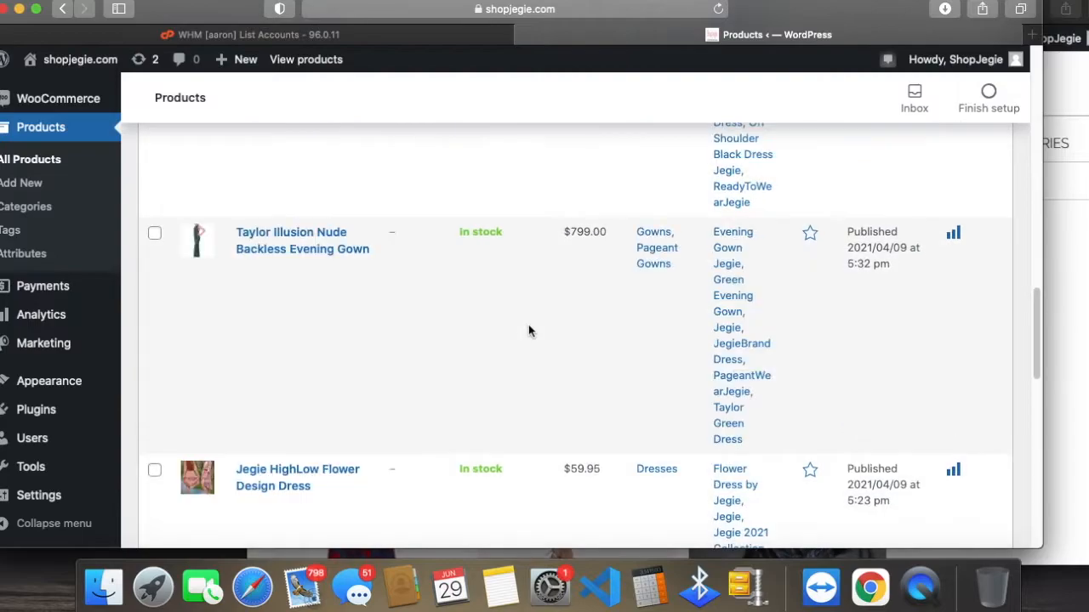
{"action": "scroll", "coordinate": [528, 330], "scroll_direction": "down", "scroll_amount": 3}
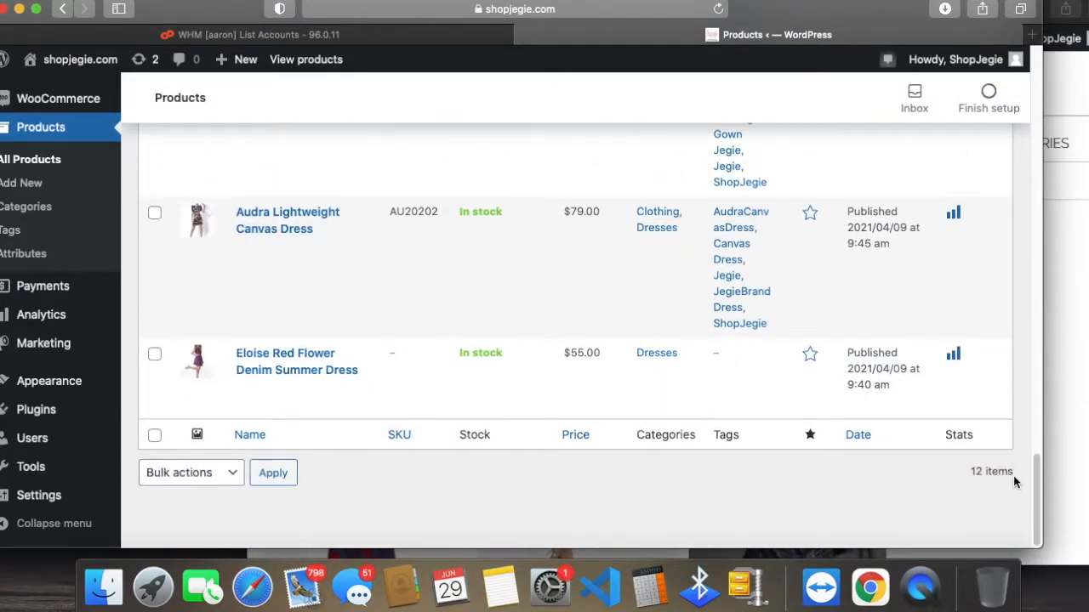
{"action": "left_click_drag", "start_coordinate": [1011, 472], "coordinate": [969, 471]}
{"action": "scroll", "coordinate": [348, 357], "scroll_direction": "up", "scroll_amount": 10}
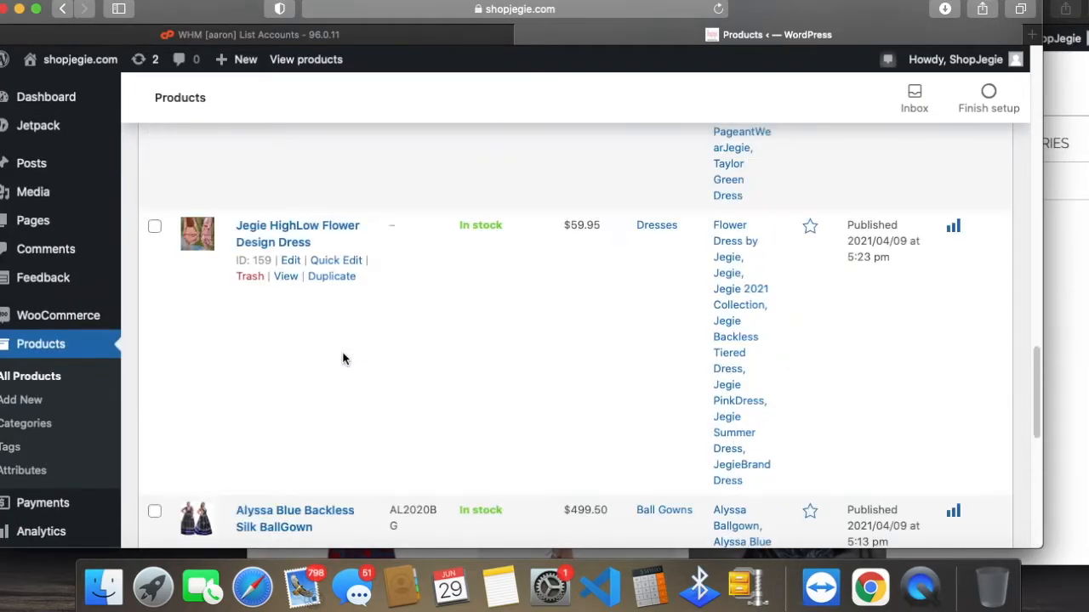
{"action": "scroll", "coordinate": [343, 362], "scroll_direction": "up", "scroll_amount": 10}
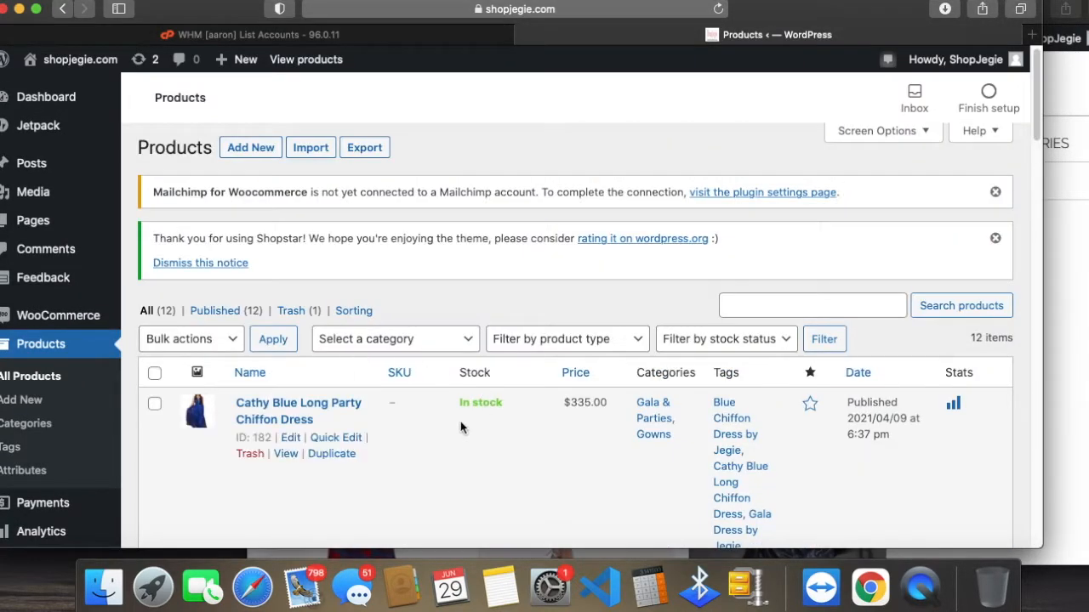
{"action": "scroll", "coordinate": [504, 404], "scroll_direction": "down", "scroll_amount": 5}
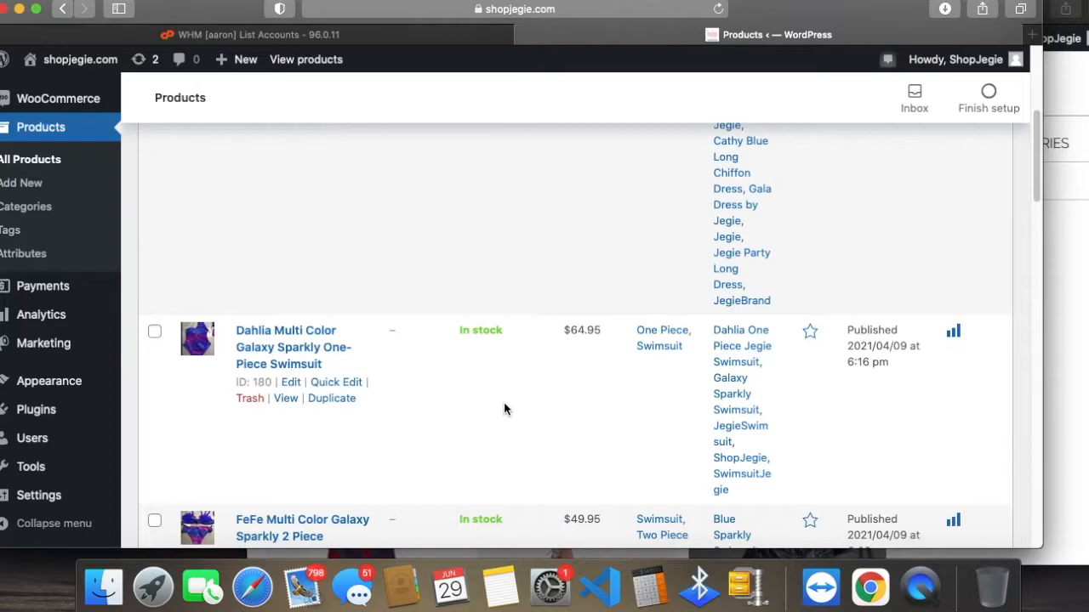
{"action": "scroll", "coordinate": [504, 409], "scroll_direction": "up", "scroll_amount": 3}
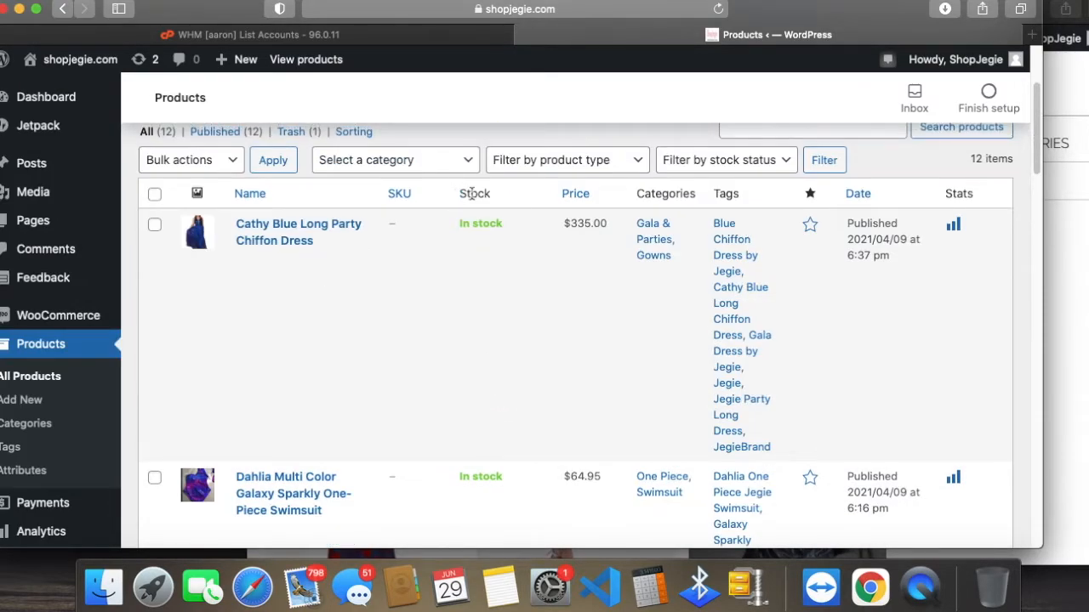
{"action": "left_click_drag", "start_coordinate": [569, 223], "coordinate": [593, 223]}
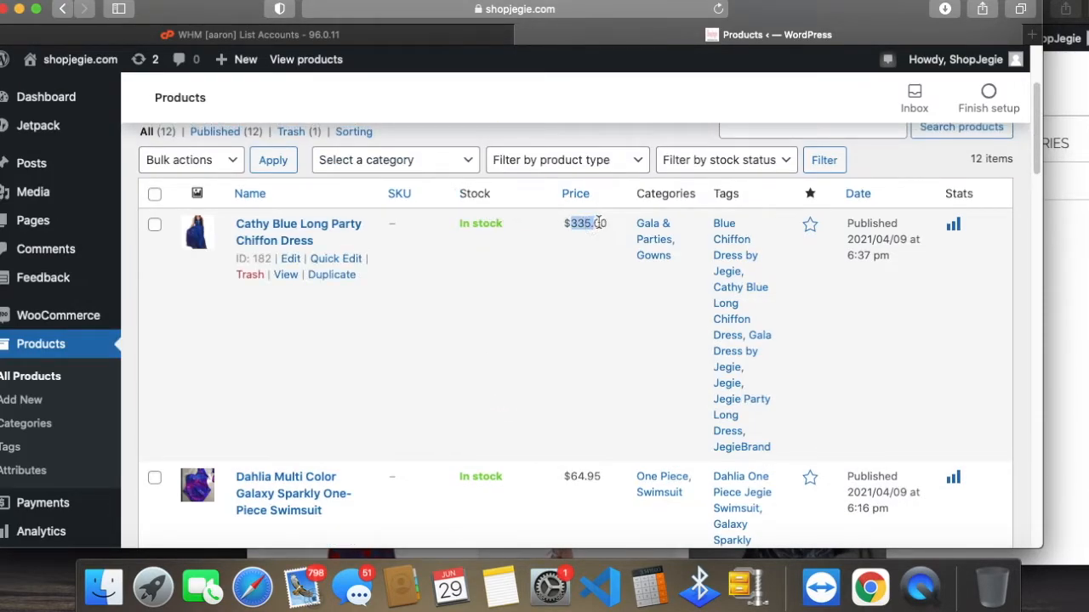
{"action": "left_click", "coordinate": [630, 221]}
{"action": "scroll", "coordinate": [978, 255], "scroll_direction": "up", "scroll_amount": 3}
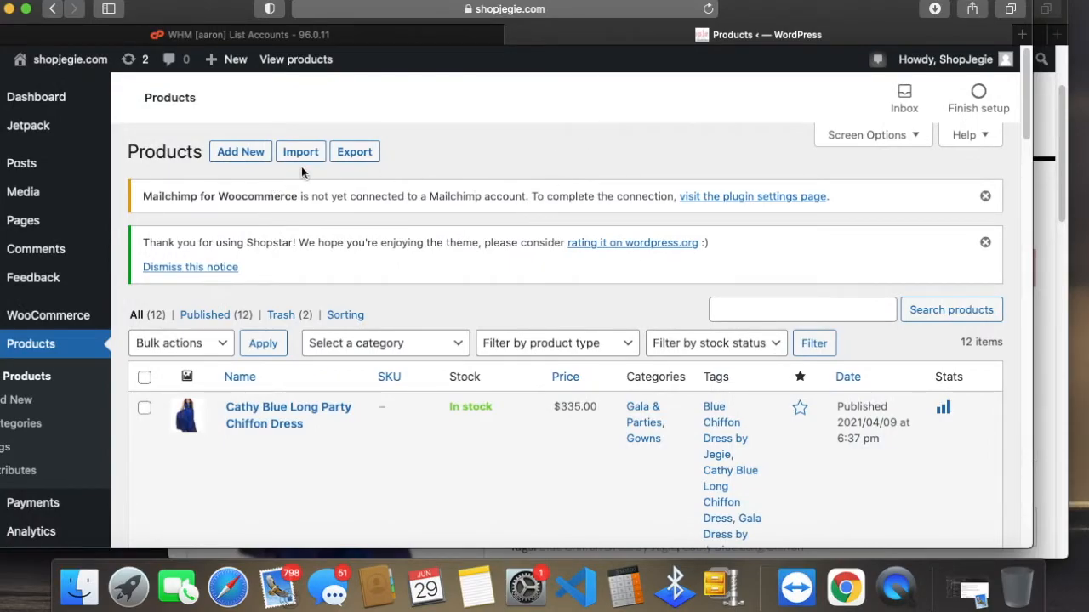
Step: Review the options for adding, importing and exporting products, and open a blank new product form to look over its sections
{"action": "left_click_drag", "start_coordinate": [167, 154], "coordinate": [391, 156]}
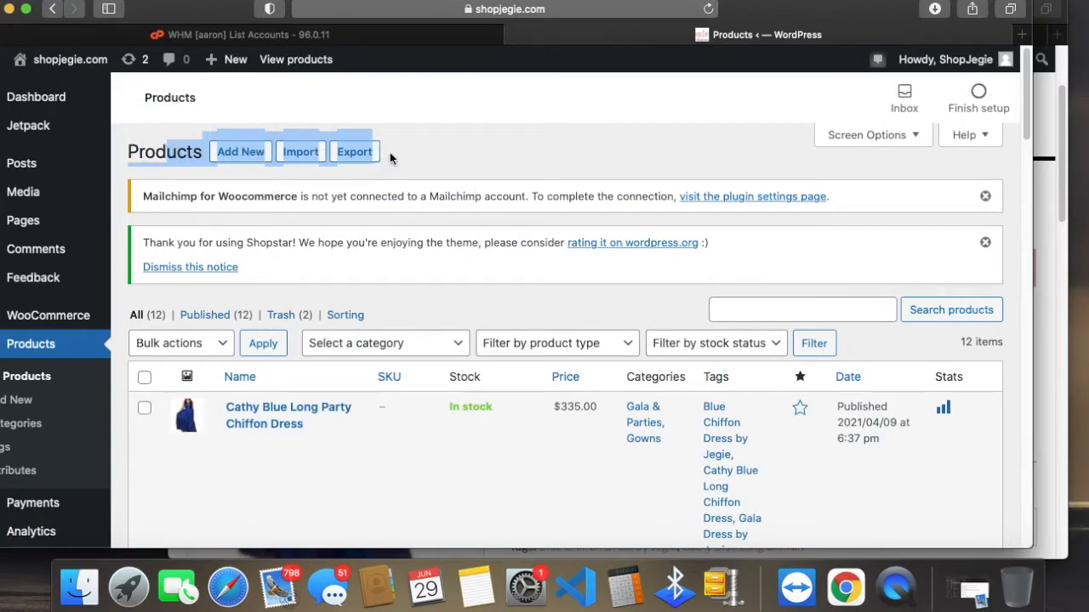
{"action": "left_click", "coordinate": [391, 152]}
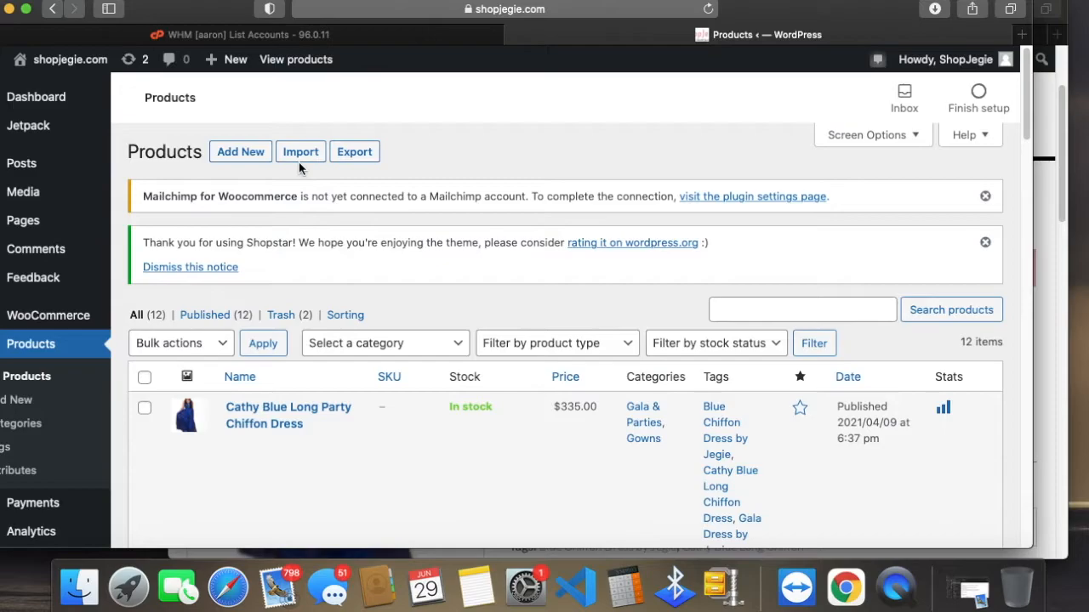
{"action": "left_click", "coordinate": [237, 155]}
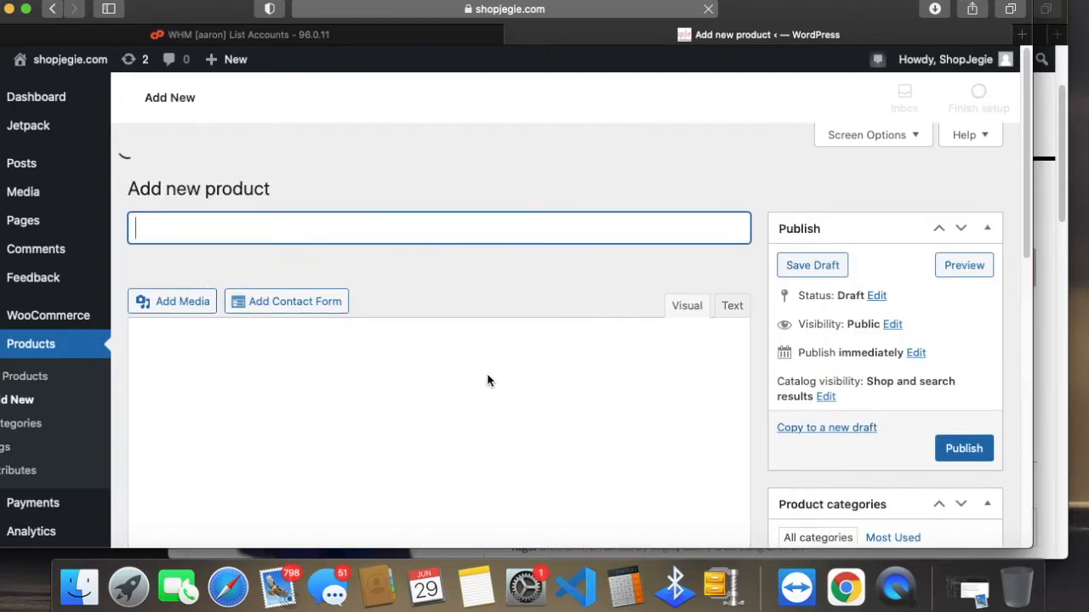
{"action": "scroll", "coordinate": [423, 393], "scroll_direction": "down", "scroll_amount": 3}
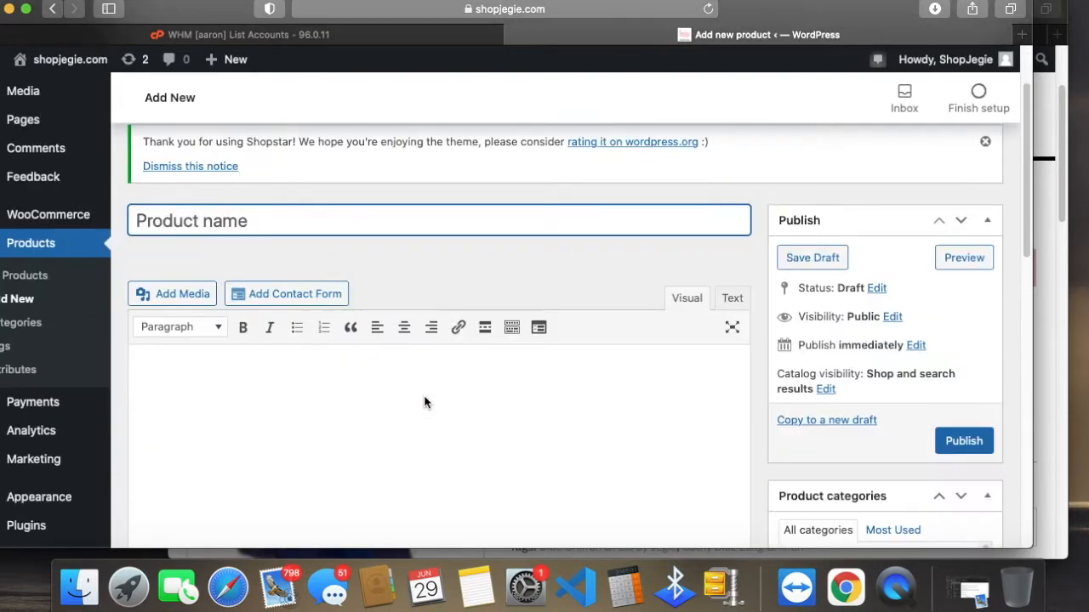
{"action": "scroll", "coordinate": [424, 396], "scroll_direction": "down", "scroll_amount": 15}
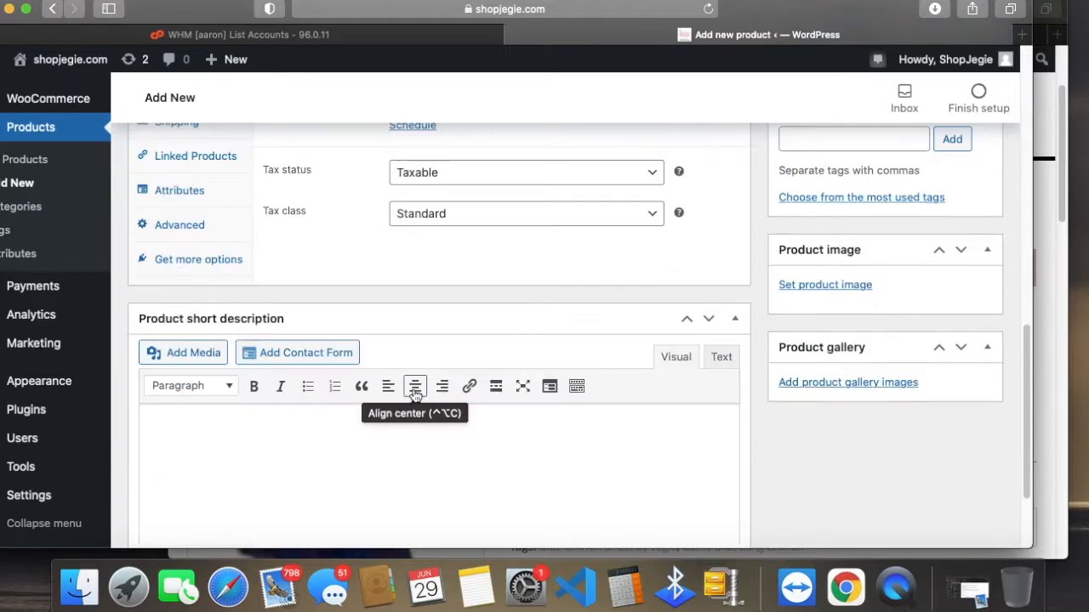
{"action": "scroll", "coordinate": [400, 379], "scroll_direction": "up", "scroll_amount": 10}
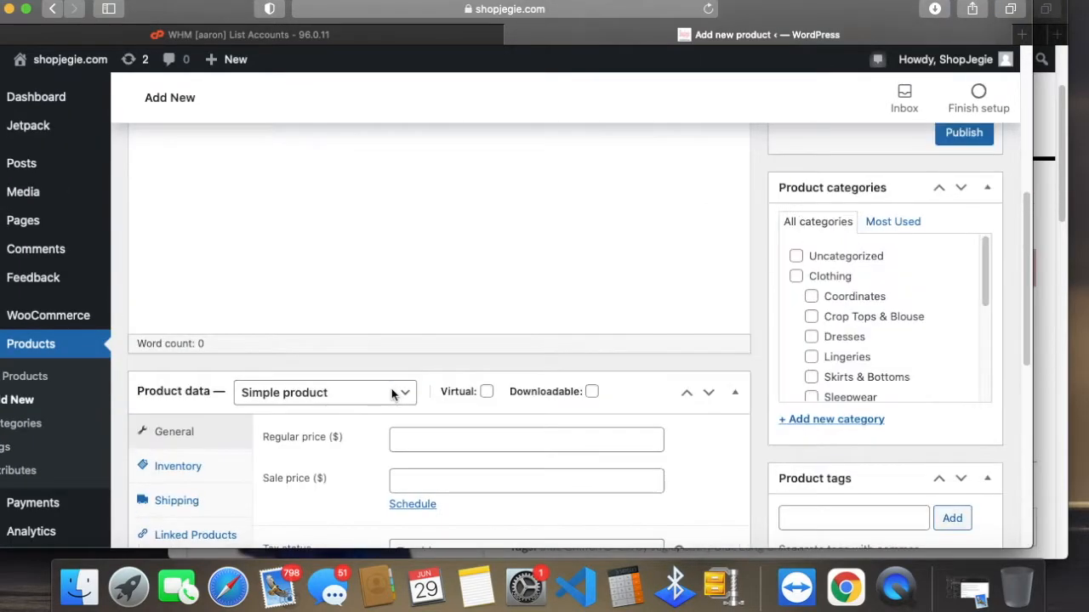
{"action": "scroll", "coordinate": [386, 407], "scroll_direction": "up", "scroll_amount": 3}
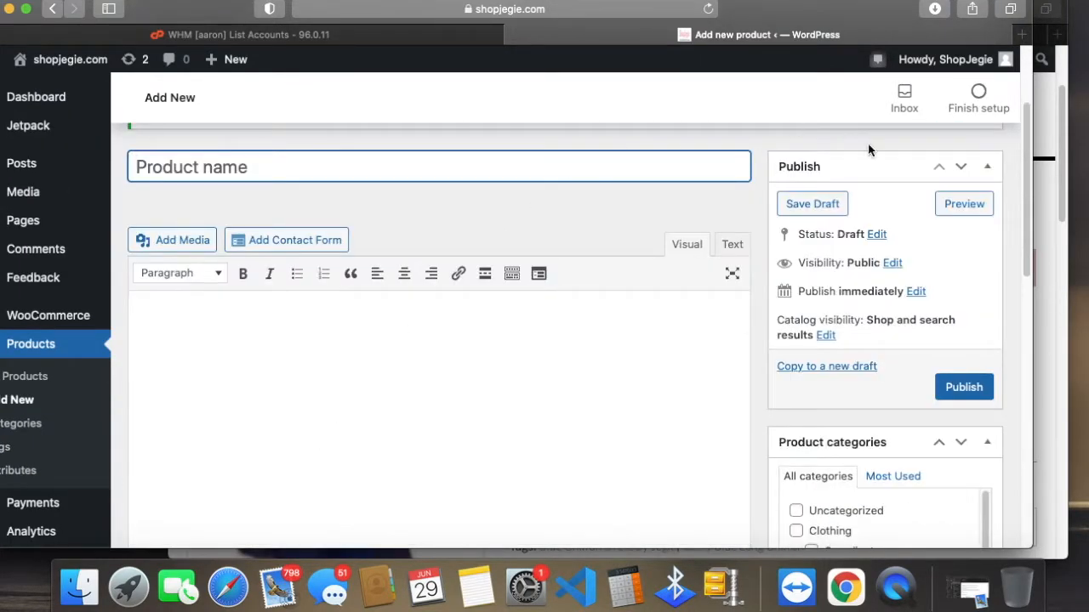
Step: Examine the publishing options and the product category list in the new product form
{"action": "scroll", "coordinate": [881, 451], "scroll_direction": "down", "scroll_amount": 1}
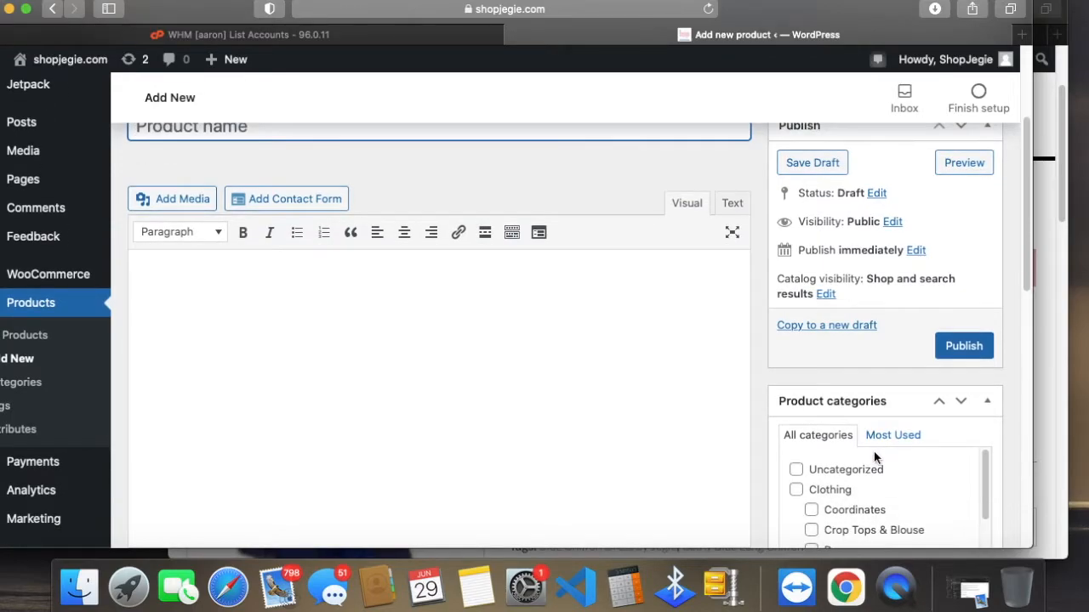
{"action": "scroll", "coordinate": [843, 445], "scroll_direction": "down", "scroll_amount": 3}
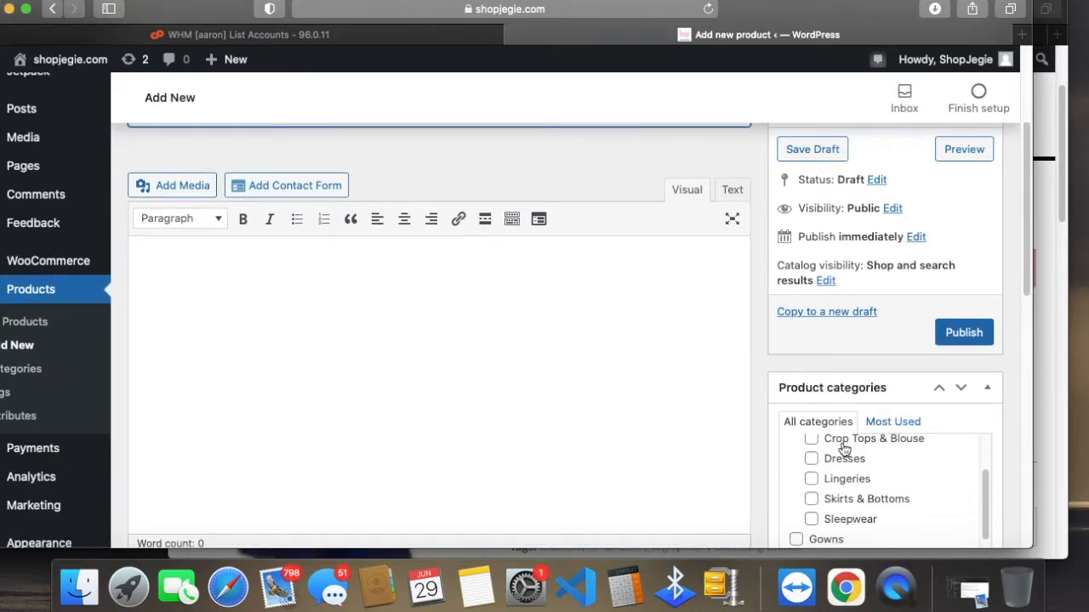
{"action": "scroll", "coordinate": [914, 491], "scroll_direction": "up", "scroll_amount": 5}
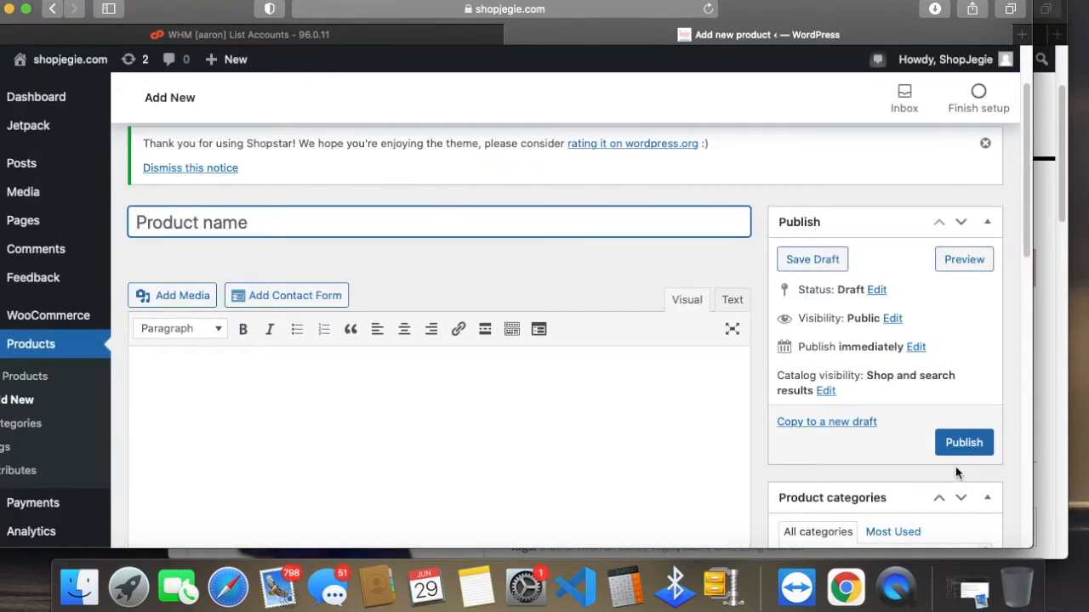
{"action": "scroll", "coordinate": [936, 468], "scroll_direction": "down", "scroll_amount": 3}
{"action": "scroll", "coordinate": [930, 460], "scroll_direction": "down", "scroll_amount": 2}
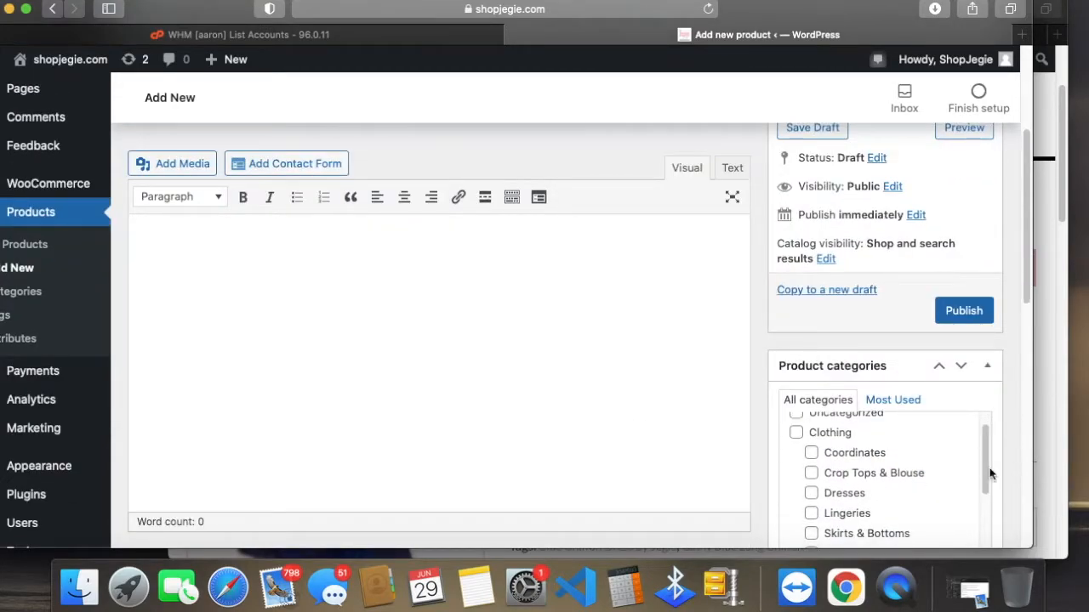
{"action": "scroll", "coordinate": [991, 468], "scroll_direction": "down", "scroll_amount": 2}
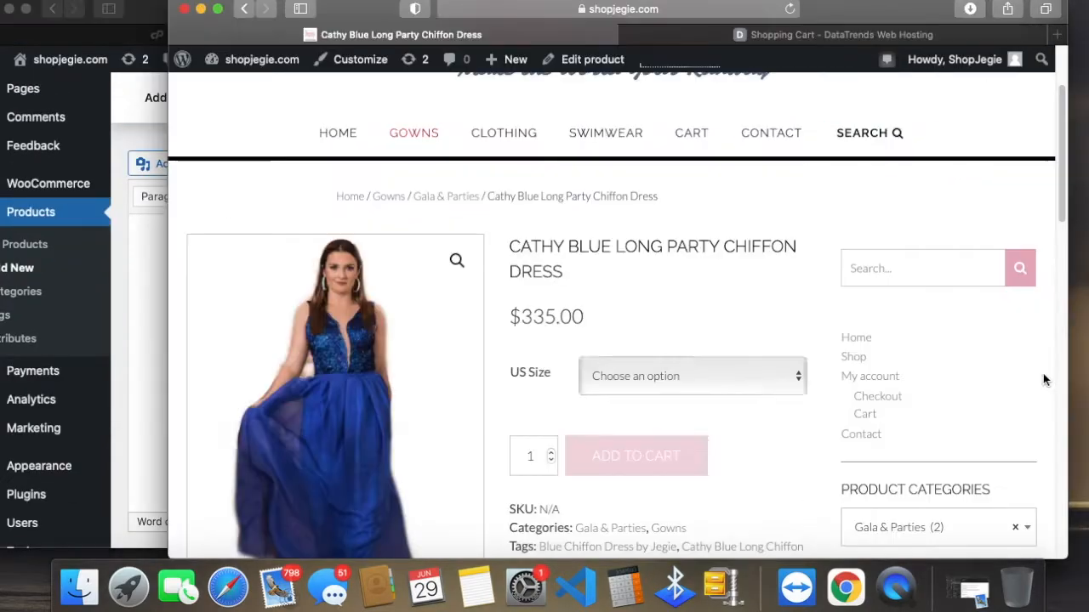
Step: Open the storefront's home page and view the subcategories listed under Gowns and Clothing
{"action": "left_click", "coordinate": [1043, 374]}
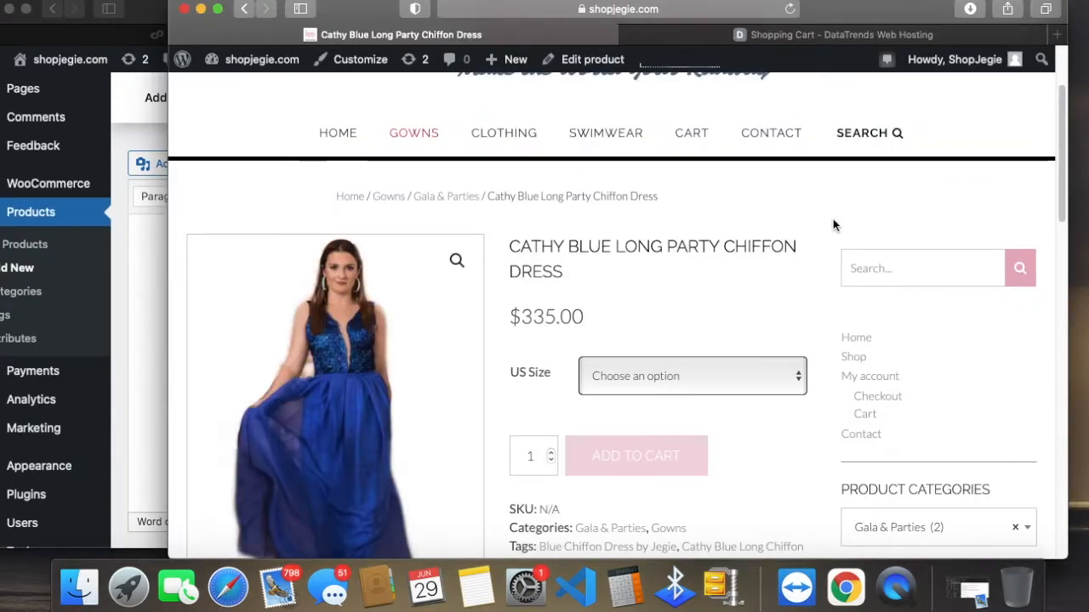
{"action": "left_click", "coordinate": [338, 133]}
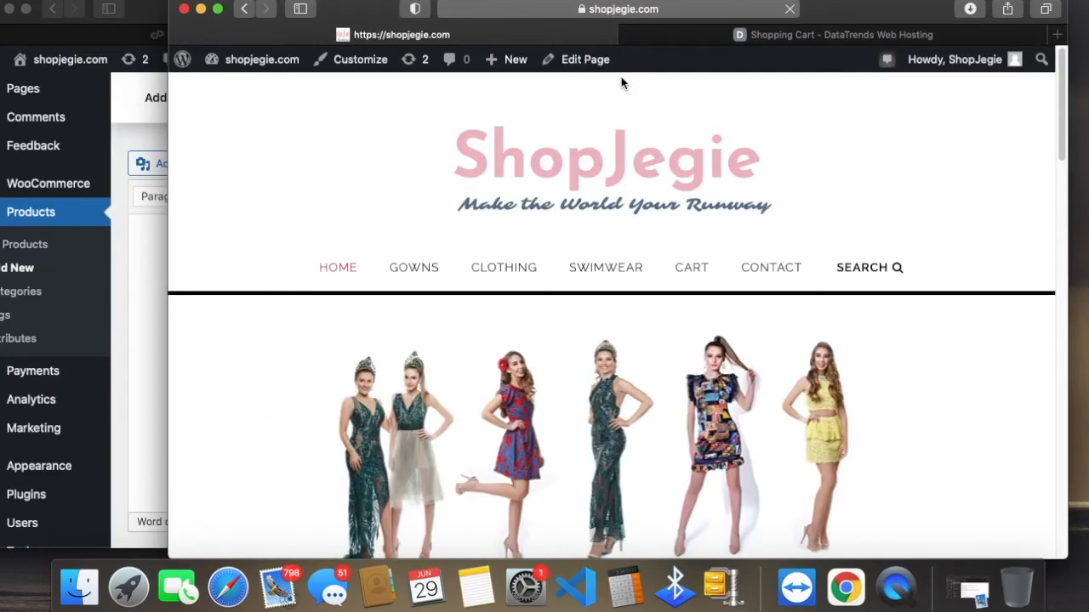
{"action": "scroll", "coordinate": [751, 264], "scroll_direction": "down", "scroll_amount": 8}
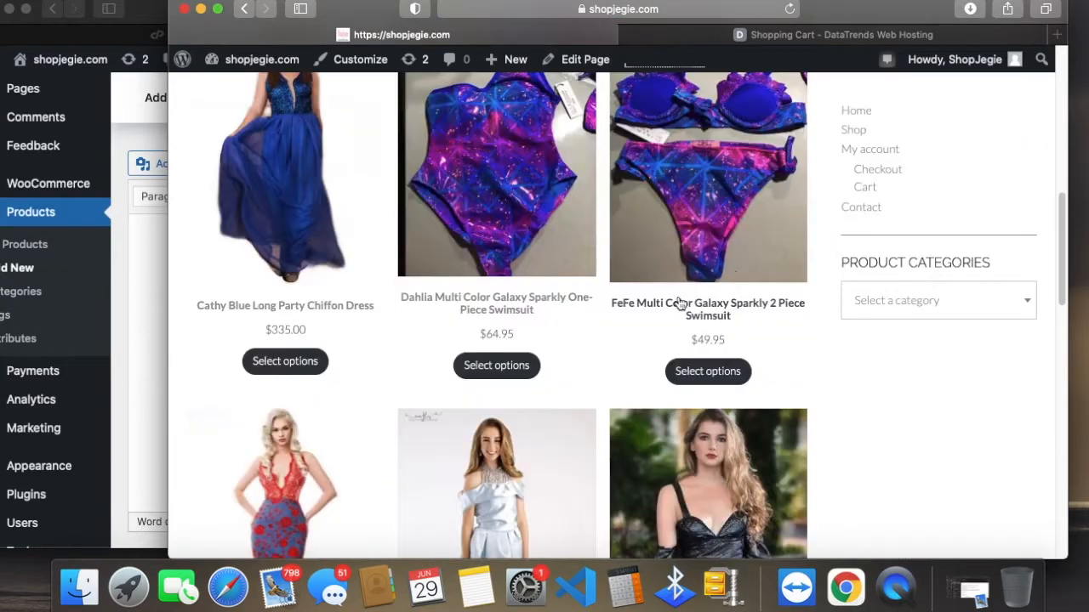
{"action": "scroll", "coordinate": [355, 287], "scroll_direction": "up", "scroll_amount": 8}
{"action": "mouse_move", "coordinate": [409, 164]}
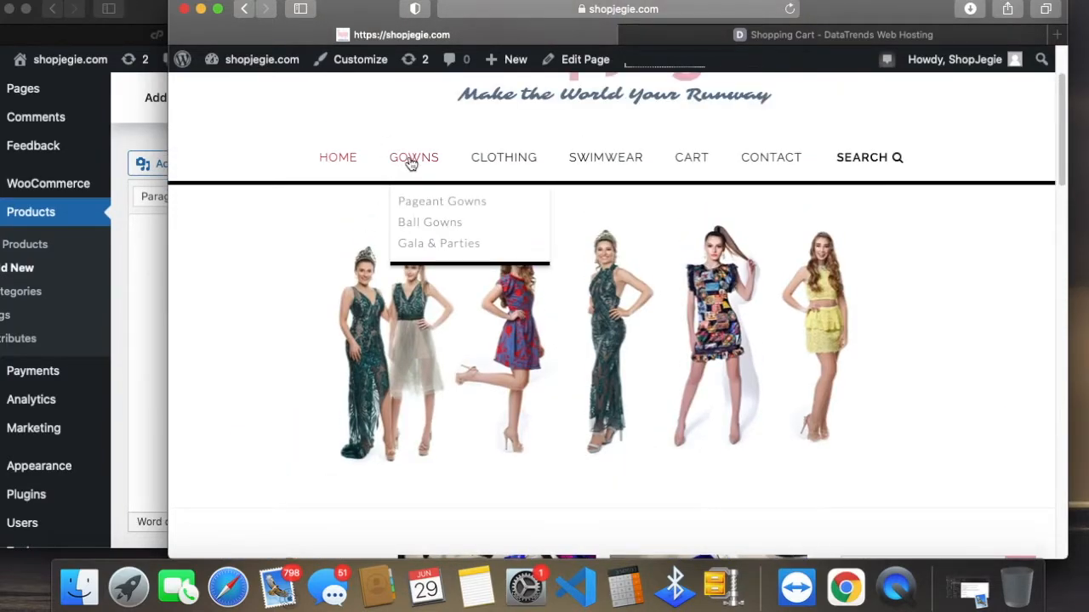
{"action": "mouse_move", "coordinate": [509, 165]}
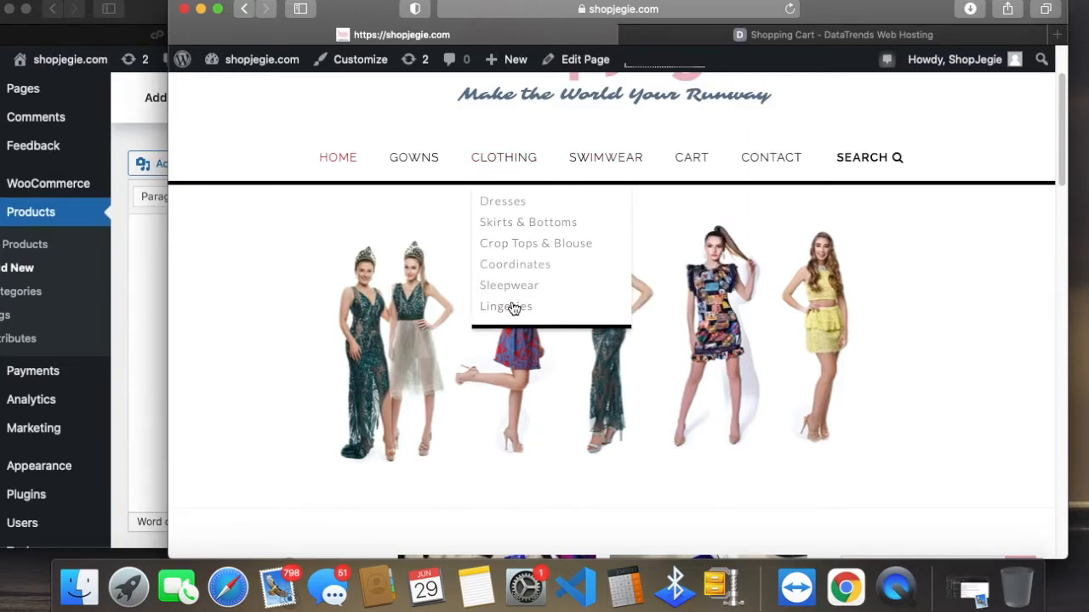
Step: Compare the Clothing subcategories in the product form with those under Clothing on the storefront
{"action": "left_click", "coordinate": [142, 329]}
{"action": "scroll", "coordinate": [923, 457], "scroll_direction": "up", "scroll_amount": 4}
{"action": "scroll", "coordinate": [1020, 308], "scroll_direction": "down", "scroll_amount": 3}
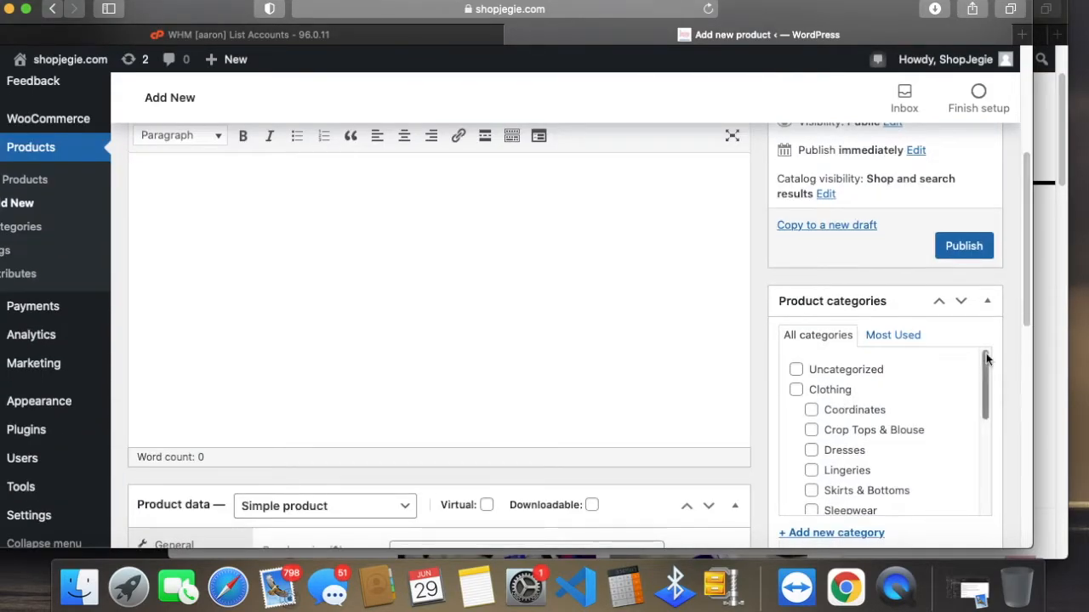
{"action": "left_click", "coordinate": [1037, 345]}
{"action": "mouse_move", "coordinate": [500, 161]}
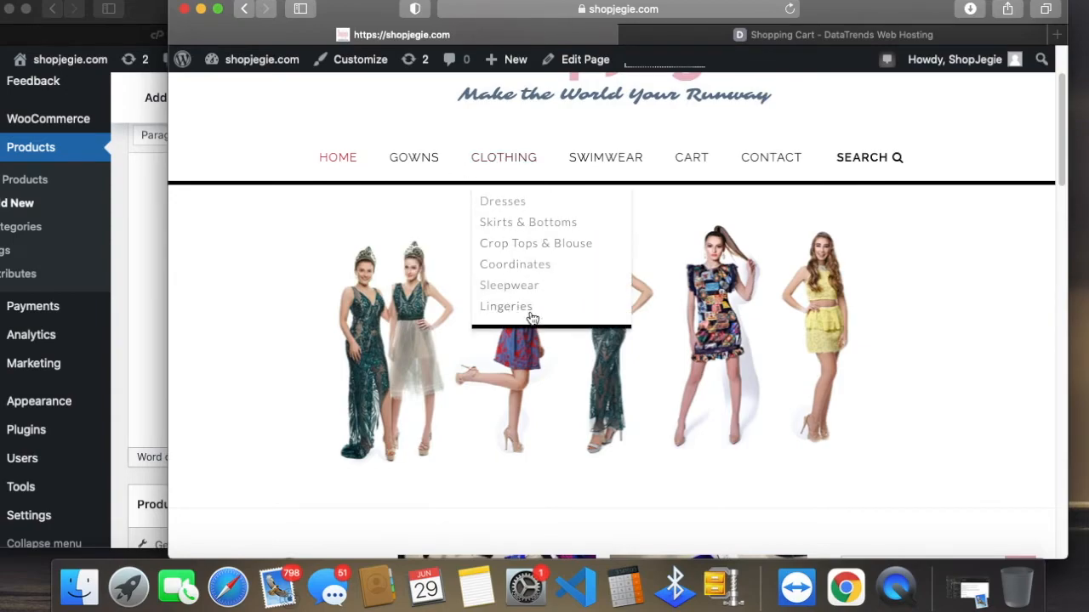
Step: Compare the Gowns and Swimsuit categories in the product form with the storefront's Gowns subcategories
{"action": "left_click", "coordinate": [148, 409]}
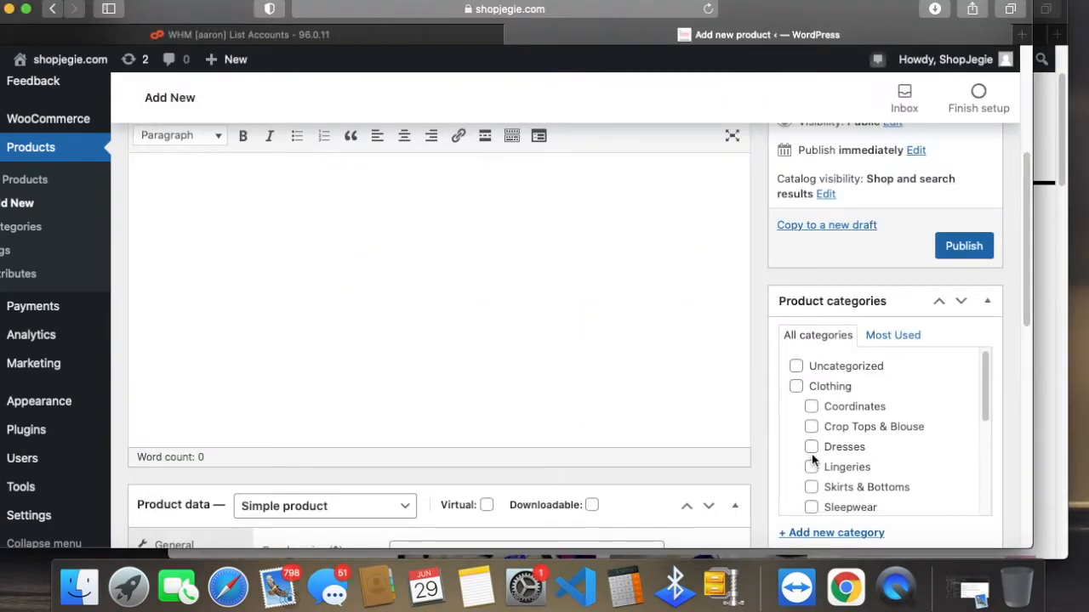
{"action": "scroll", "coordinate": [816, 446], "scroll_direction": "down", "scroll_amount": 2}
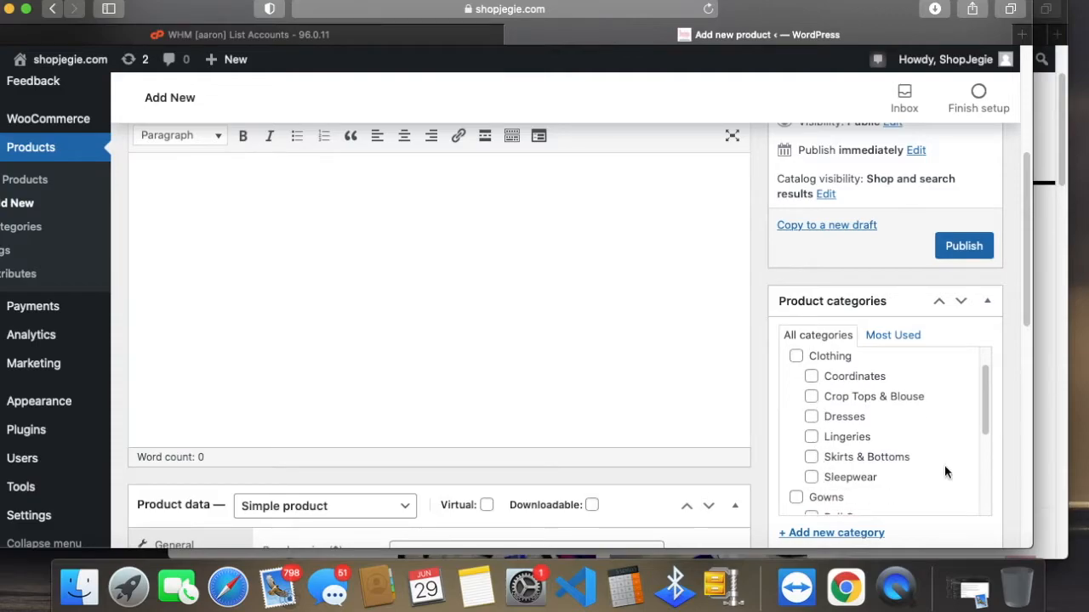
{"action": "scroll", "coordinate": [943, 465], "scroll_direction": "down", "scroll_amount": 3}
{"action": "scroll", "coordinate": [943, 462], "scroll_direction": "up", "scroll_amount": 1}
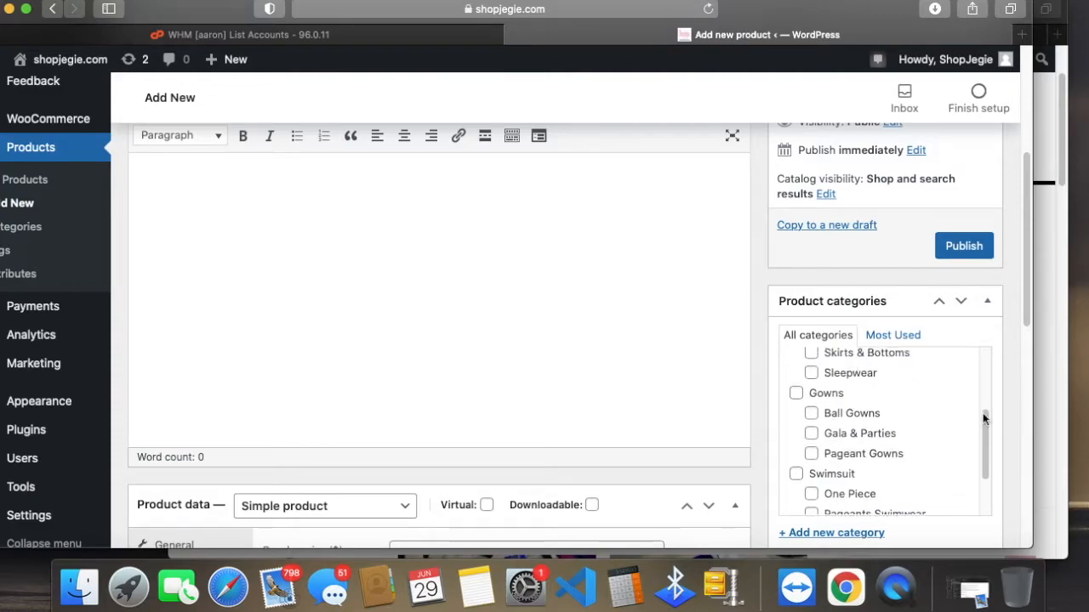
{"action": "left_click", "coordinate": [1050, 360]}
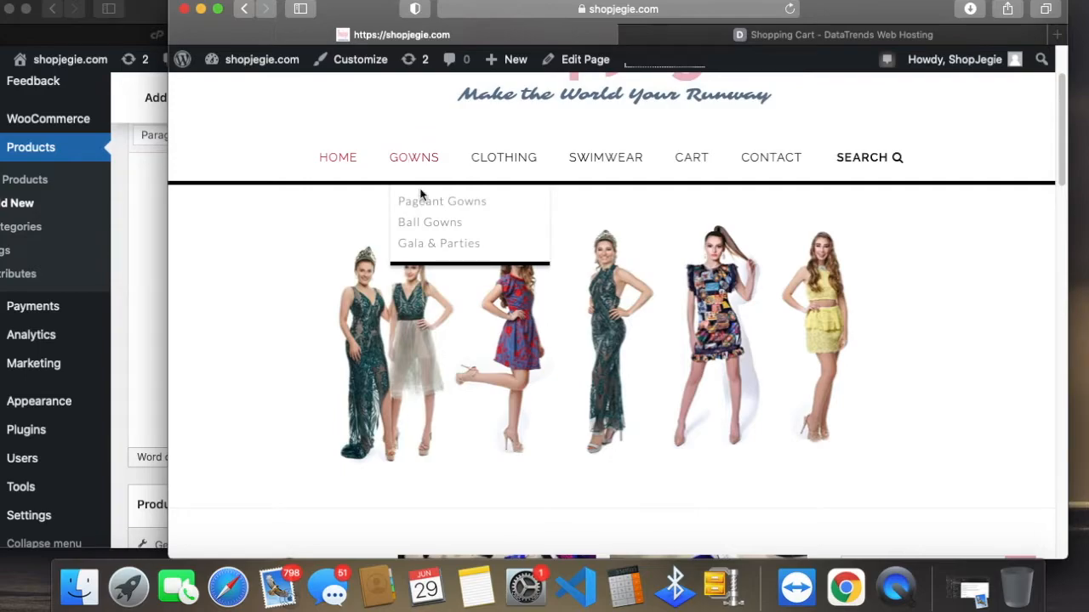
{"action": "left_click", "coordinate": [118, 357]}
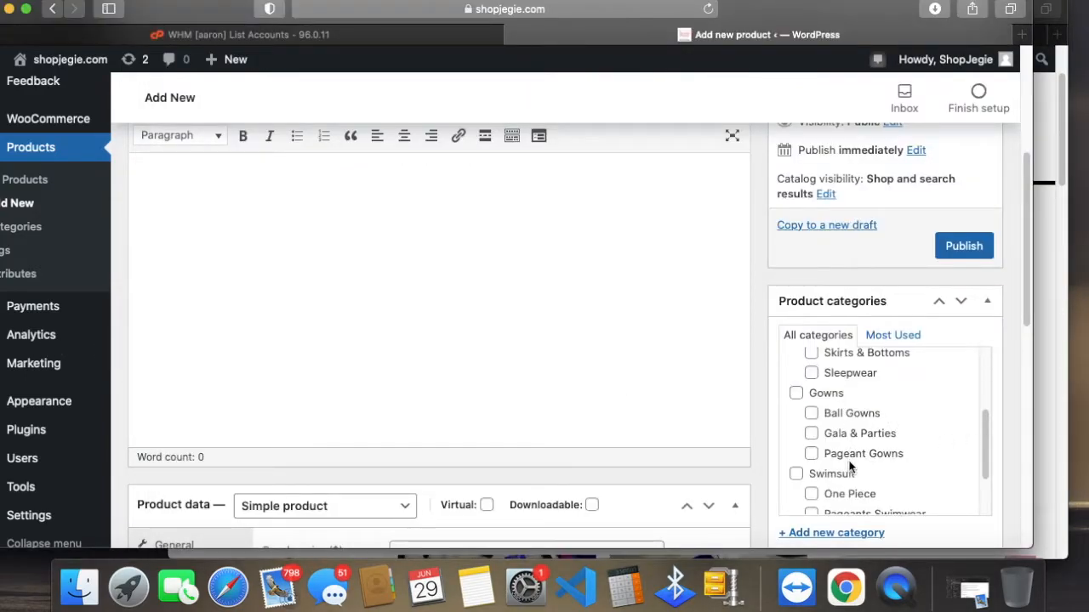
{"action": "scroll", "coordinate": [961, 447], "scroll_direction": "down", "scroll_amount": 1}
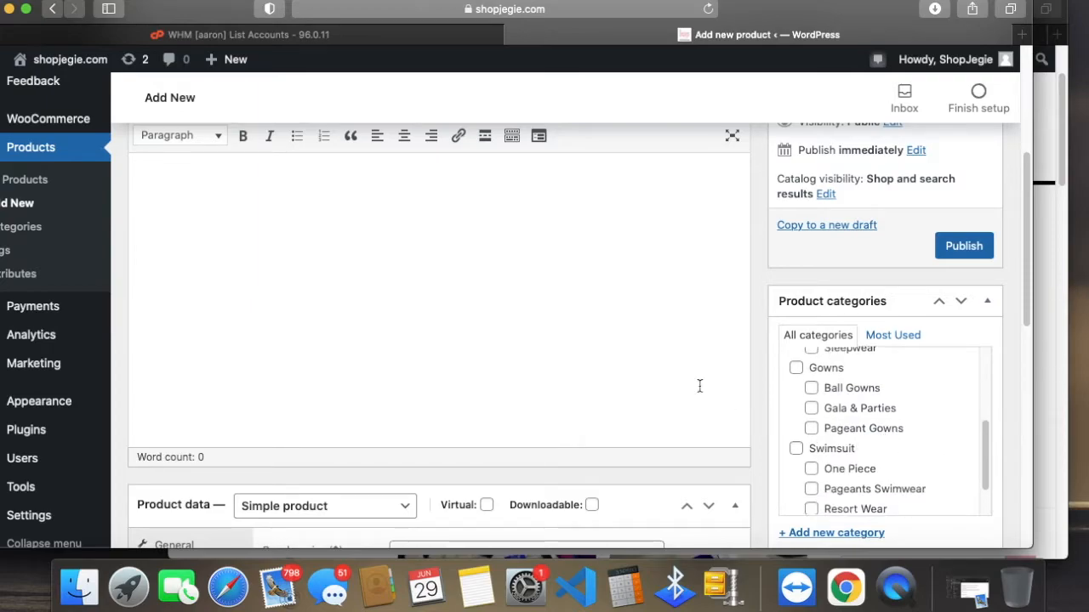
Step: Copy the Cathy Blue Long Party Chiffon Dress name from the storefront and paste it as the new product's name
{"action": "scroll", "coordinate": [705, 389], "scroll_direction": "up", "scroll_amount": 5}
{"action": "left_click", "coordinate": [319, 198]}
{"action": "left_click", "coordinate": [1050, 268]}
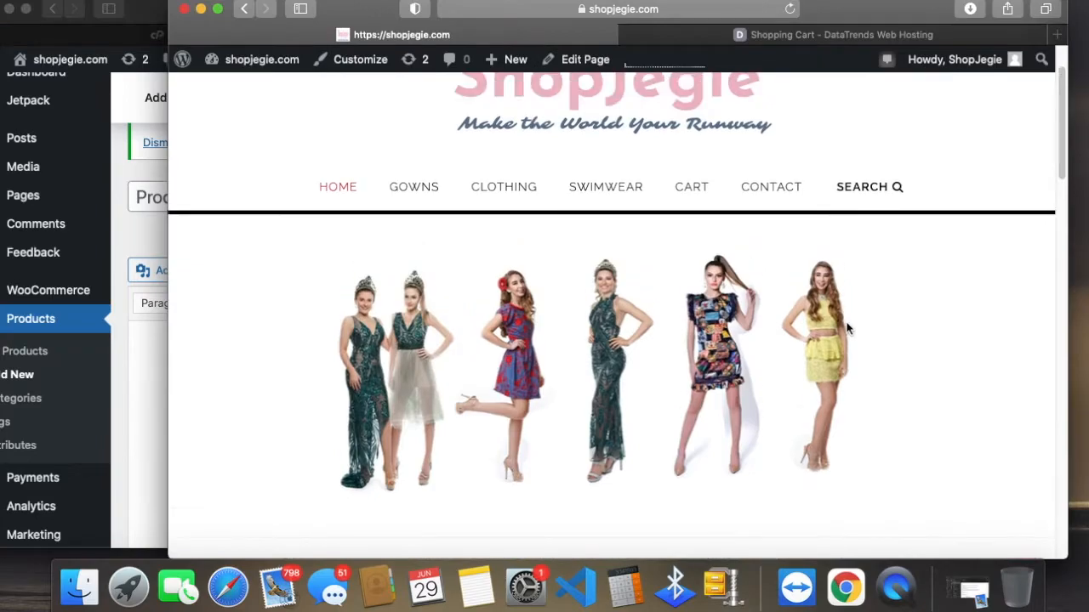
{"action": "scroll", "coordinate": [826, 355], "scroll_direction": "down", "scroll_amount": 10}
{"action": "left_click_drag", "start_coordinate": [384, 310], "coordinate": [189, 308]}
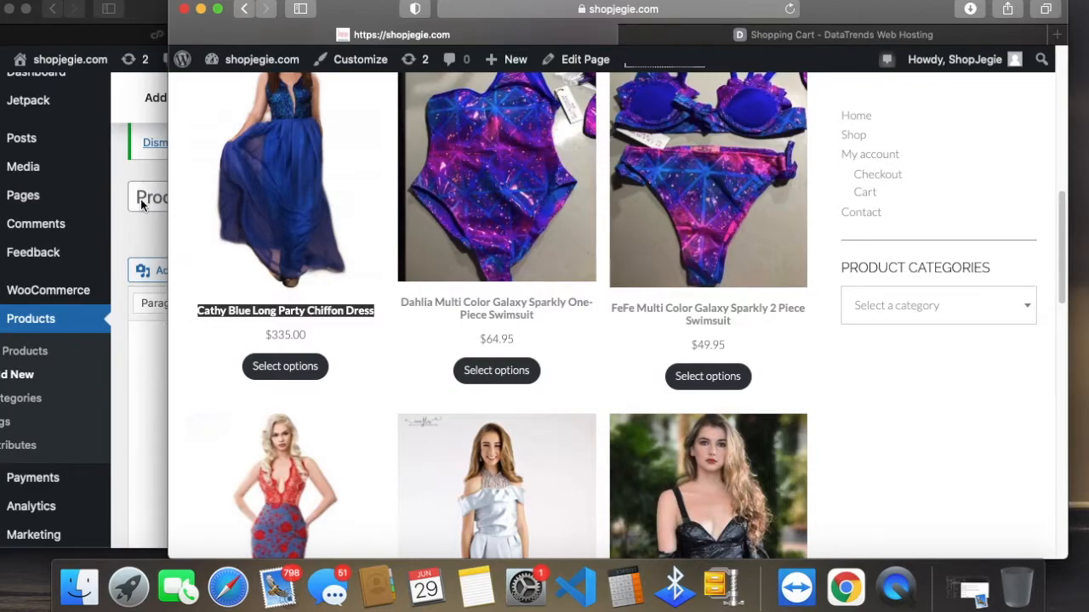
{"action": "left_click_drag", "start_coordinate": [875, 7], "coordinate": [0, 42]}
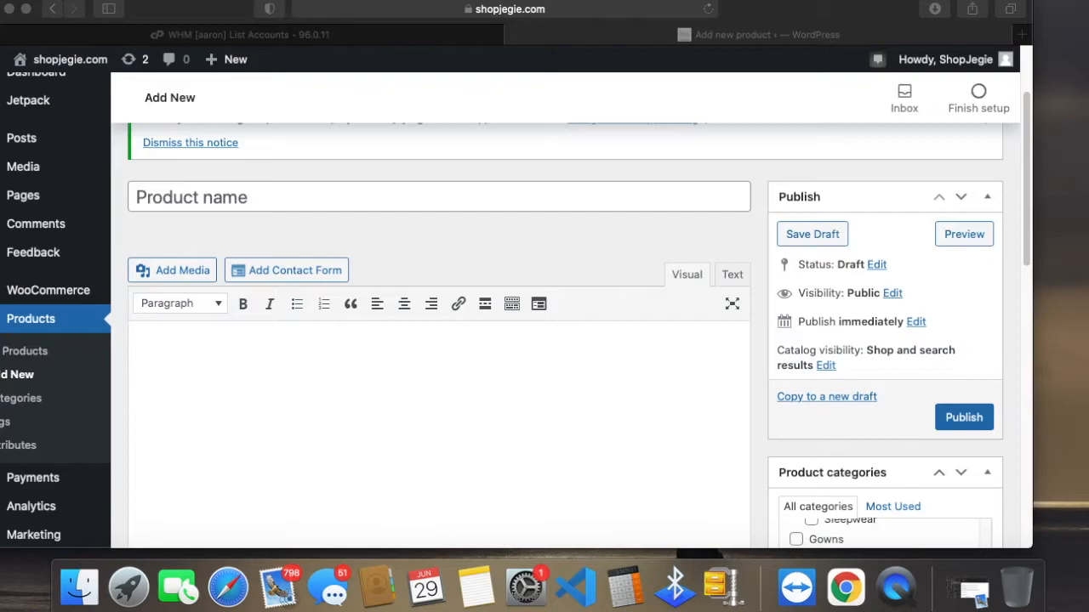
{"action": "left_click", "coordinate": [394, 192]}
{"action": "type", "text": "CATHY BLUE LONG PARTY CHIFFON DRESS"}
Step: Paste the dress description copied from the storefront into the new product's description and delete its DESCRIPTION heading
{"action": "left_click", "coordinate": [414, 379]}
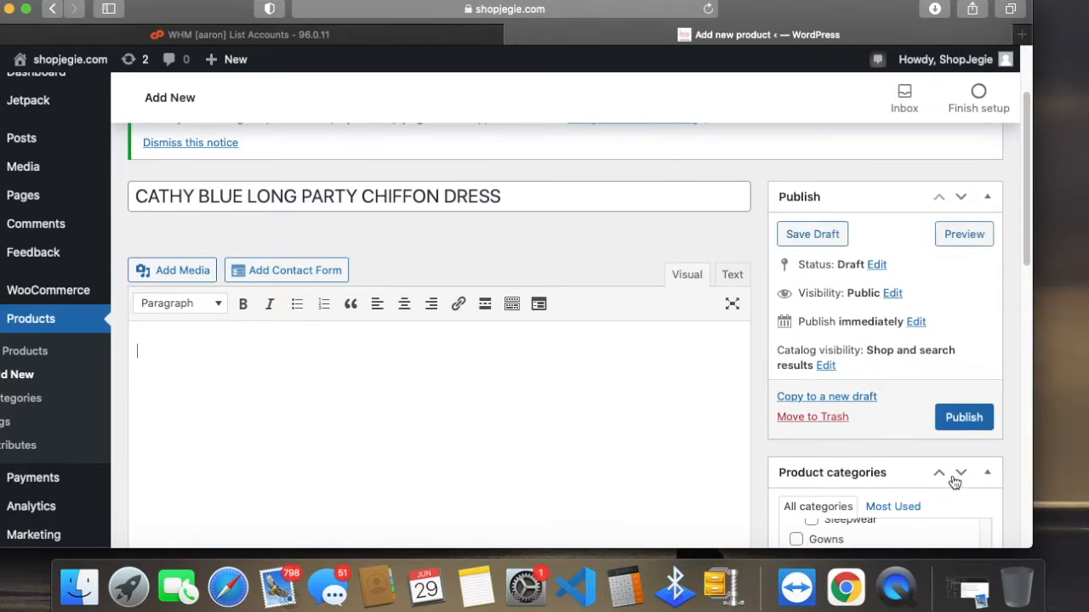
{"action": "scroll", "coordinate": [948, 478], "scroll_direction": "down", "scroll_amount": 3}
{"action": "scroll", "coordinate": [1004, 510], "scroll_direction": "down", "scroll_amount": 3}
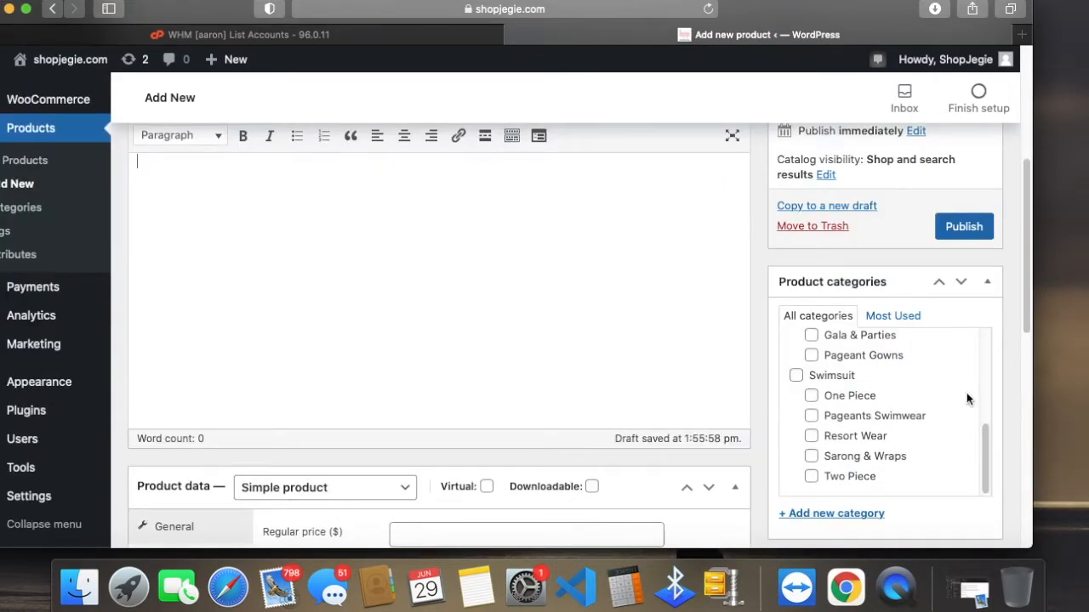
{"action": "scroll", "coordinate": [955, 459], "scroll_direction": "up", "scroll_amount": 2}
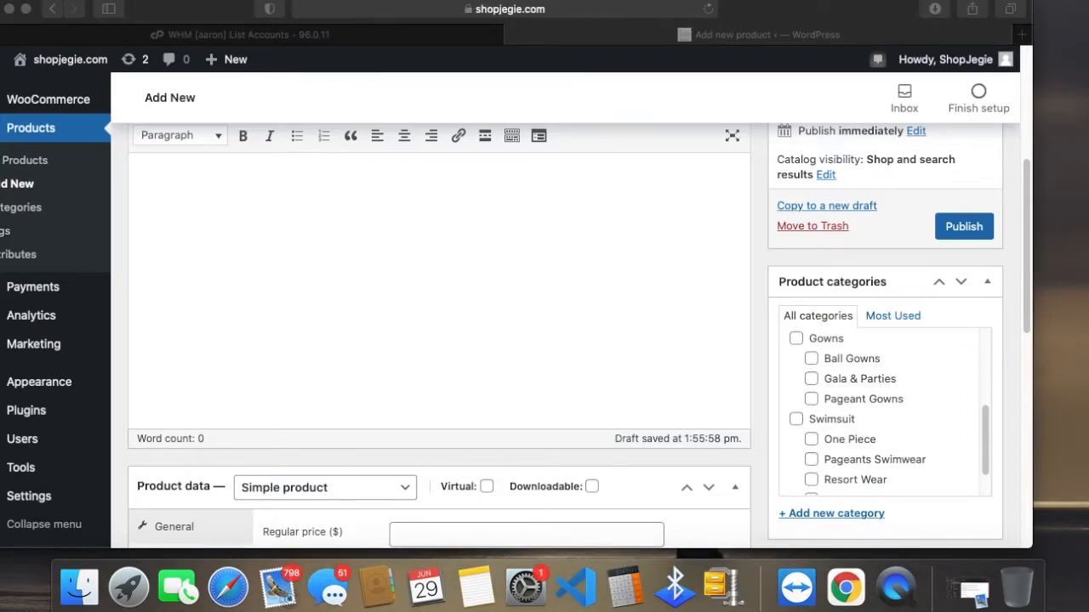
{"action": "scroll", "coordinate": [496, 267], "scroll_direction": "up", "scroll_amount": 3}
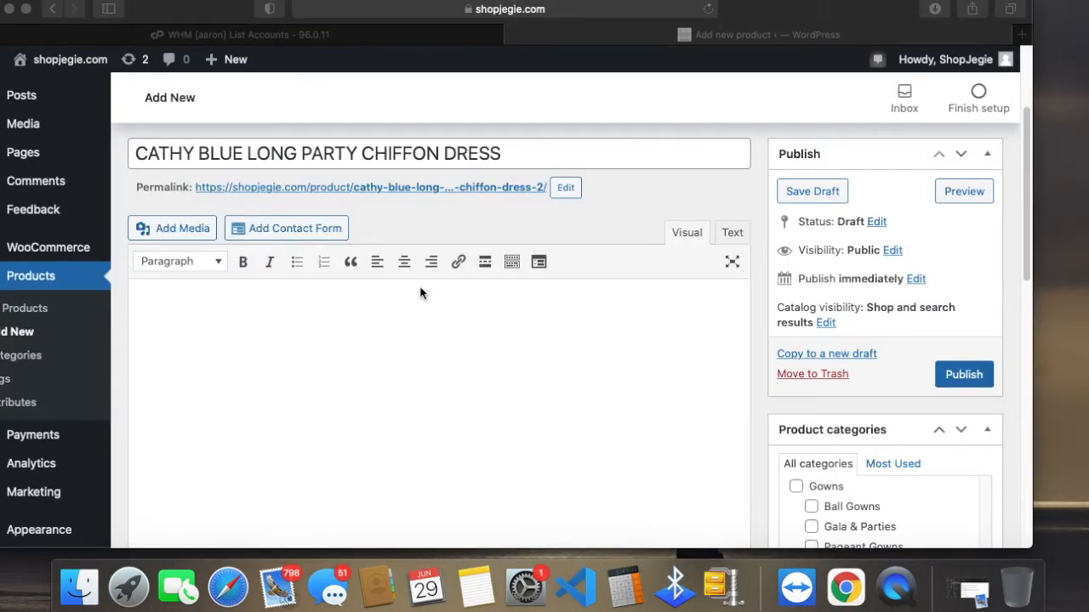
{"action": "left_click", "coordinate": [419, 300]}
{"action": "type", "text": "DESCRIPTION Cathy Blue Long Party Chiffon Dress Vneck top with sparkly stretch netting, lined in blue stretch fabric, nude mesh in the middle to secure the low front cut. Full Chiffon skirt with blue lining. Lightweight and Fashion Show / event favorites. Original design by Jegie."}
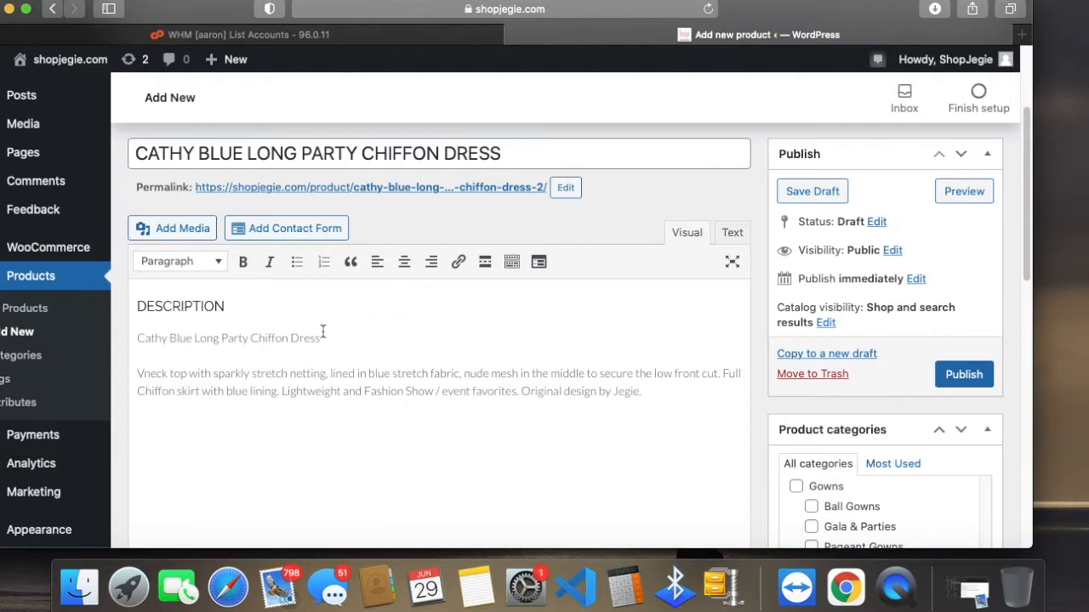
{"action": "left_click_drag", "start_coordinate": [235, 309], "coordinate": [104, 279]}
{"action": "key", "text": "BackSpace"}
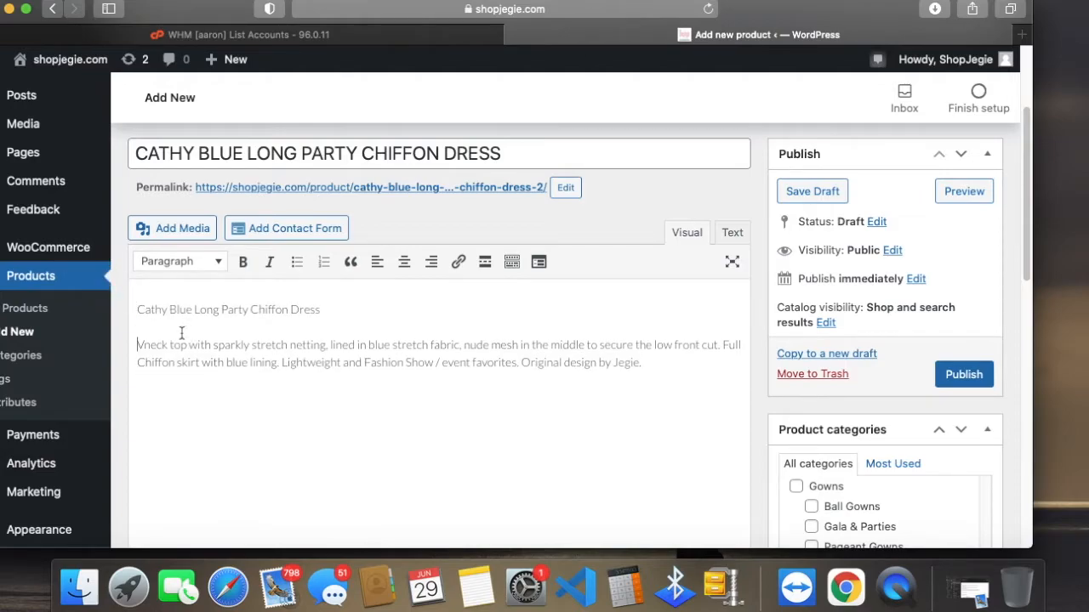
Step: Make the line "Cathy Blue Long Party Chiffon Dress" in the description bold and italic
{"action": "left_click_drag", "start_coordinate": [286, 321], "coordinate": [157, 289]}
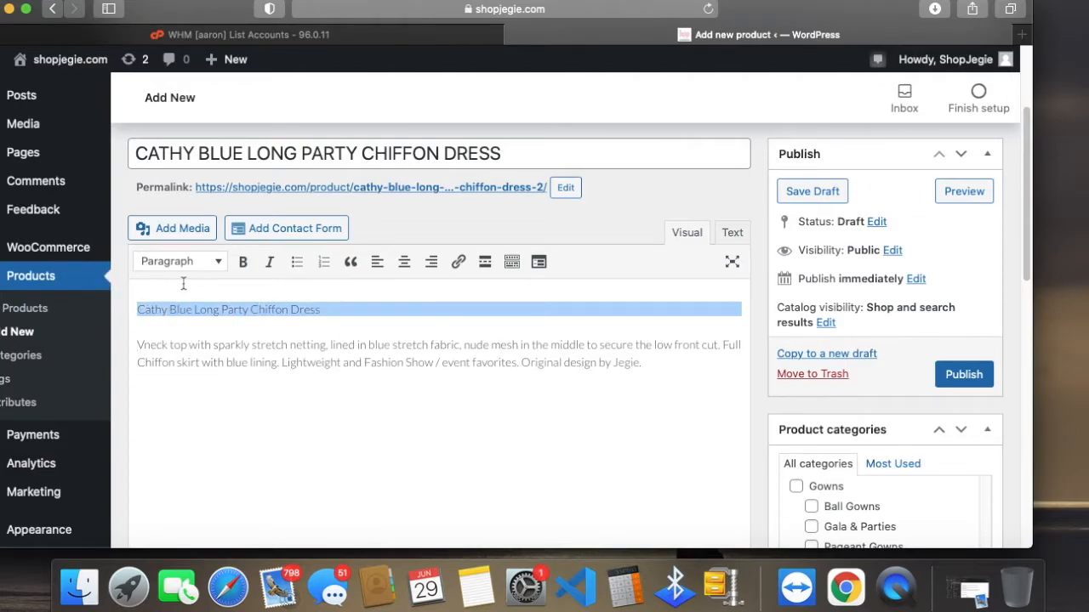
{"action": "left_click", "coordinate": [242, 263]}
{"action": "left_click", "coordinate": [269, 262]}
{"action": "left_click", "coordinate": [370, 316]}
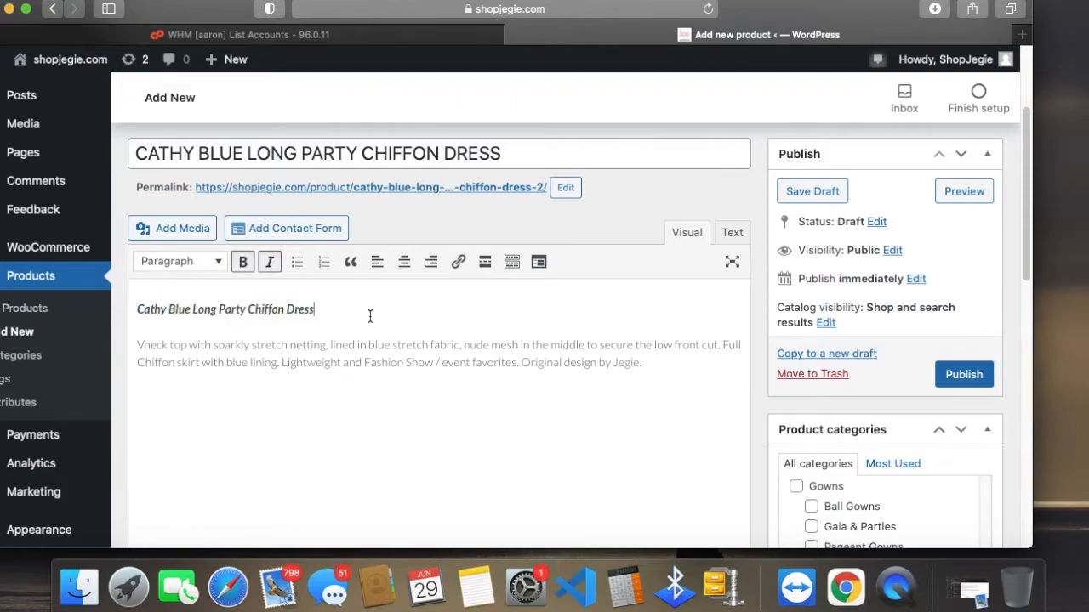
Step: Assign the new product to the Gala & Parties category under Gowns
{"action": "scroll", "coordinate": [997, 480], "scroll_direction": "down", "scroll_amount": 3}
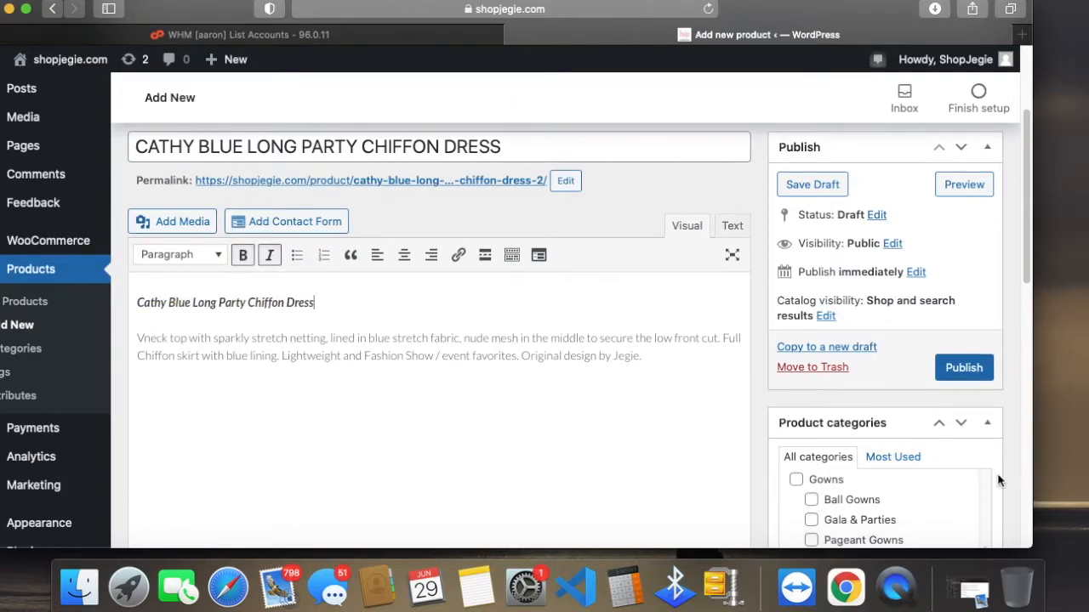
{"action": "scroll", "coordinate": [1004, 480], "scroll_direction": "down", "scroll_amount": 2}
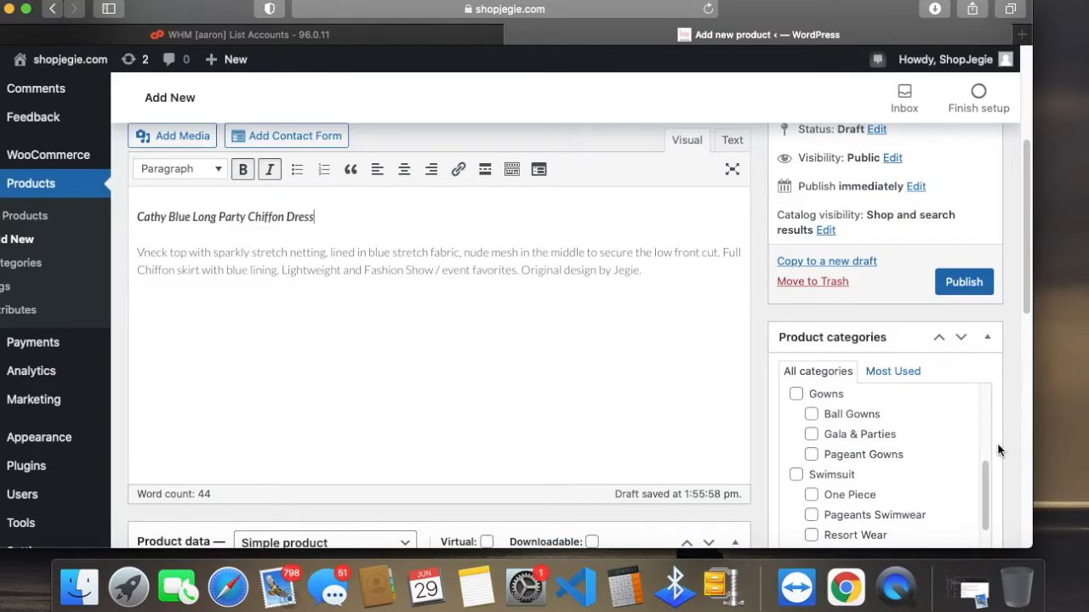
{"action": "scroll", "coordinate": [978, 449], "scroll_direction": "up", "scroll_amount": 1}
{"action": "scroll", "coordinate": [867, 439], "scroll_direction": "up", "scroll_amount": 3}
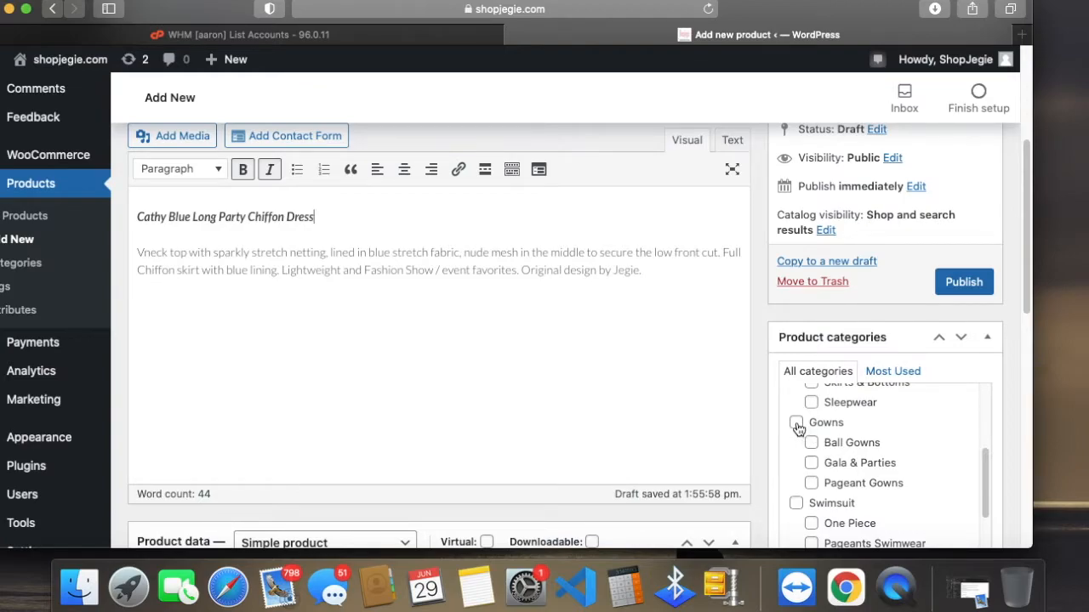
{"action": "left_click", "coordinate": [811, 464]}
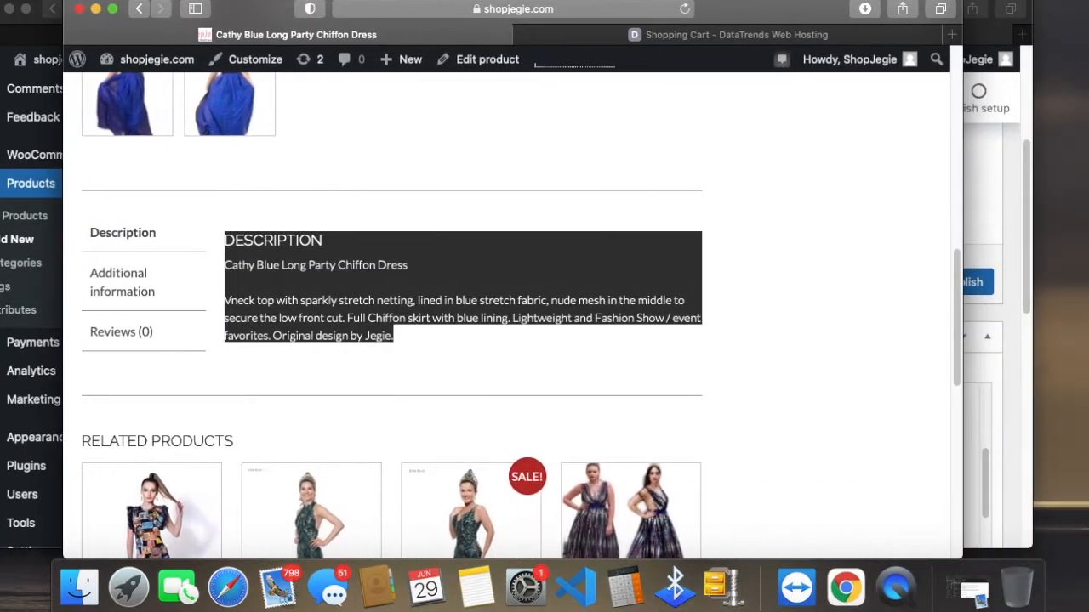
Step: Open the Gowns category page on the storefront and view its subcategories
{"action": "scroll", "coordinate": [715, 363], "scroll_direction": "up", "scroll_amount": 10}
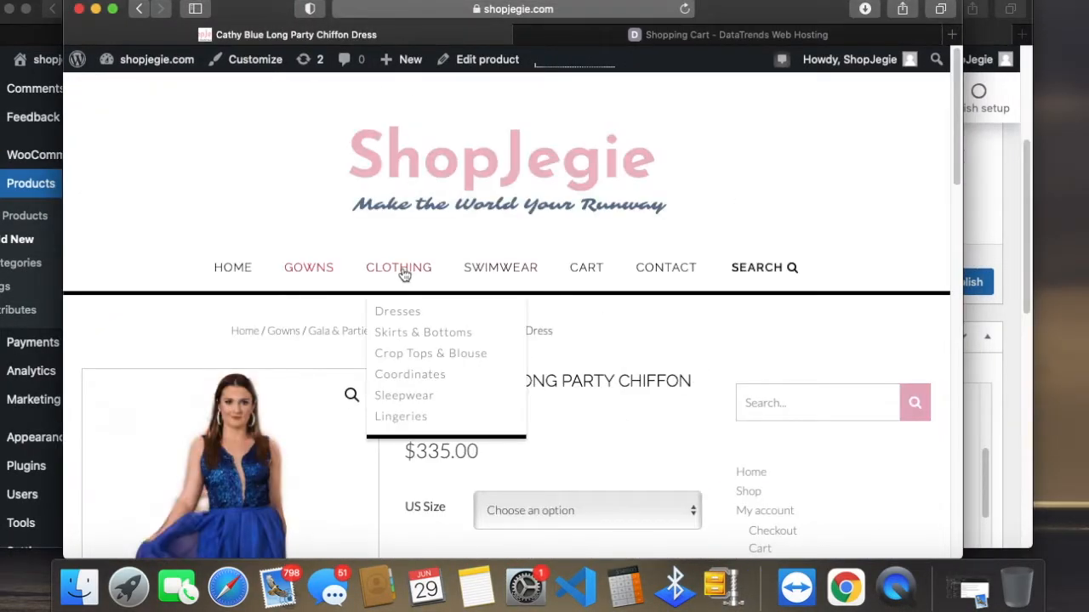
{"action": "left_click", "coordinate": [308, 268]}
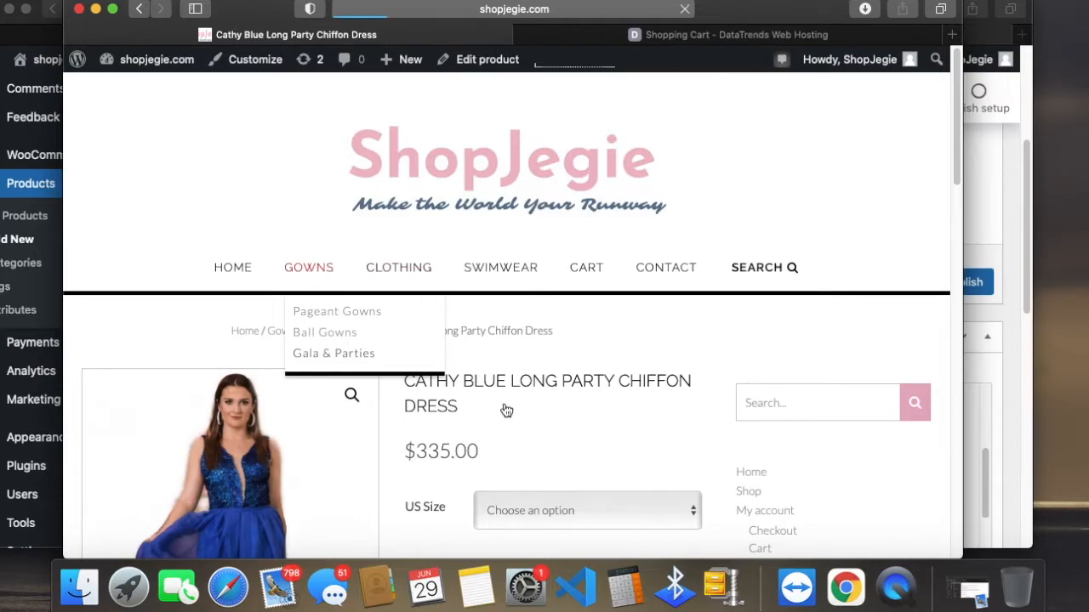
{"action": "scroll", "coordinate": [383, 400], "scroll_direction": "down", "scroll_amount": 3}
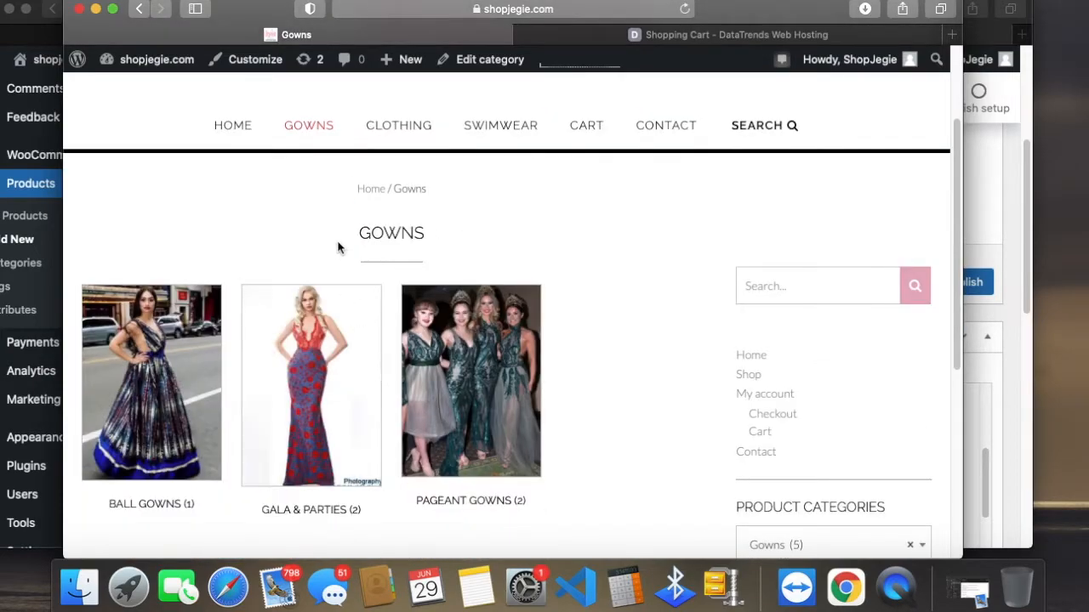
{"action": "mouse_move", "coordinate": [311, 129]}
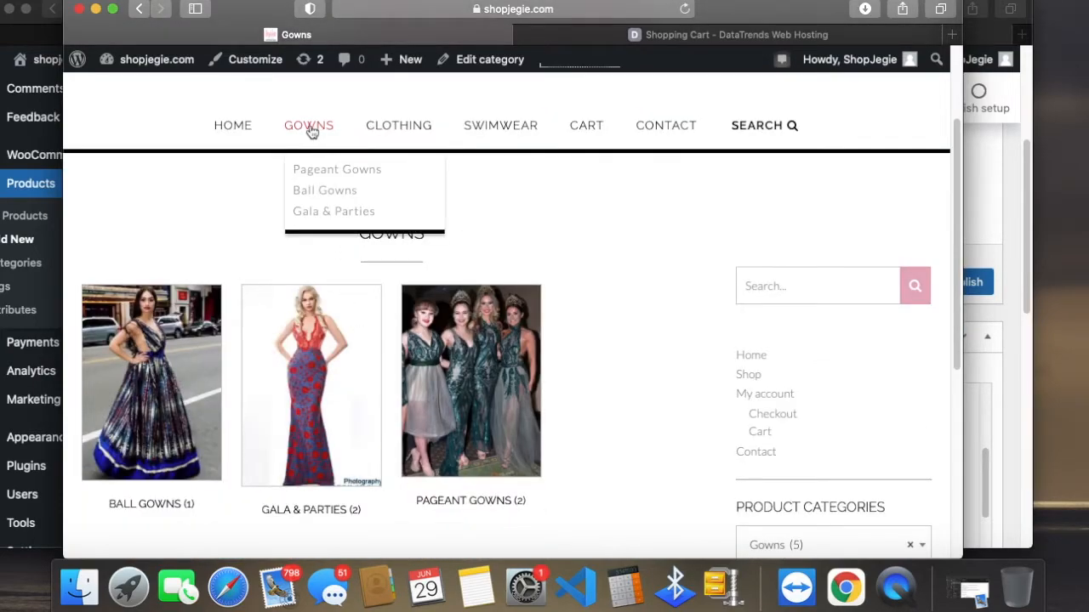
Step: Open the Gala & Parties category page on the storefront and view the dresses listed there
{"action": "left_click", "coordinate": [317, 212]}
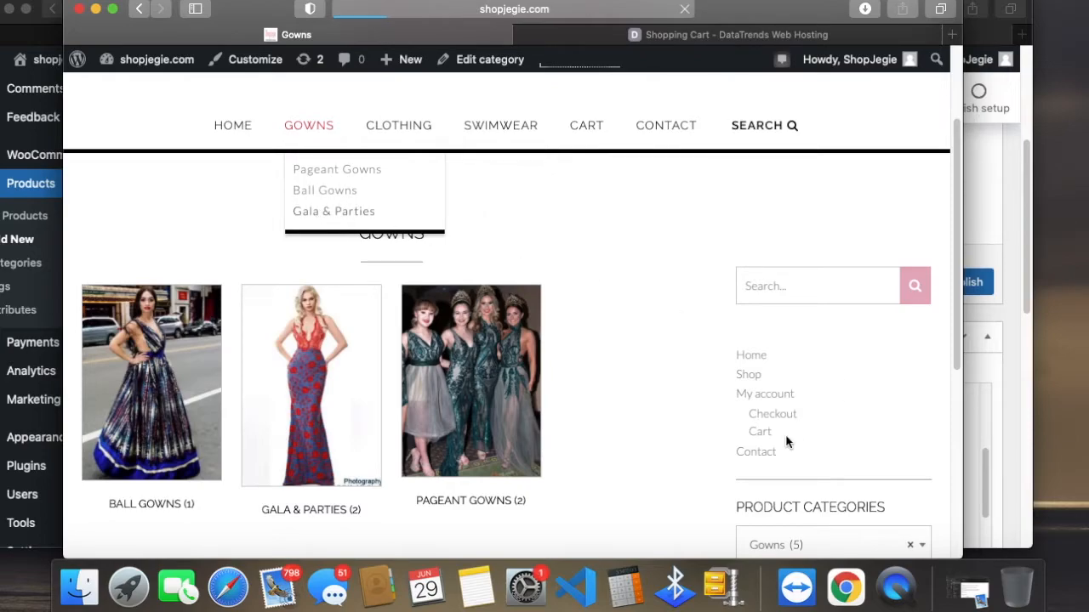
{"action": "scroll", "coordinate": [704, 457], "scroll_direction": "down", "scroll_amount": 4}
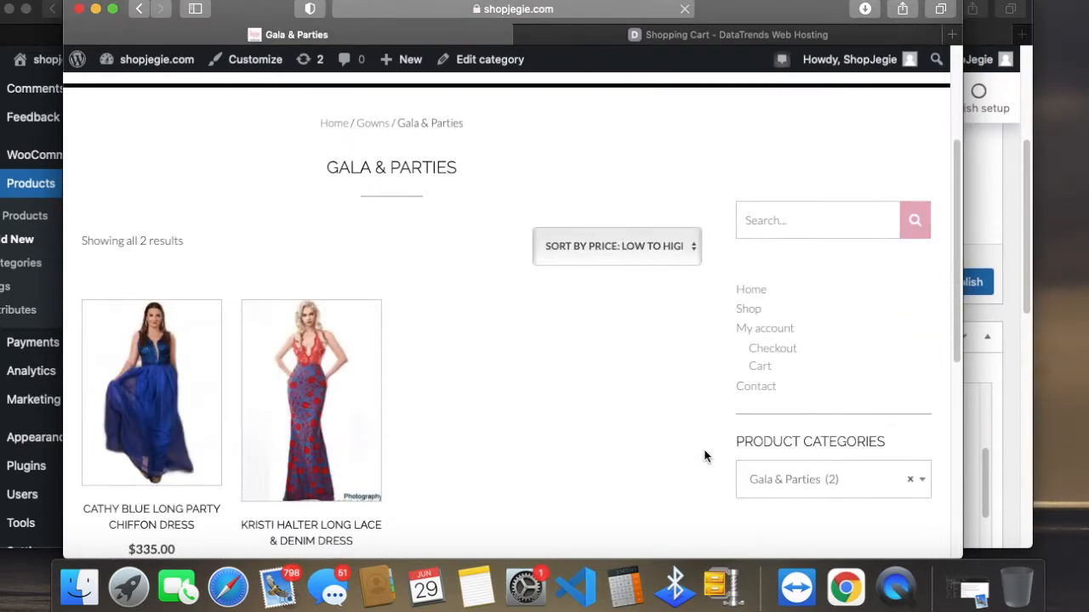
{"action": "left_click", "coordinate": [95, 9]}
Step: Return to the new product and go to its product tags entry field
{"action": "left_click", "coordinate": [430, 365]}
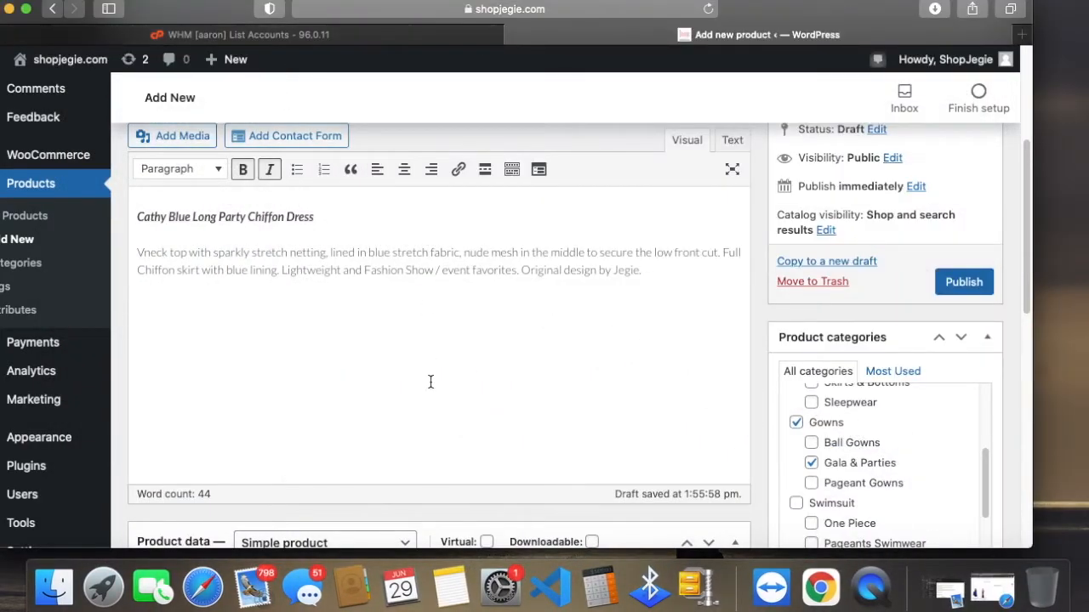
{"action": "scroll", "coordinate": [427, 388], "scroll_direction": "down", "scroll_amount": 1}
{"action": "scroll", "coordinate": [1012, 434], "scroll_direction": "down", "scroll_amount": 3}
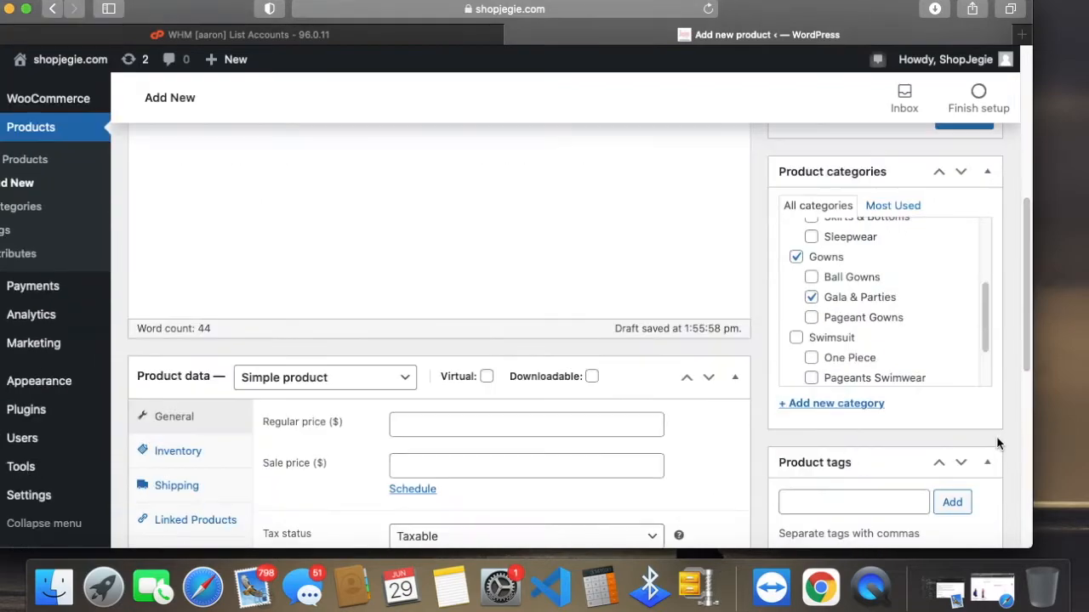
{"action": "left_click", "coordinate": [891, 500]}
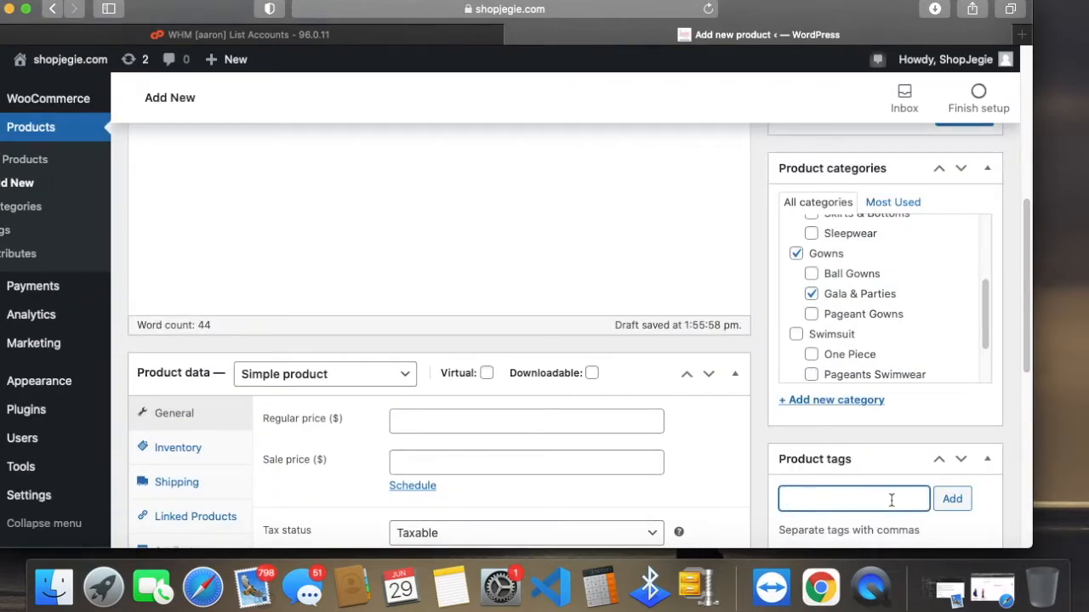
{"action": "mouse_move", "coordinate": [856, 17]}
{"action": "left_mouse_down"}
{"action": "mouse_move", "coordinate": [43, 69]}
{"action": "mouse_move", "coordinate": [625, 51]}
{"action": "mouse_move", "coordinate": [809, 17]}
{"action": "mouse_move", "coordinate": [981, 17]}
{"action": "mouse_move", "coordinate": [862, 17]}
{"action": "left_mouse_up"}
Step: Open the Cathy Blue Long Party Chiffon Dress page on the storefront and highlight its list of tags
{"action": "left_click", "coordinate": [991, 589]}
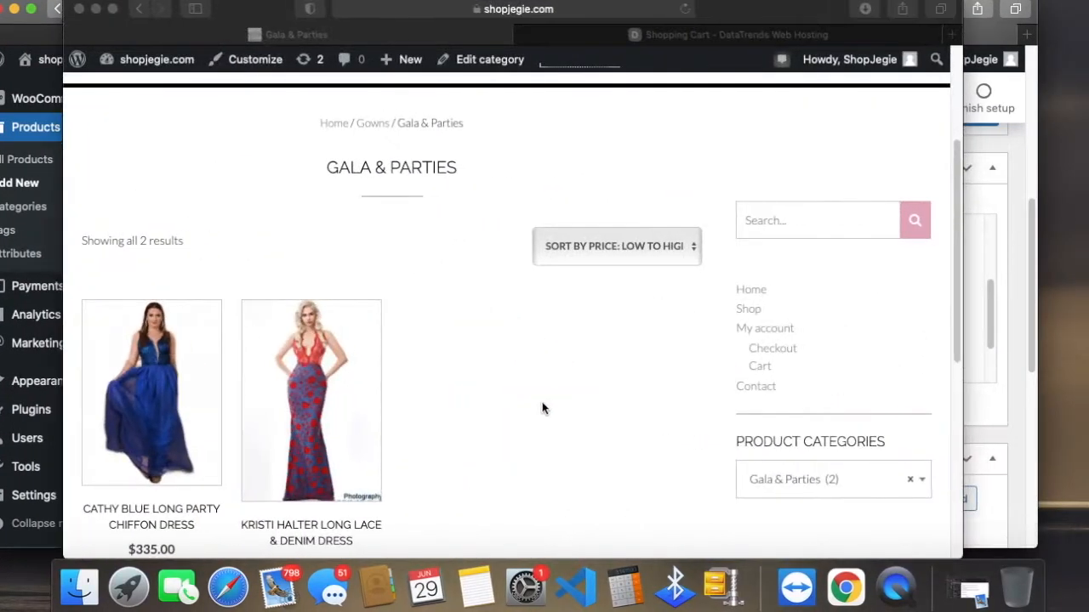
{"action": "scroll", "coordinate": [411, 401], "scroll_direction": "down", "scroll_amount": 10}
{"action": "scroll", "coordinate": [410, 401], "scroll_direction": "up", "scroll_amount": 5}
{"action": "left_click", "coordinate": [127, 512]}
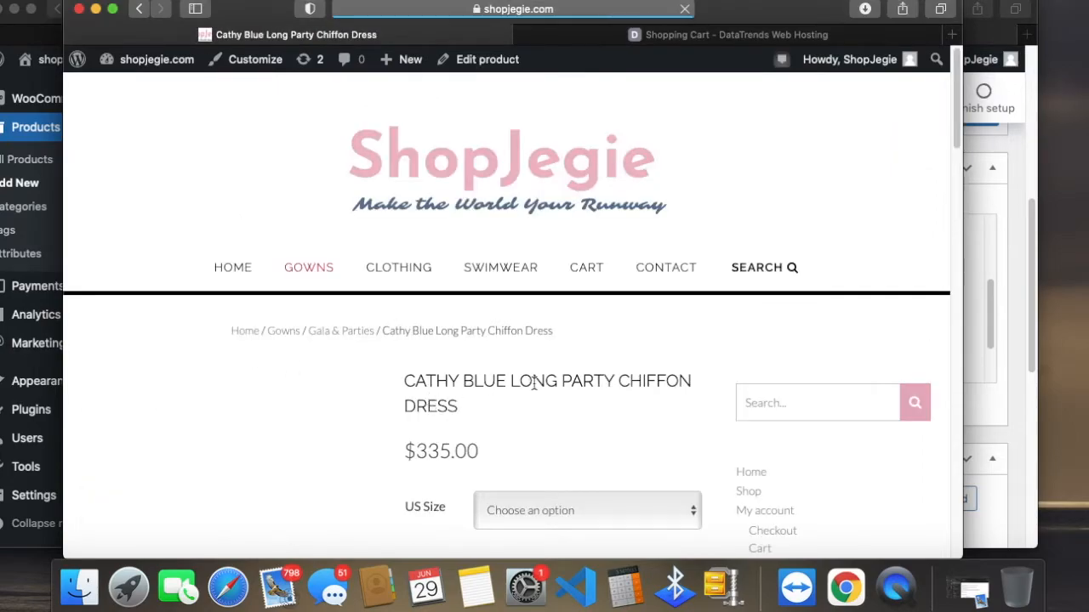
{"action": "scroll", "coordinate": [535, 447], "scroll_direction": "down", "scroll_amount": 5}
{"action": "scroll", "coordinate": [533, 448], "scroll_direction": "up", "scroll_amount": 1}
{"action": "left_click_drag", "start_coordinate": [468, 269], "coordinate": [435, 228]}
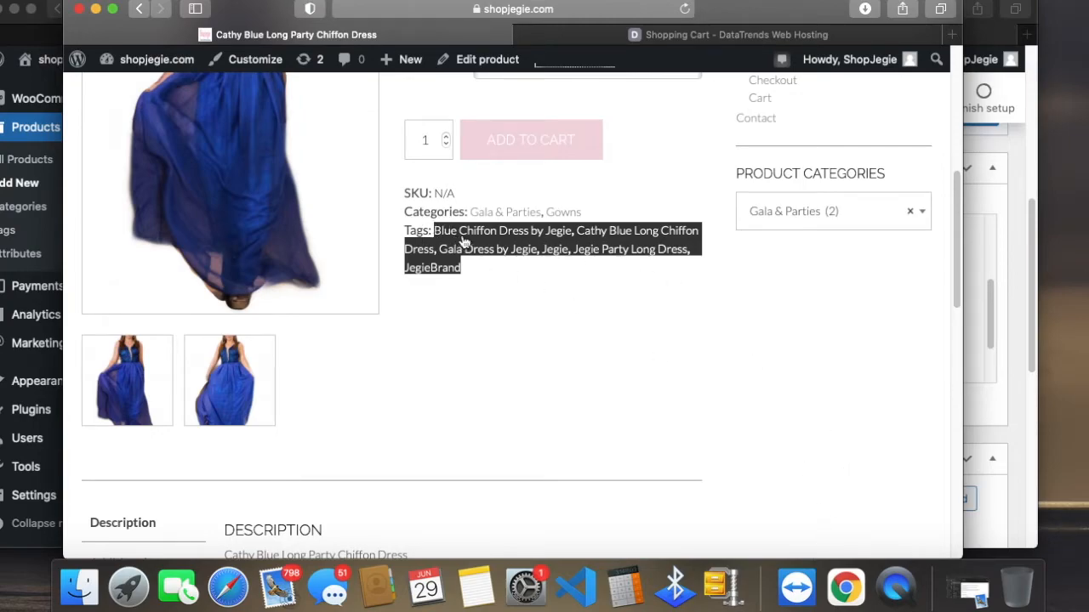
Step: Enter the existing tag "Blue Chiffon Dress by Jegie" for the new product
{"action": "left_click", "coordinate": [1003, 414]}
{"action": "left_click", "coordinate": [861, 499]}
{"action": "type", "text": "BLUE"}
{"action": "key", "text": "BackSpace"}
{"action": "key", "text": "BackSpace"}
{"action": "key", "text": "BackSpace"}
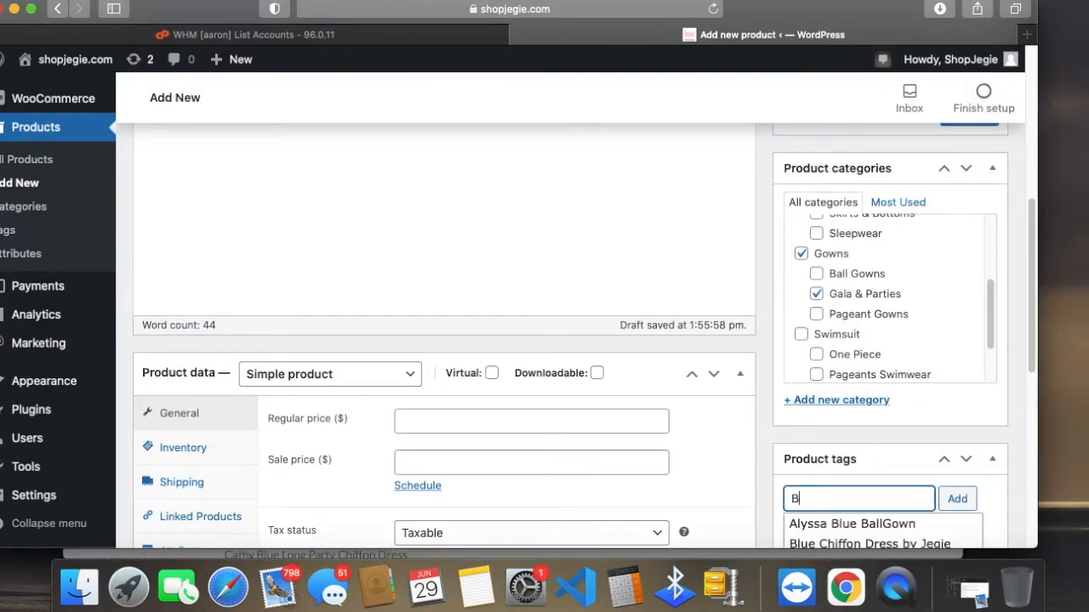
{"action": "type", "text": "lue chiffon"}
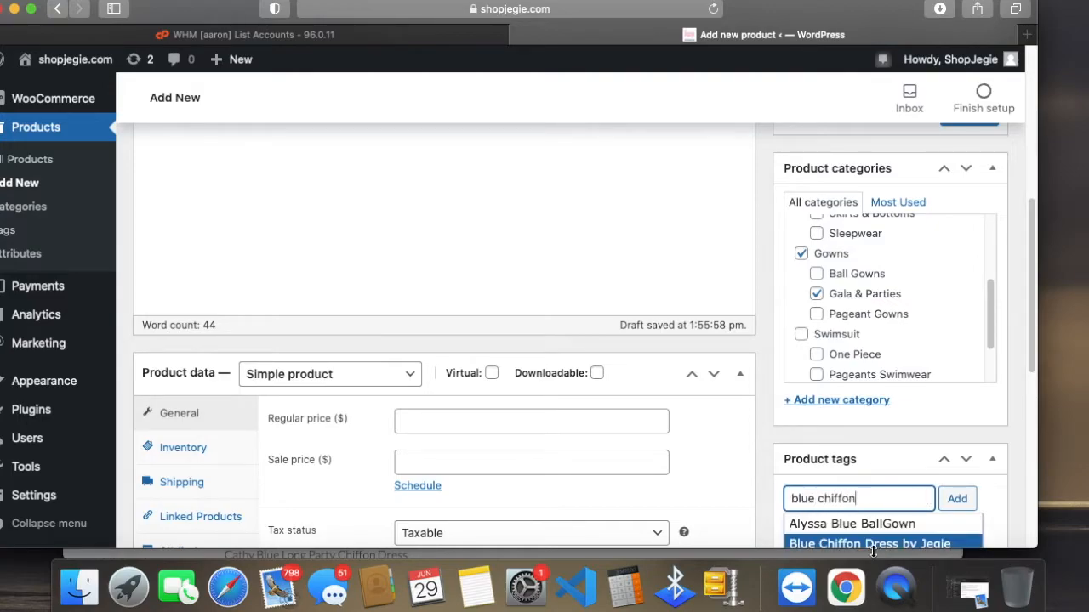
{"action": "left_click", "coordinate": [872, 544]}
Step: Enter "Cathy blue dress" as a second tag and add both tags to the new product
{"action": "type", "text": "cath"}
{"action": "key", "text": "BackSpace"}
{"action": "key", "text": "BackSpace"}
{"action": "key", "text": "BackSpace"}
{"action": "key", "text": "BackSpace"}
{"action": "type", "text": "Cathy"}
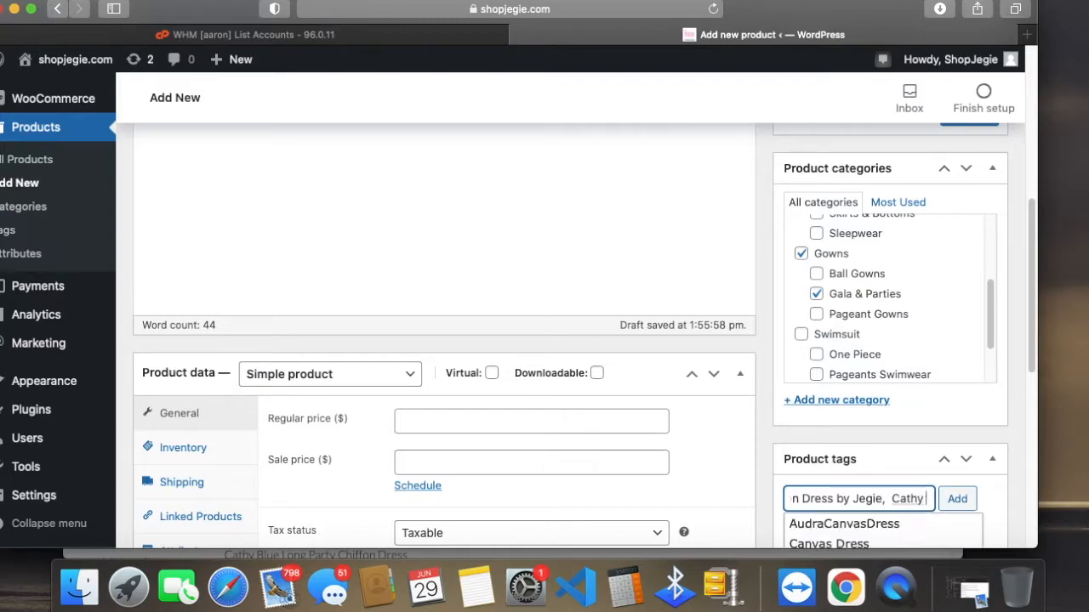
{"action": "type", "text": " blue dress"}
{"action": "key", "text": "Return"}
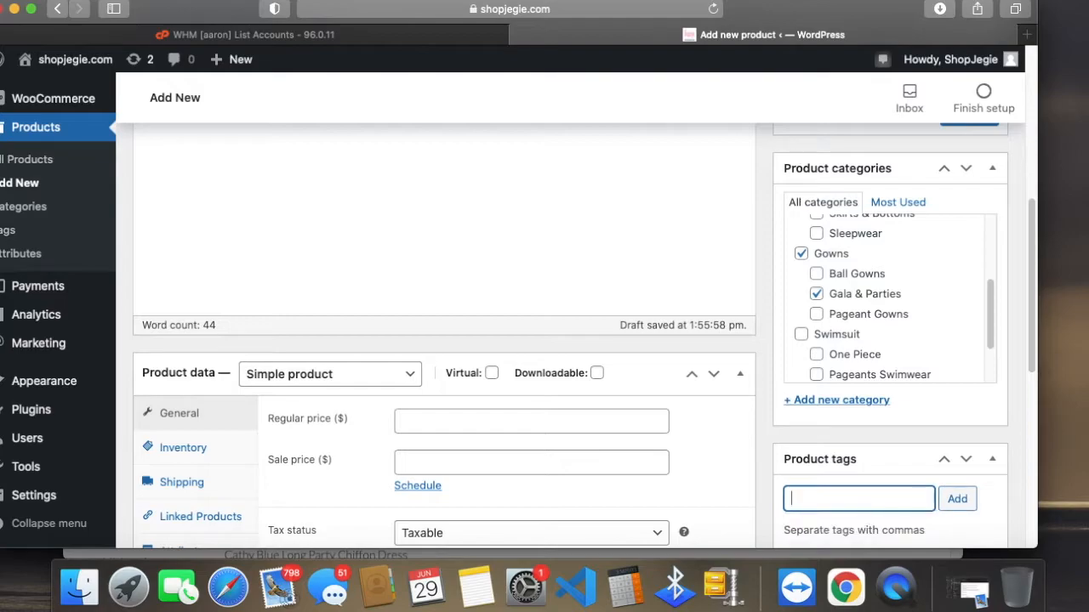
{"action": "scroll", "coordinate": [955, 438], "scroll_direction": "down", "scroll_amount": 3}
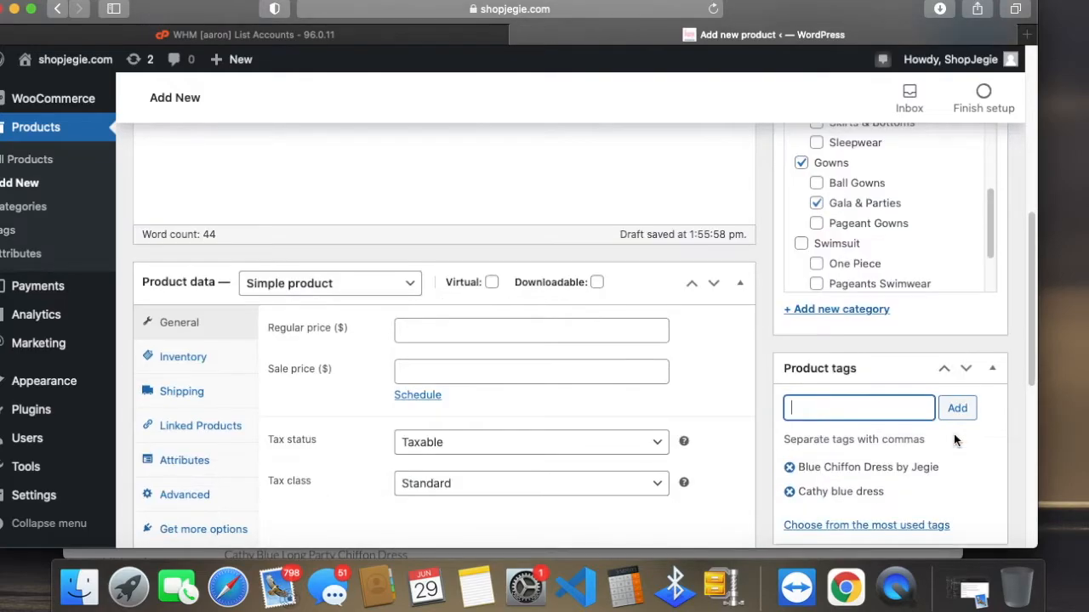
Step: Switch to the dress's storefront page and view its main image and gallery images in turn
{"action": "scroll", "coordinate": [955, 437], "scroll_direction": "down", "scroll_amount": 3}
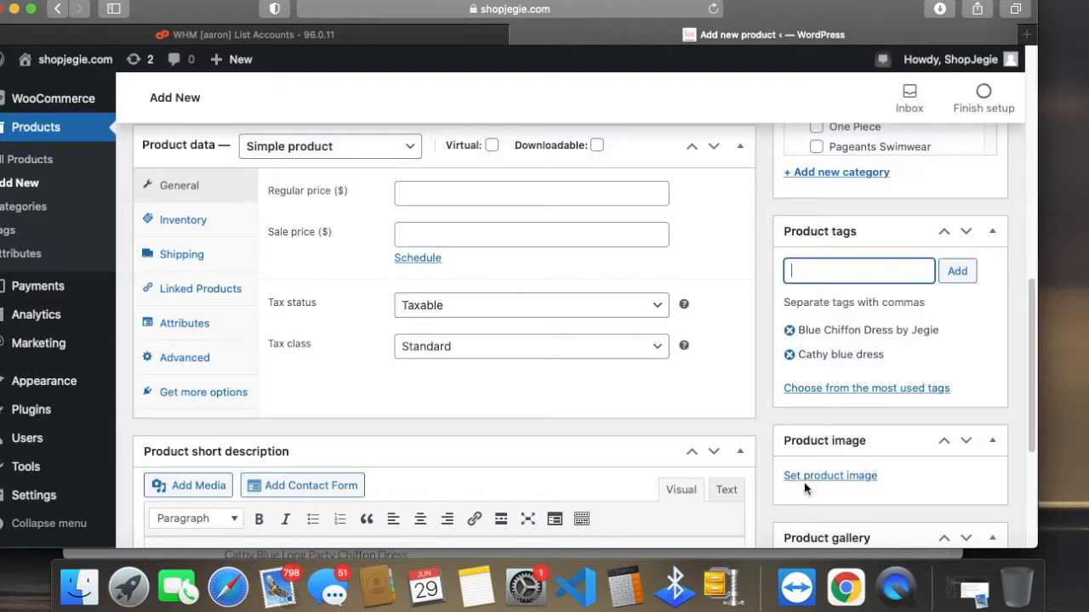
{"action": "left_click_drag", "start_coordinate": [818, 23], "coordinate": [847, 33]}
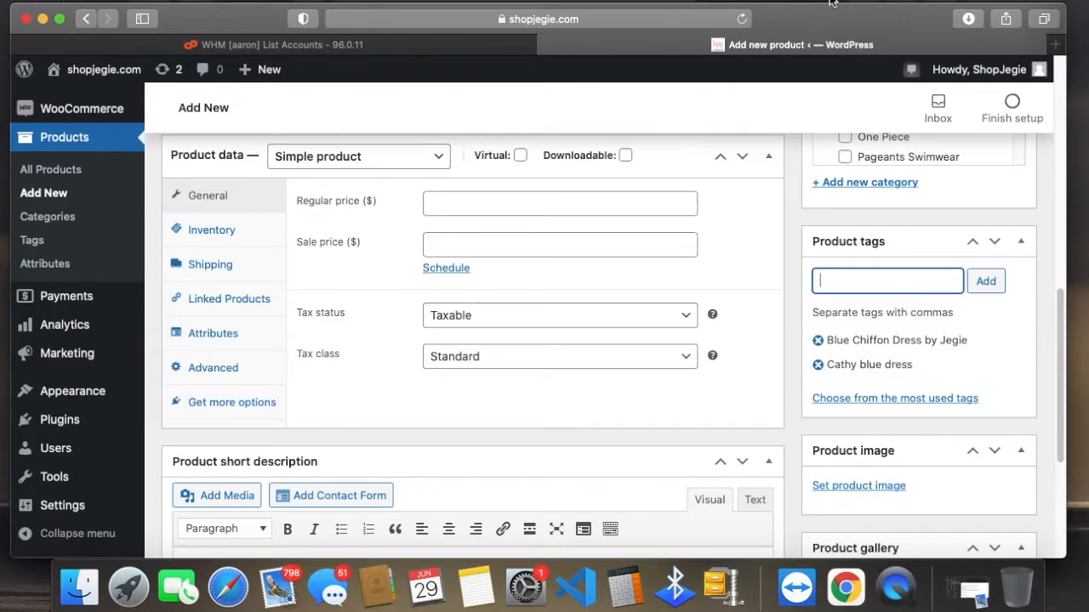
{"action": "left_click", "coordinate": [833, 5]}
{"action": "scroll", "coordinate": [740, 421], "scroll_direction": "up", "scroll_amount": 5}
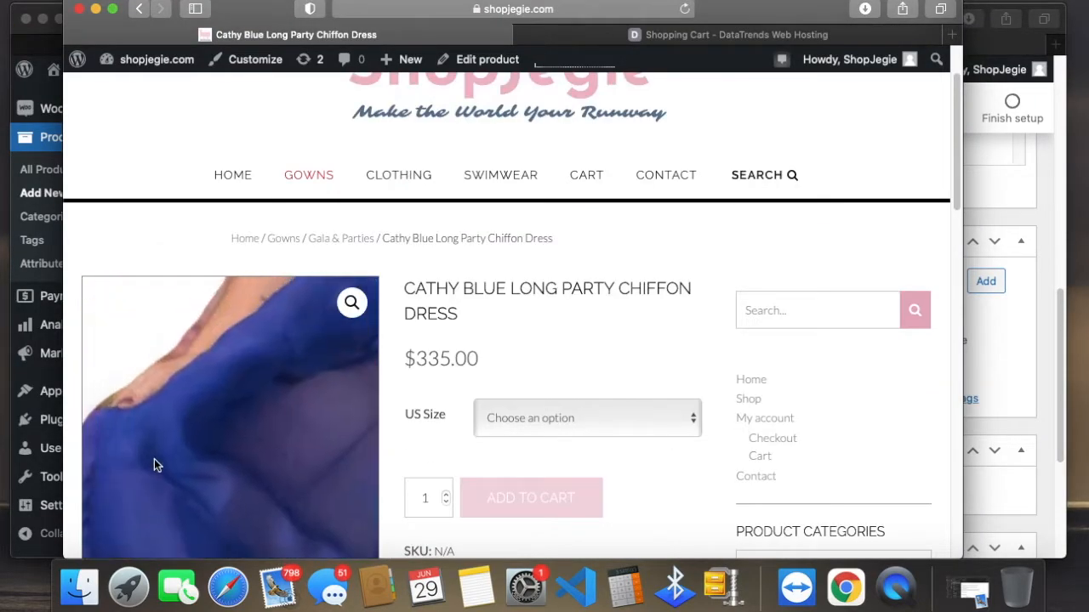
{"action": "scroll", "coordinate": [765, 426], "scroll_direction": "down", "scroll_amount": 4}
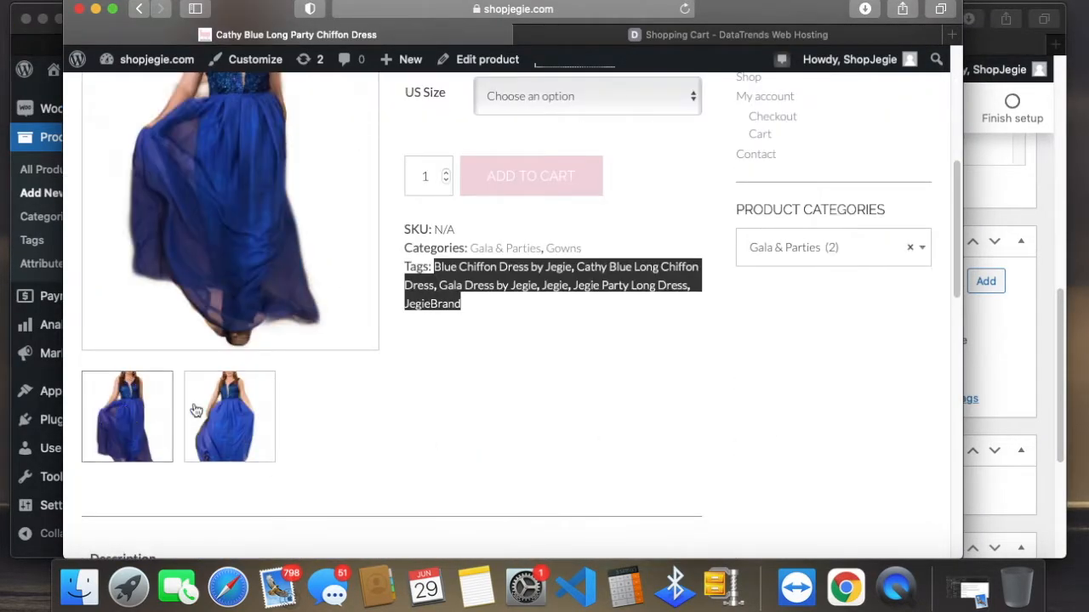
{"action": "left_click", "coordinate": [147, 407]}
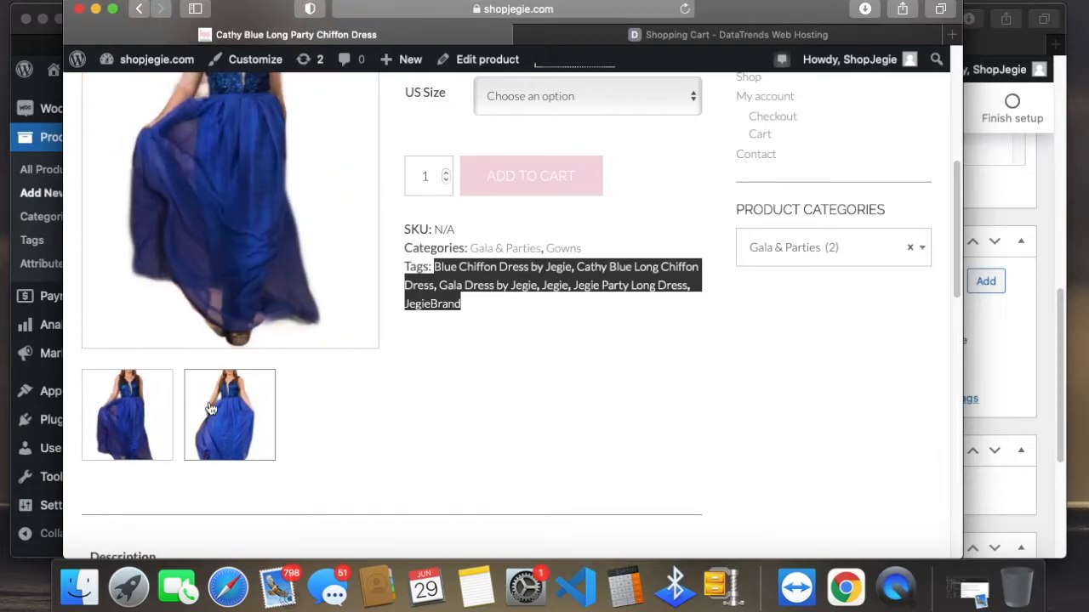
{"action": "left_click", "coordinate": [217, 410]}
{"action": "scroll", "coordinate": [245, 436], "scroll_direction": "up", "scroll_amount": 1}
{"action": "left_click", "coordinate": [107, 457]}
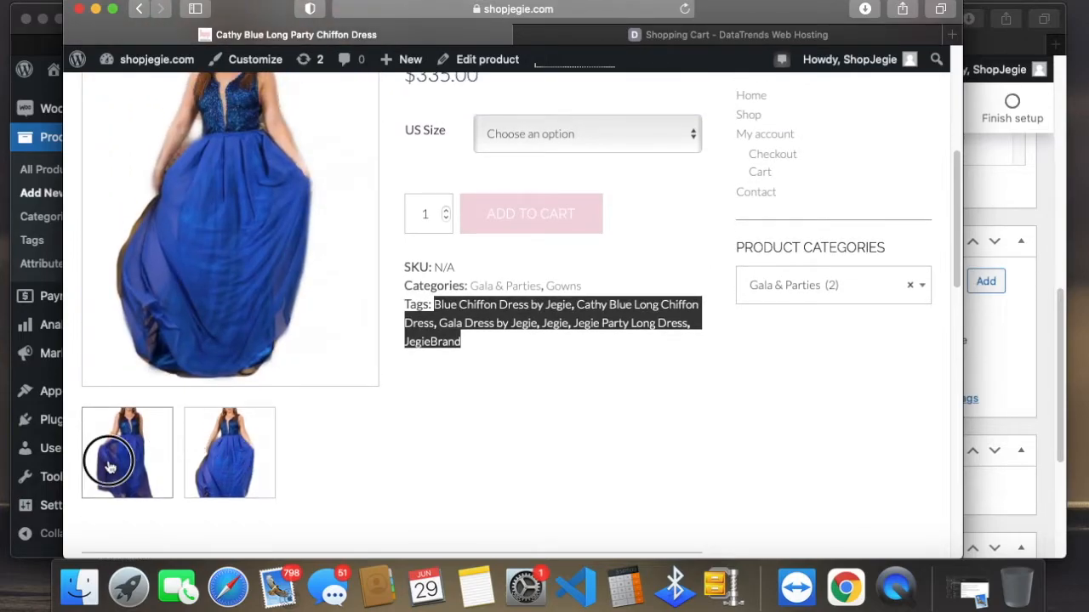
{"action": "scroll", "coordinate": [332, 433], "scroll_direction": "up", "scroll_amount": 4}
{"action": "scroll", "coordinate": [760, 303], "scroll_direction": "up", "scroll_amount": 5}
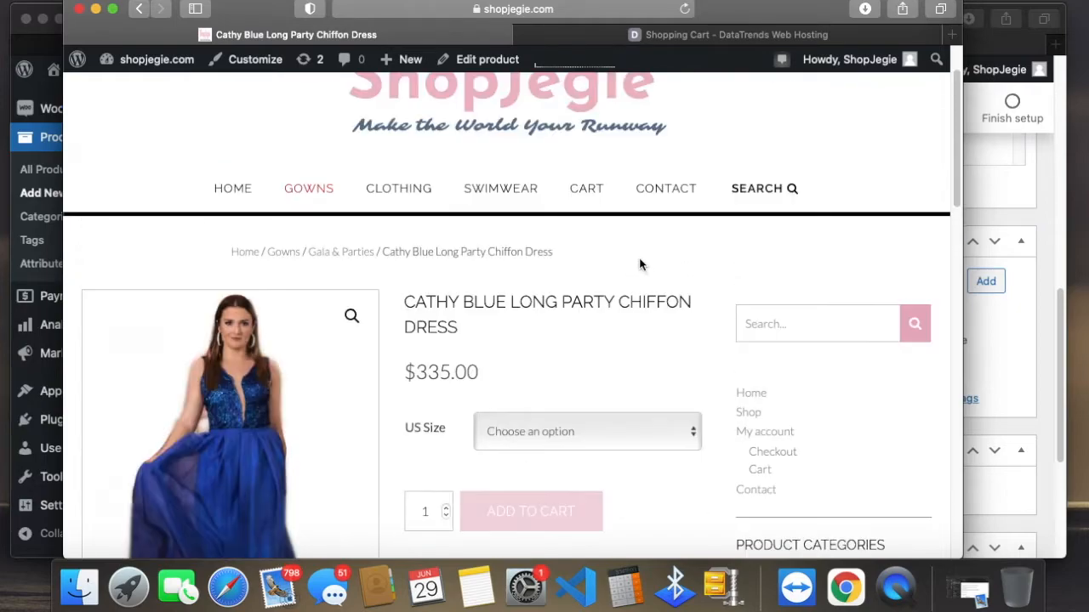
Step: Open the storefront home page and view how the dress's main image appears in the product listing
{"action": "left_click", "coordinate": [320, 223]}
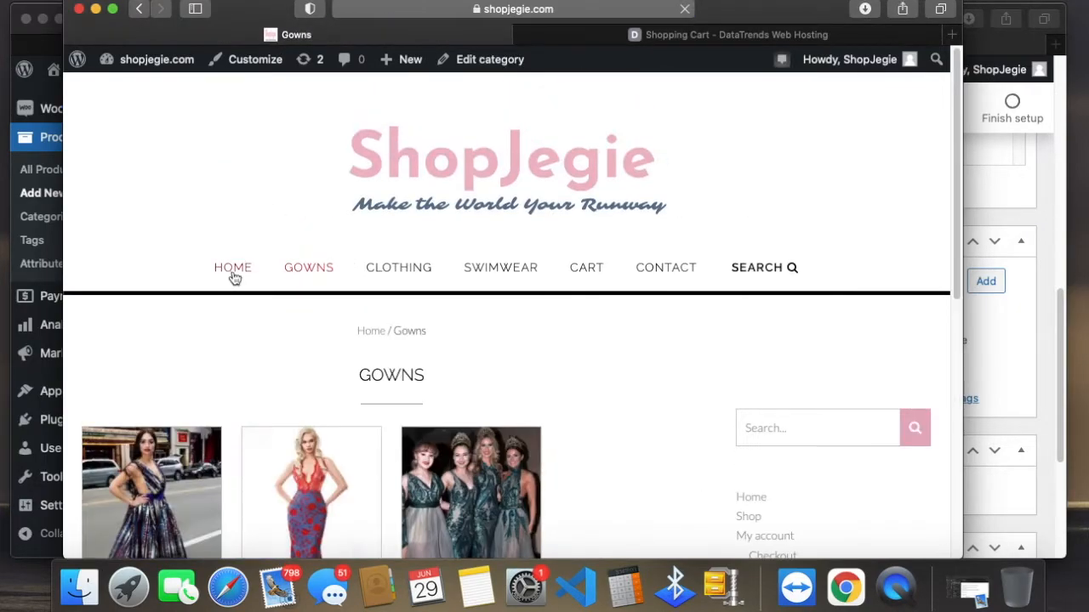
{"action": "left_click", "coordinate": [233, 269]}
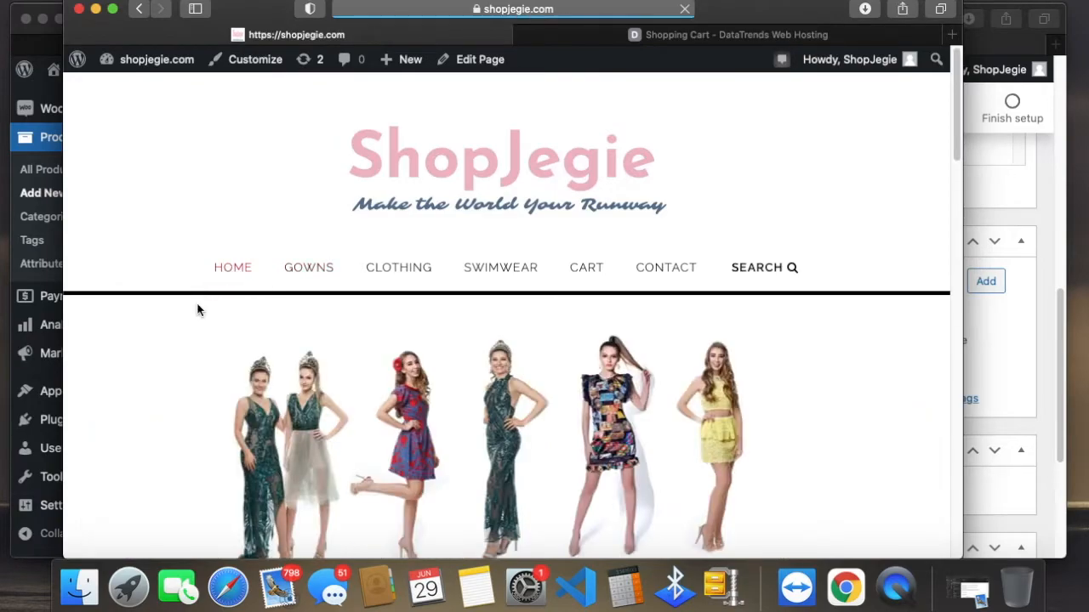
{"action": "scroll", "coordinate": [197, 302], "scroll_direction": "down", "scroll_amount": 10}
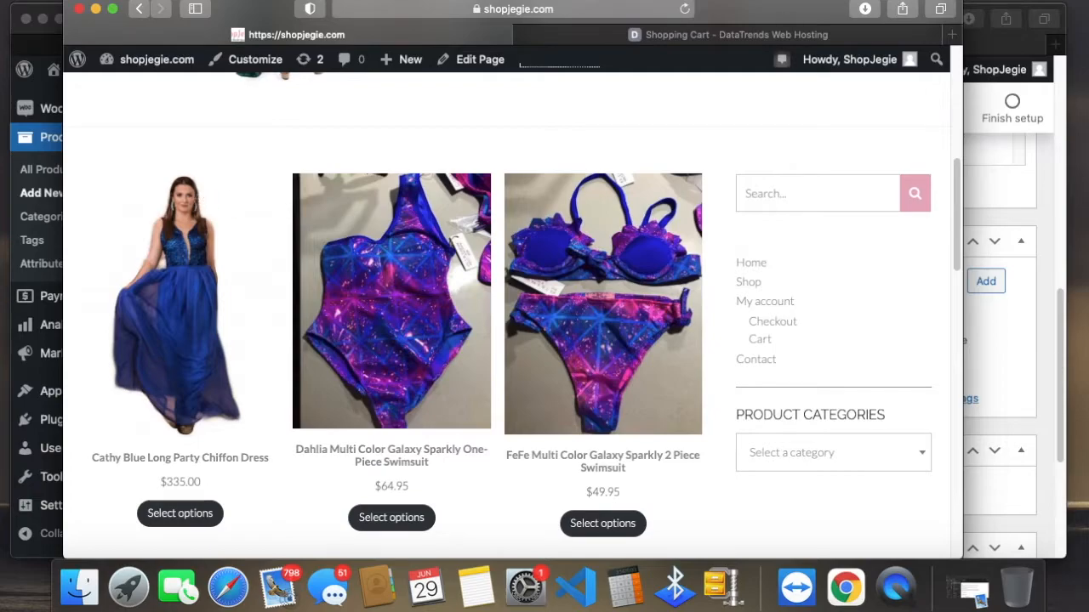
Step: Set the first blue dress photo in the Media Library as the new product's image
{"action": "left_click", "coordinate": [1008, 392]}
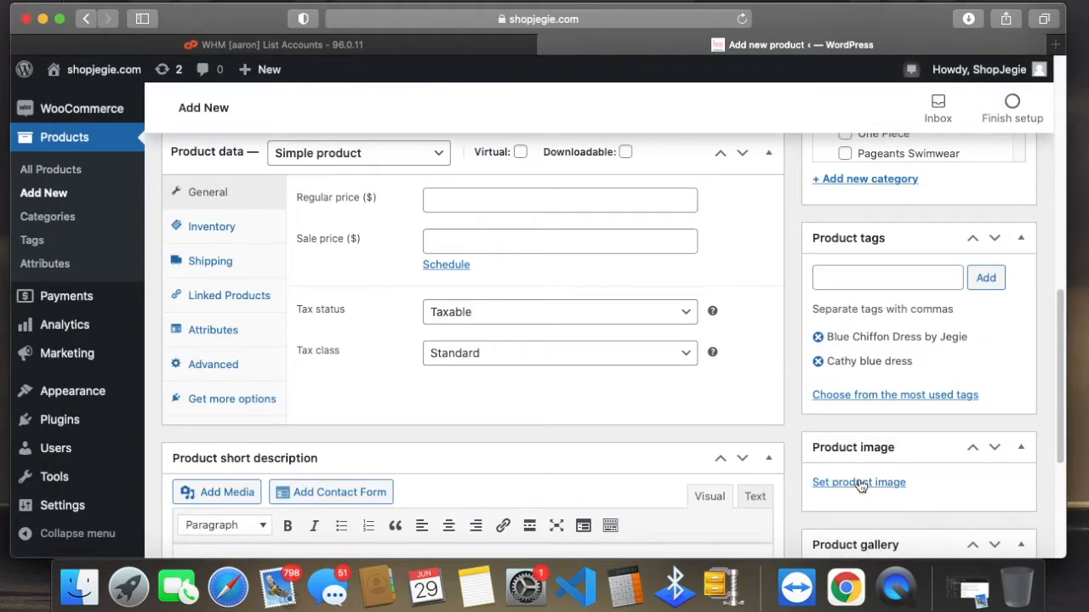
{"action": "left_click", "coordinate": [862, 486]}
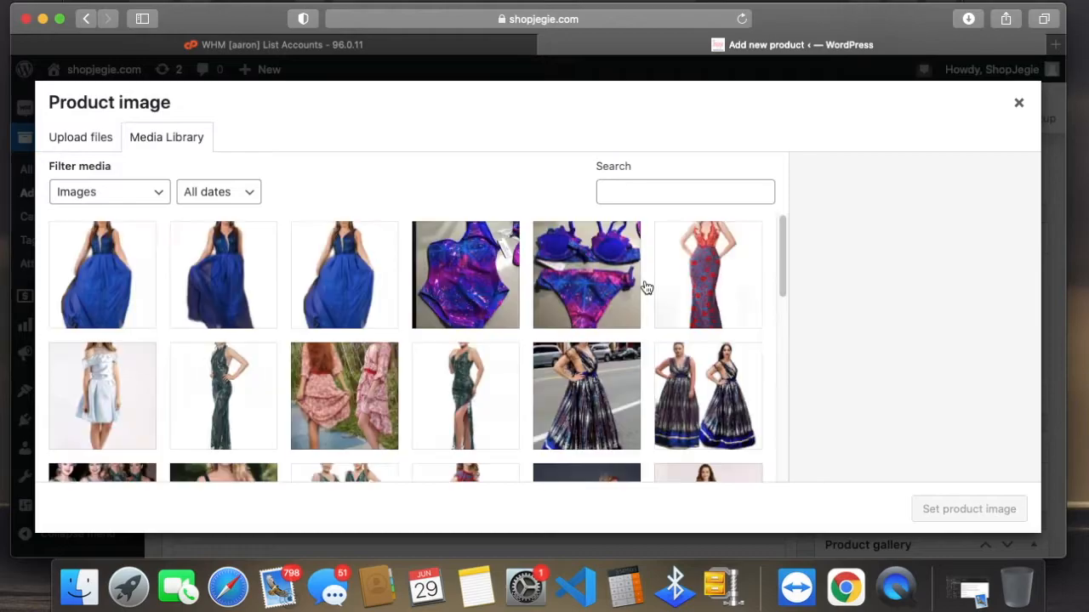
{"action": "left_click", "coordinate": [123, 283]}
{"action": "left_click", "coordinate": [942, 512]}
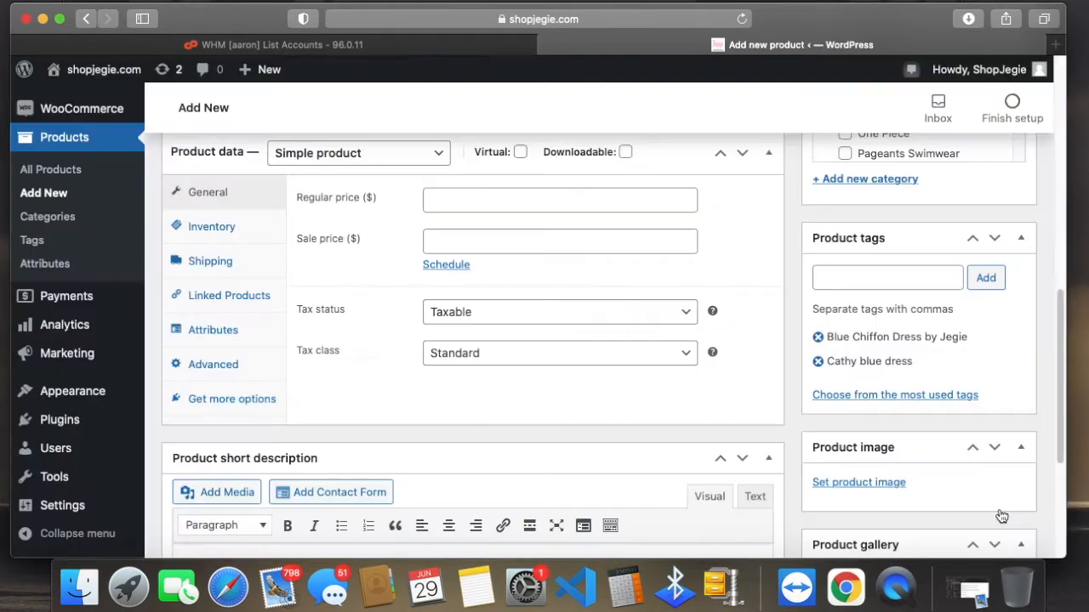
Step: Add the blue dress photo image0-20-scaled.jpeg from the Media Library to the product gallery
{"action": "scroll", "coordinate": [977, 492], "scroll_direction": "down", "scroll_amount": 3}
{"action": "scroll", "coordinate": [977, 491], "scroll_direction": "down", "scroll_amount": 5}
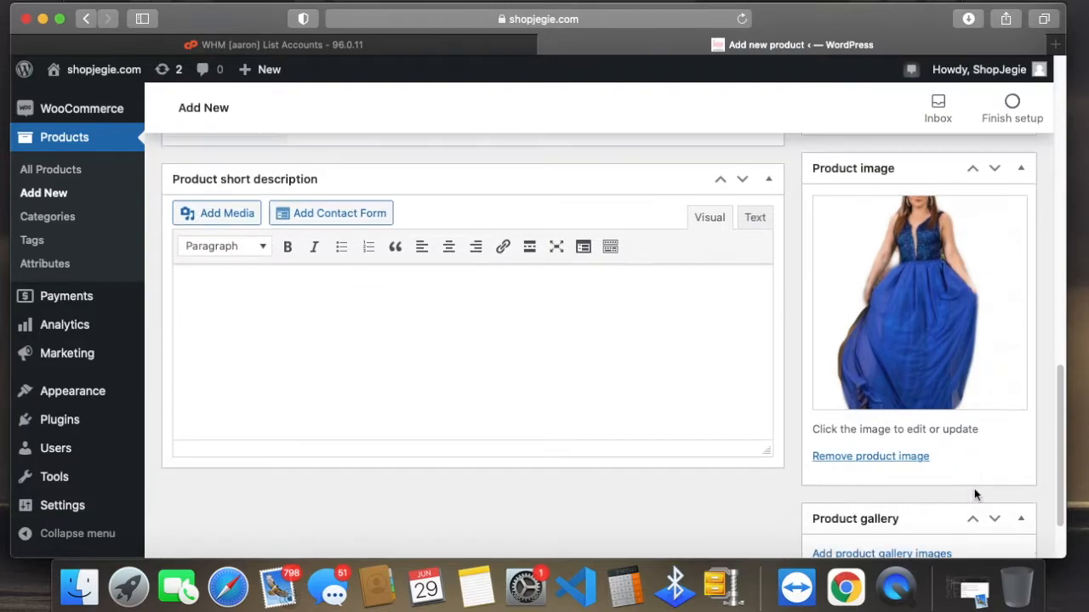
{"action": "left_click", "coordinate": [876, 466]}
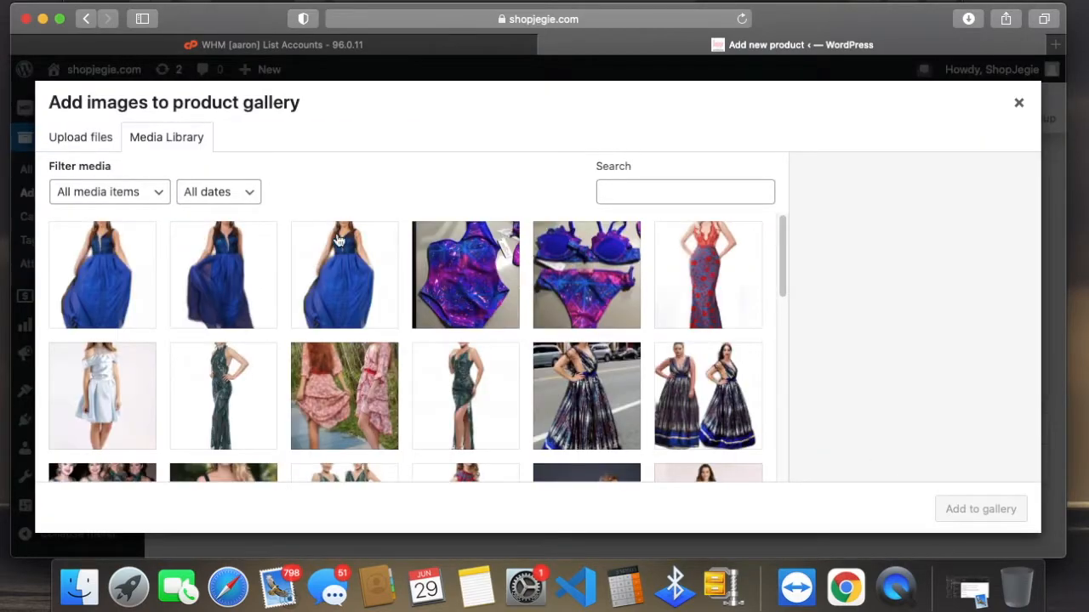
{"action": "left_click", "coordinate": [336, 269]}
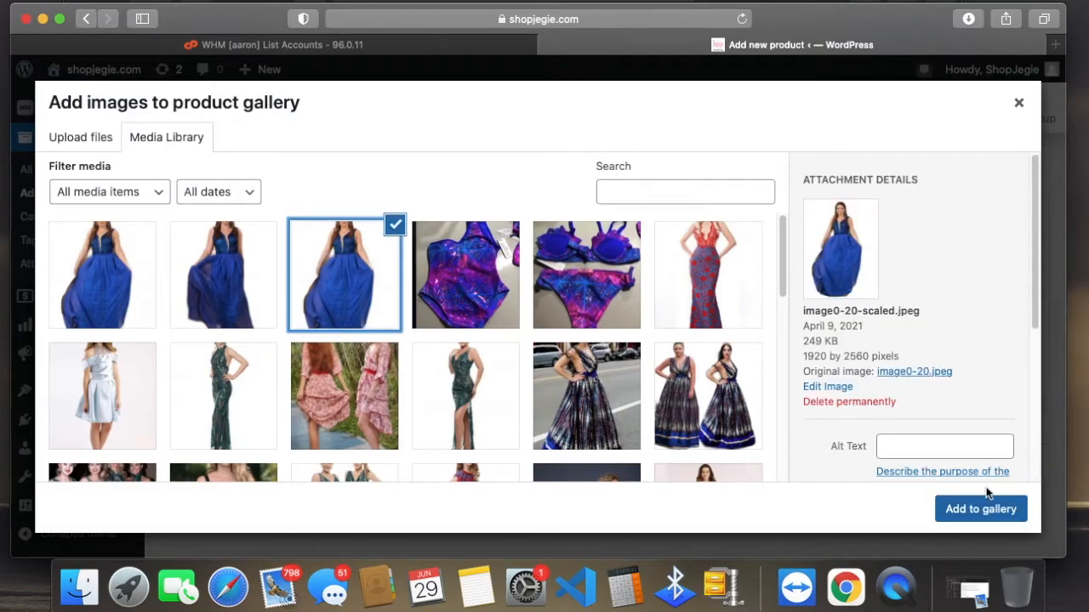
{"action": "left_click", "coordinate": [987, 514]}
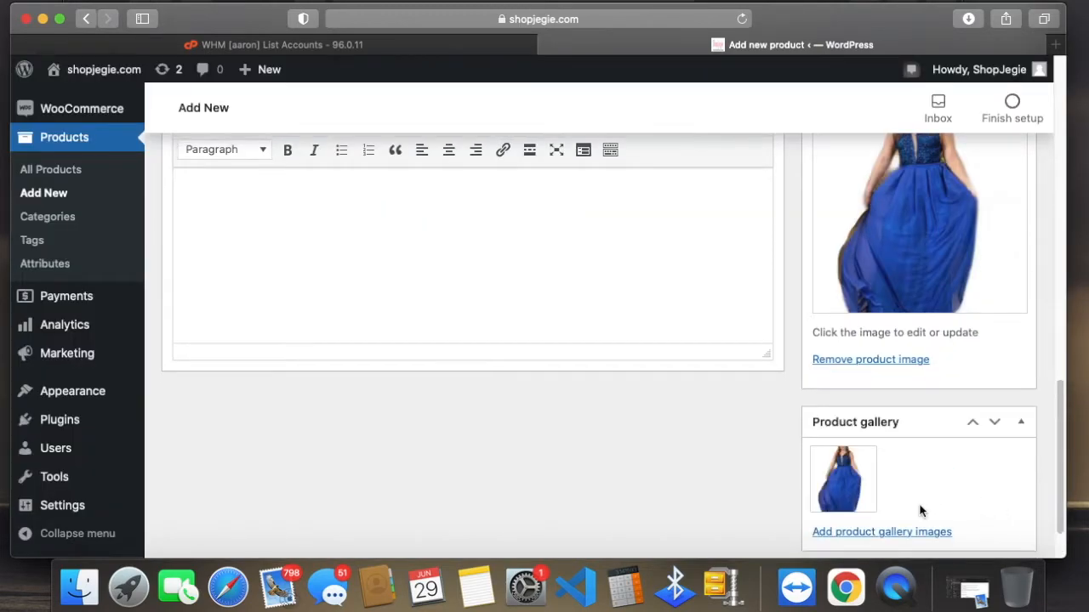
Step: Review the new product's categories, tags, product data and product image
{"action": "scroll", "coordinate": [553, 468], "scroll_direction": "up", "scroll_amount": 10}
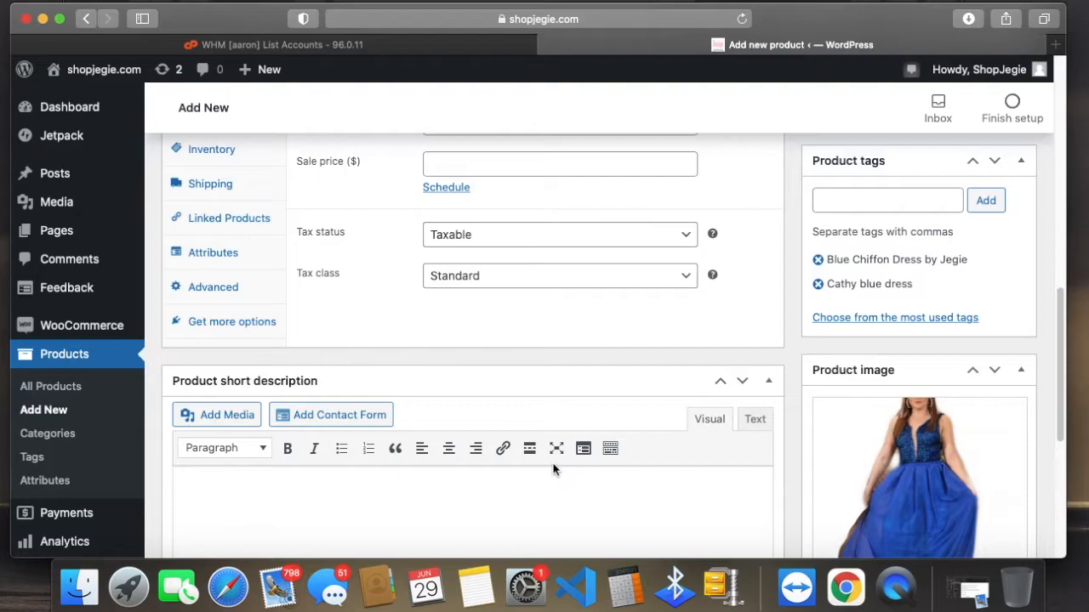
{"action": "scroll", "coordinate": [986, 447], "scroll_direction": "down", "scroll_amount": 4}
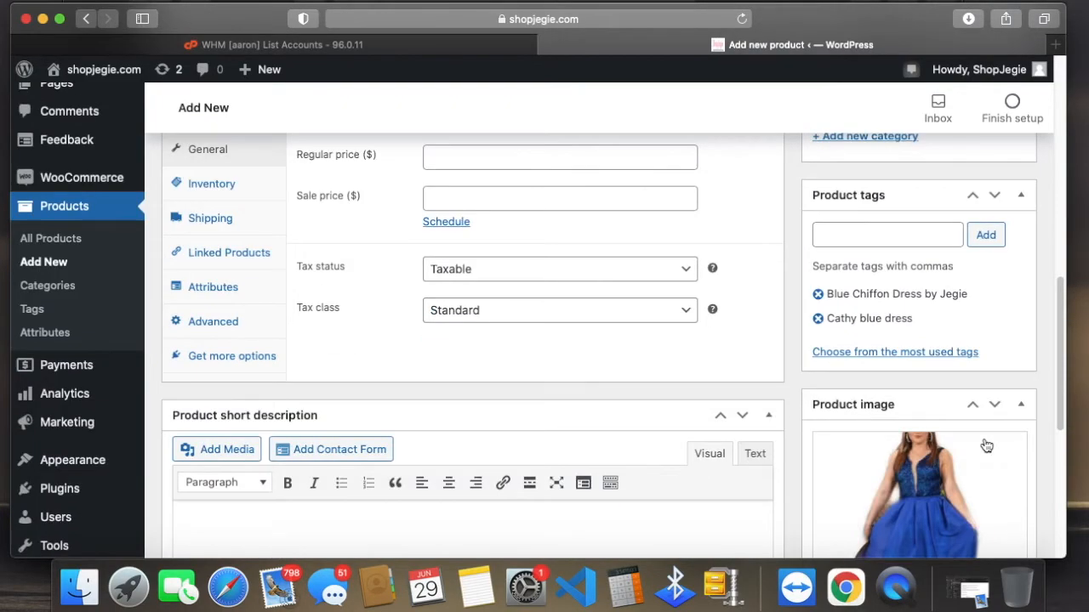
{"action": "scroll", "coordinate": [1009, 289], "scroll_direction": "up", "scroll_amount": 6}
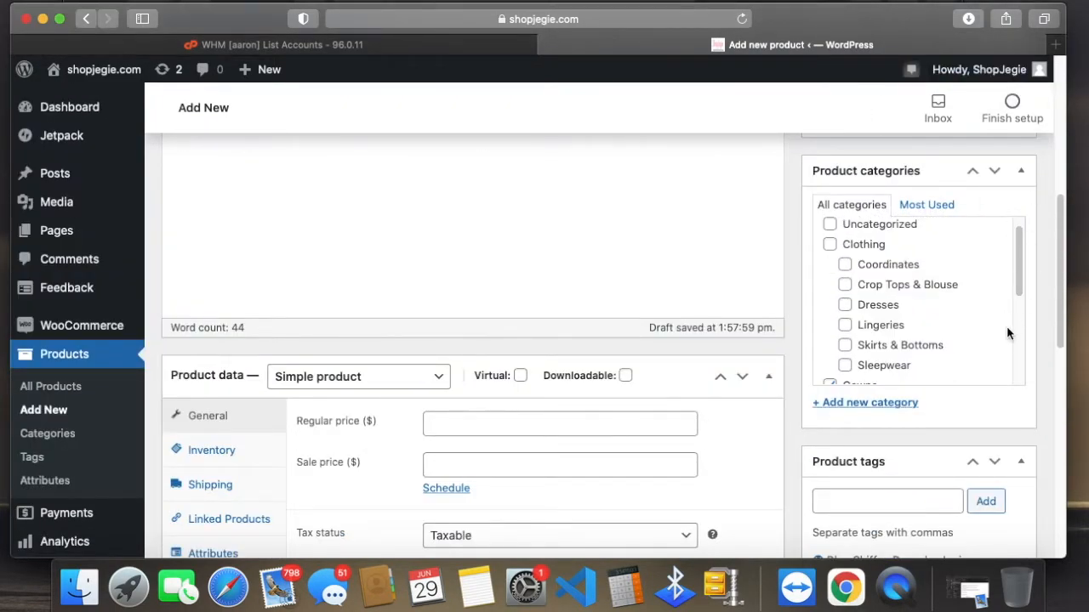
{"action": "scroll", "coordinate": [1006, 331], "scroll_direction": "down", "scroll_amount": 5}
{"action": "scroll", "coordinate": [905, 441], "scroll_direction": "down", "scroll_amount": 8}
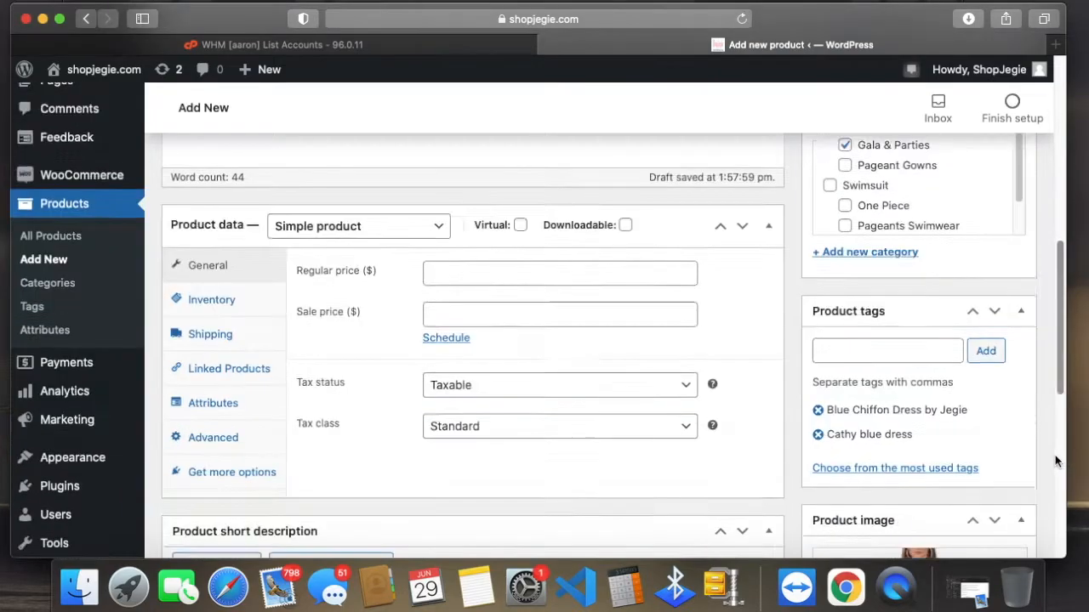
{"action": "scroll", "coordinate": [991, 442], "scroll_direction": "down", "scroll_amount": 4}
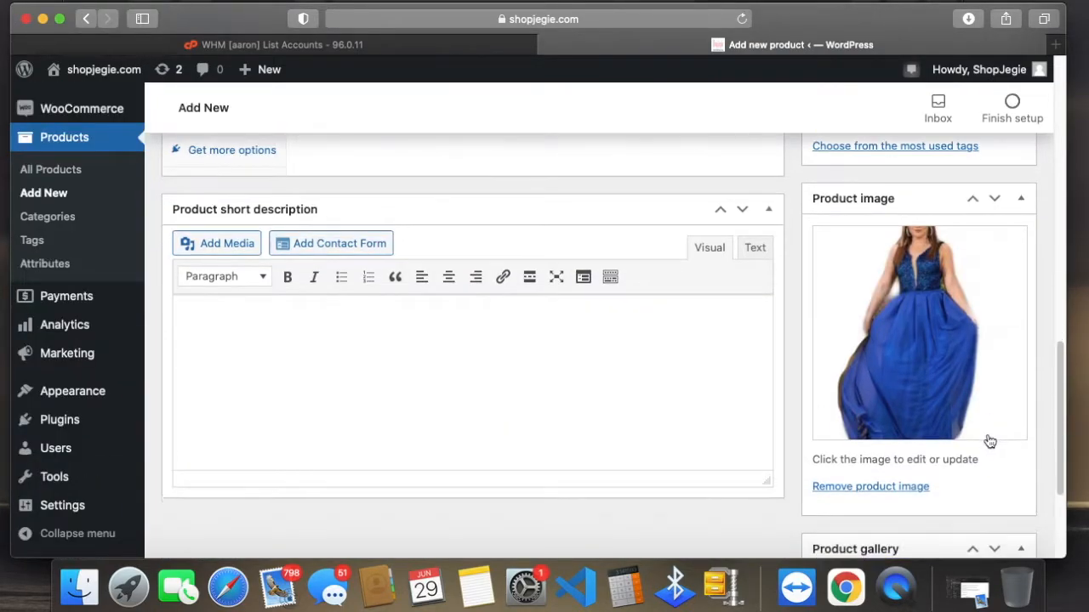
Step: Check the available product types in the new product's product data
{"action": "scroll", "coordinate": [748, 405], "scroll_direction": "up", "scroll_amount": 10}
{"action": "scroll", "coordinate": [747, 405], "scroll_direction": "up", "scroll_amount": 3}
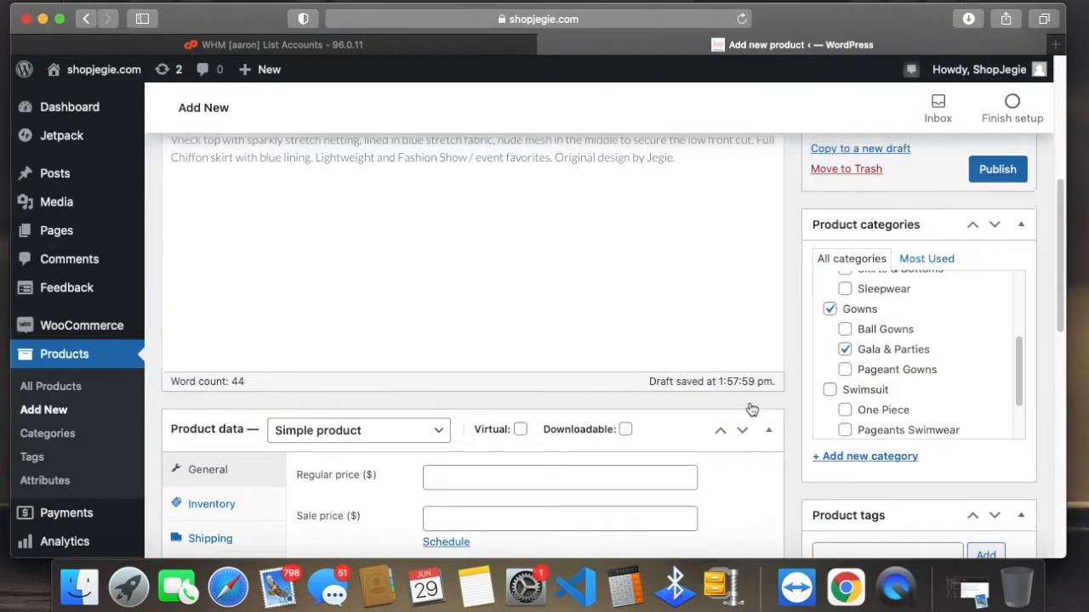
{"action": "scroll", "coordinate": [784, 417], "scroll_direction": "down", "scroll_amount": 2}
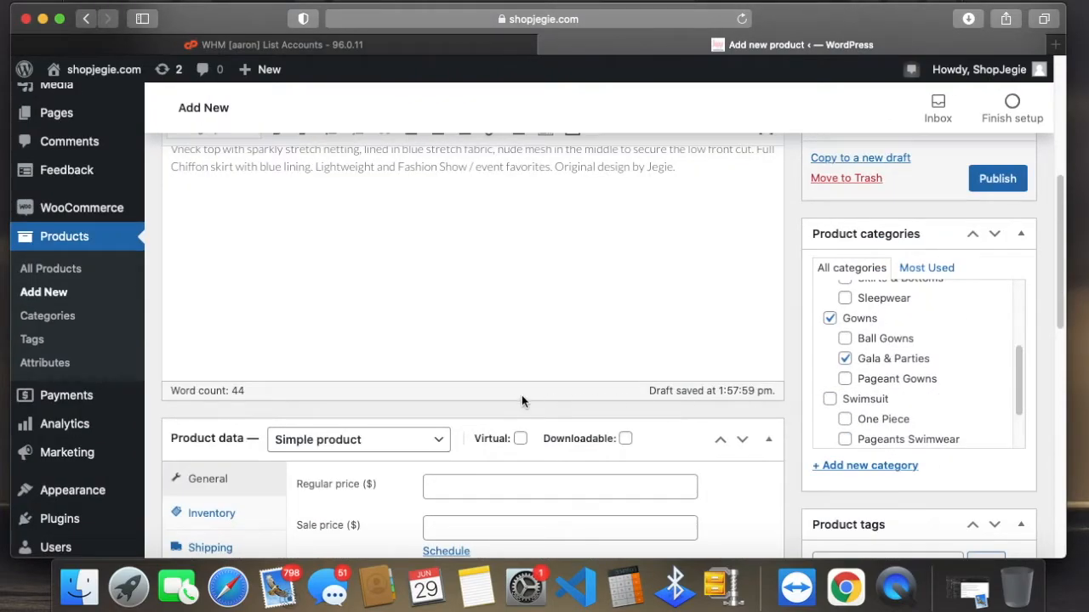
{"action": "scroll", "coordinate": [531, 395], "scroll_direction": "down", "scroll_amount": 2}
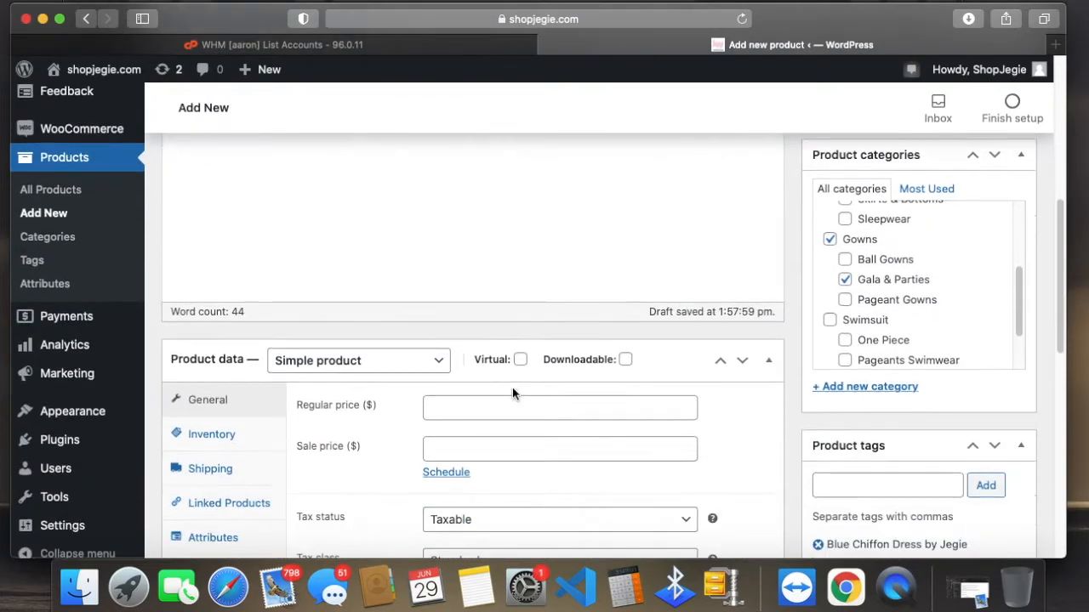
{"action": "left_click", "coordinate": [400, 366]}
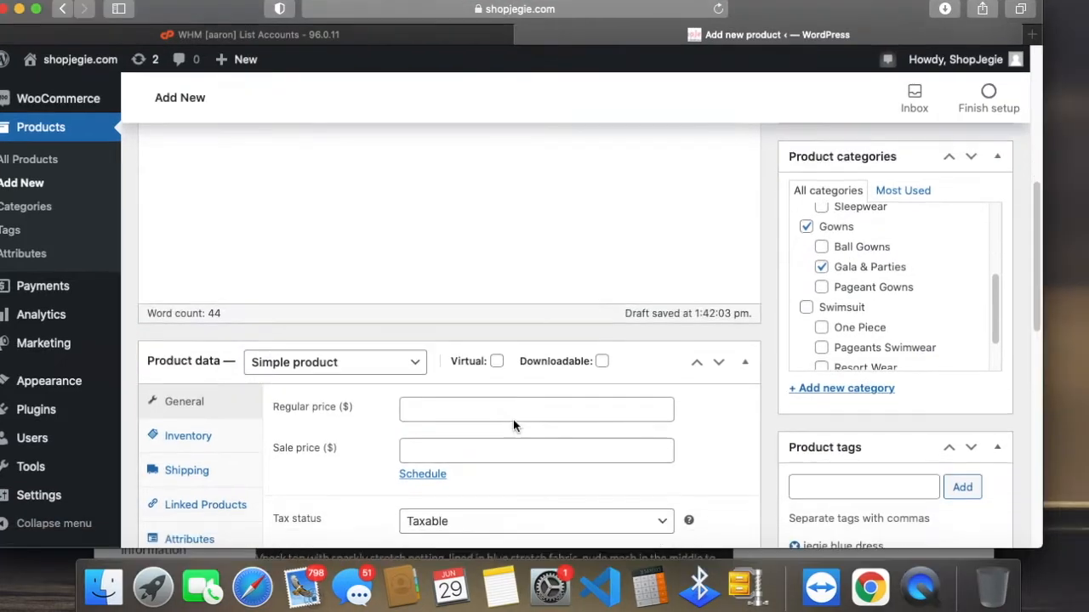
Step: View the published Cathy Blue Long Party Chiffon Dress page on the storefront, then return to the new product form
{"action": "scroll", "coordinate": [513, 420], "scroll_direction": "down", "scroll_amount": 4}
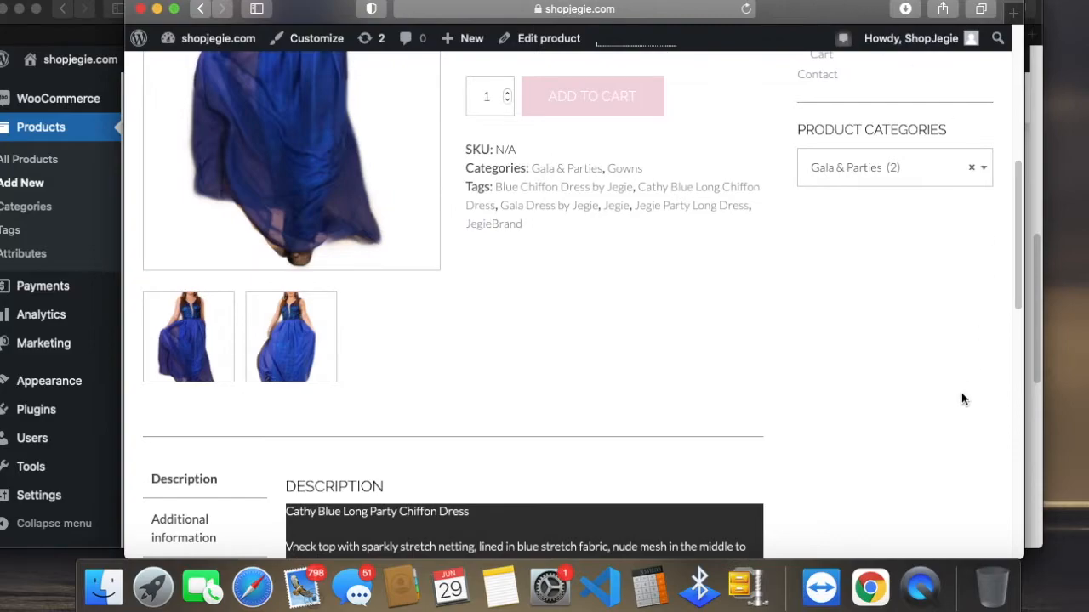
{"action": "scroll", "coordinate": [961, 392], "scroll_direction": "up", "scroll_amount": 5}
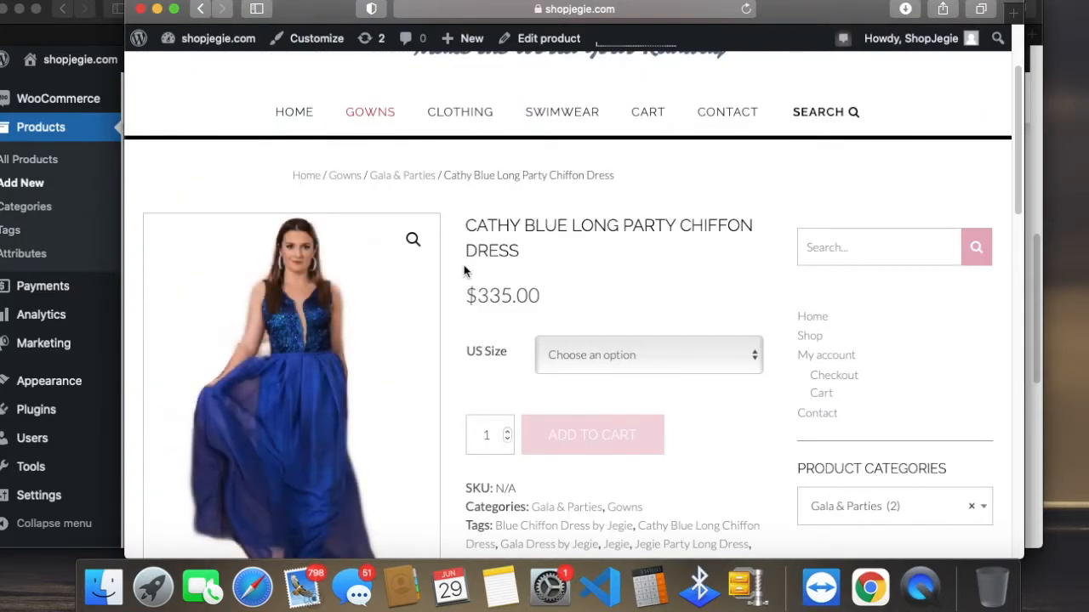
{"action": "left_click_drag", "start_coordinate": [806, 7], "coordinate": [850, 7]}
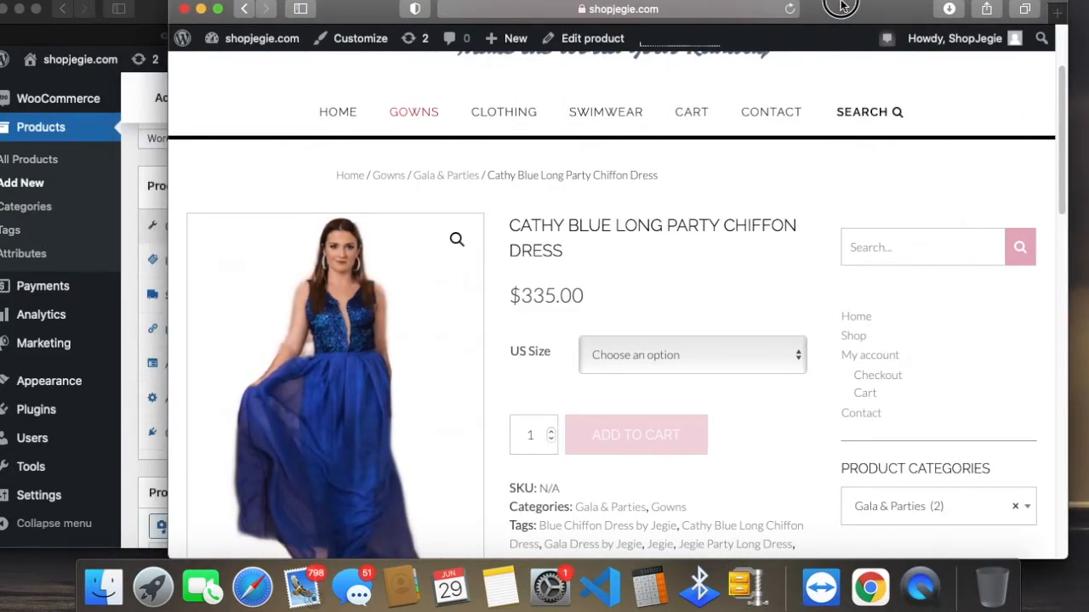
{"action": "left_click", "coordinate": [123, 433]}
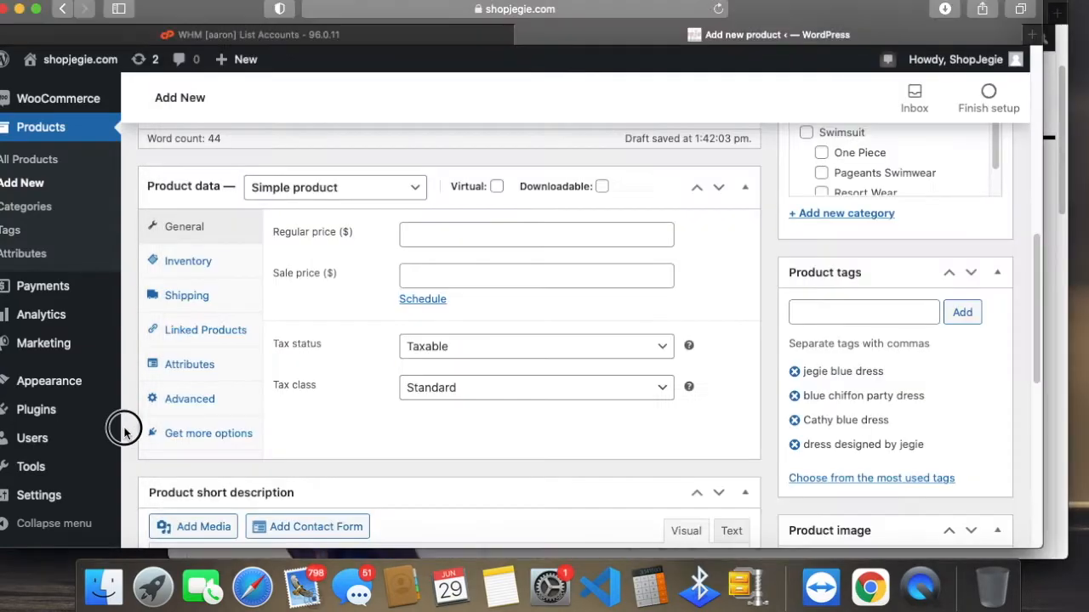
Step: Set the product type to External/Affiliate product and examine its product URL and button text fields
{"action": "left_click", "coordinate": [342, 190]}
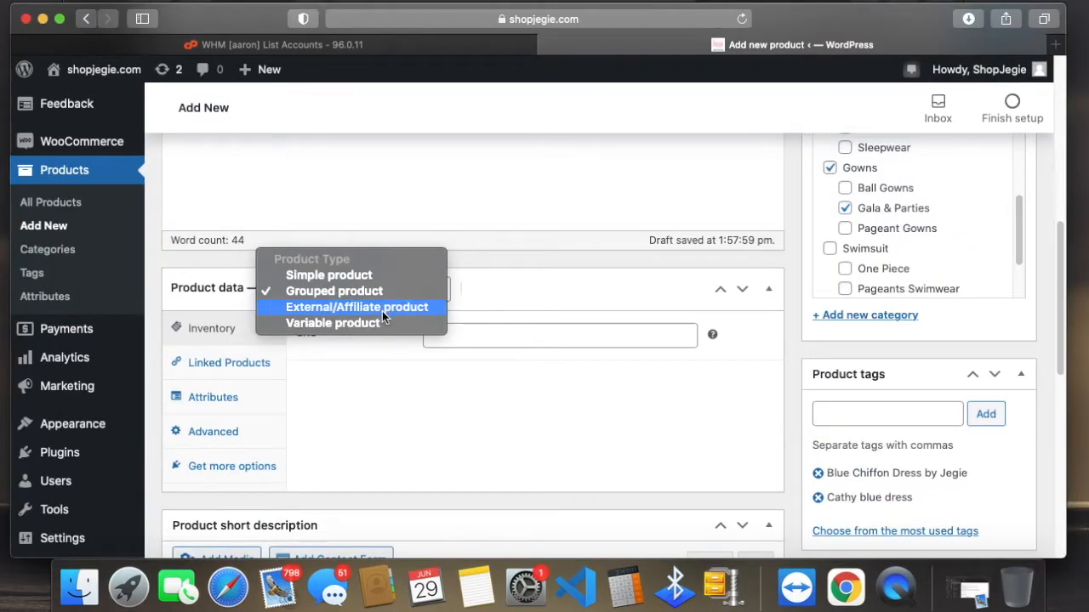
{"action": "left_click", "coordinate": [382, 307]}
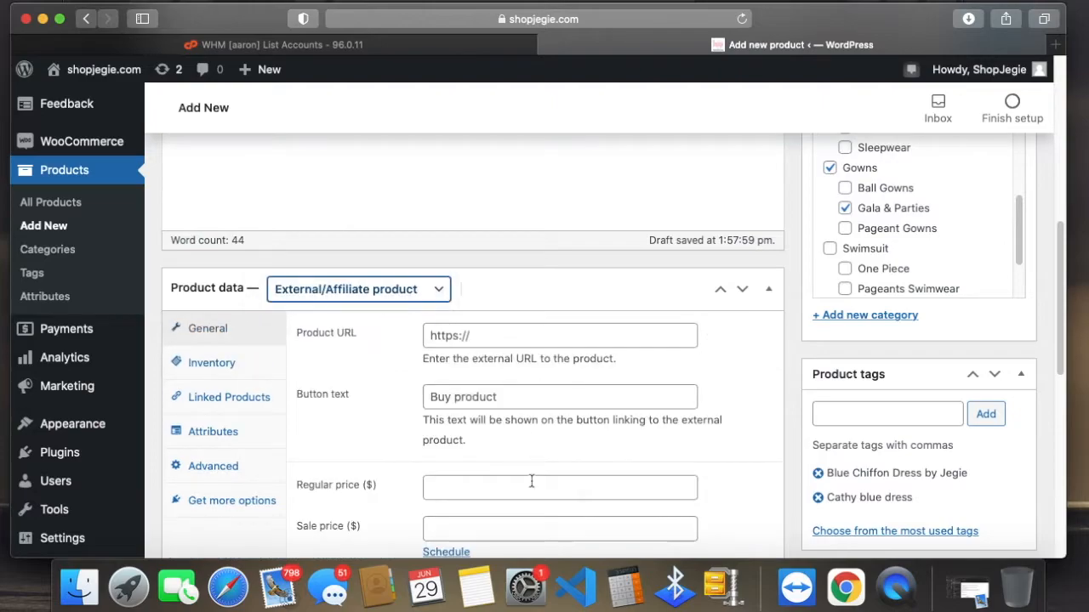
{"action": "scroll", "coordinate": [531, 489], "scroll_direction": "down", "scroll_amount": 1}
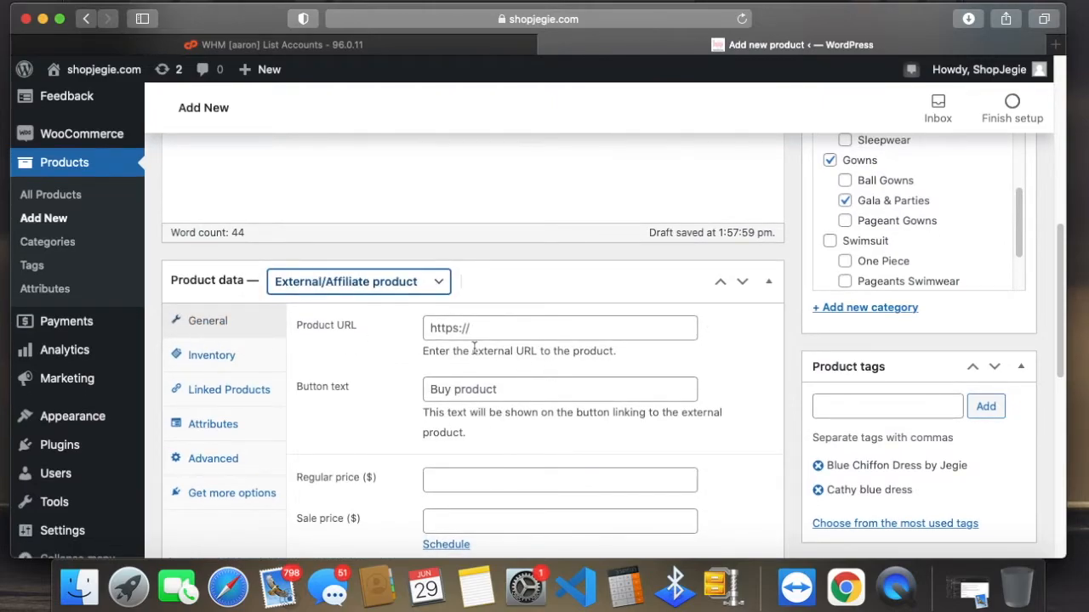
{"action": "left_click", "coordinate": [511, 328]}
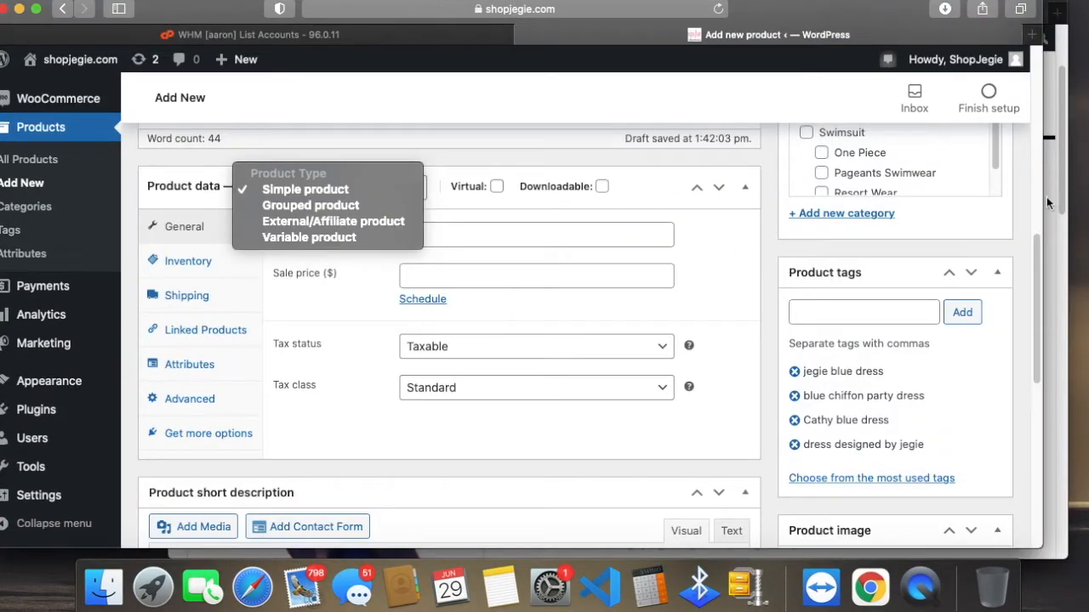
Step: Open datatrendsco.com in a new tab of the storefront browser window
{"action": "left_click", "coordinate": [1047, 199]}
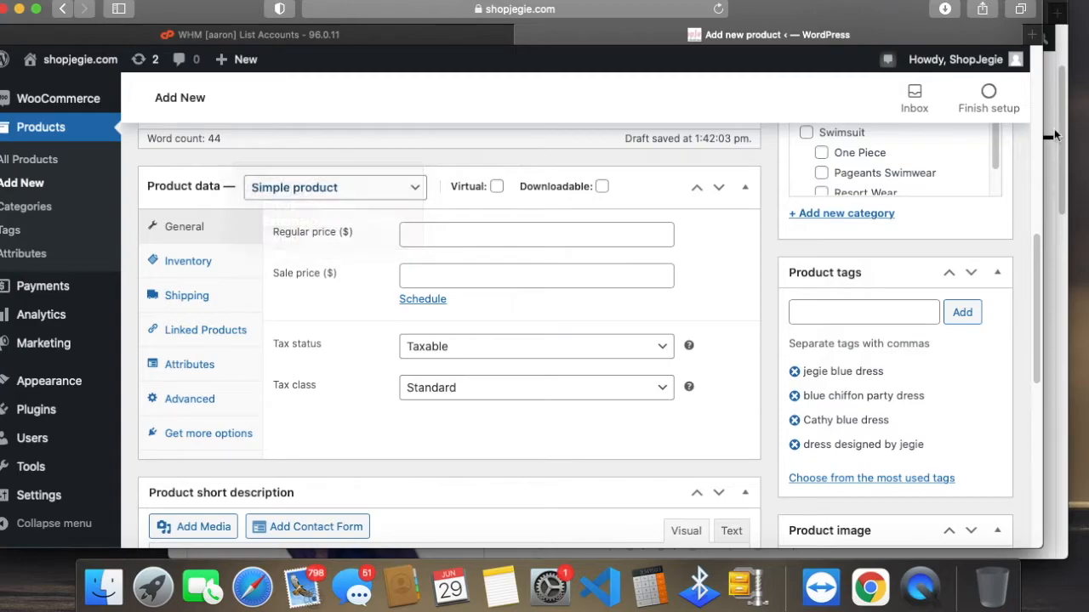
{"action": "left_click", "coordinate": [1057, 17]}
{"action": "left_click", "coordinate": [1057, 16]}
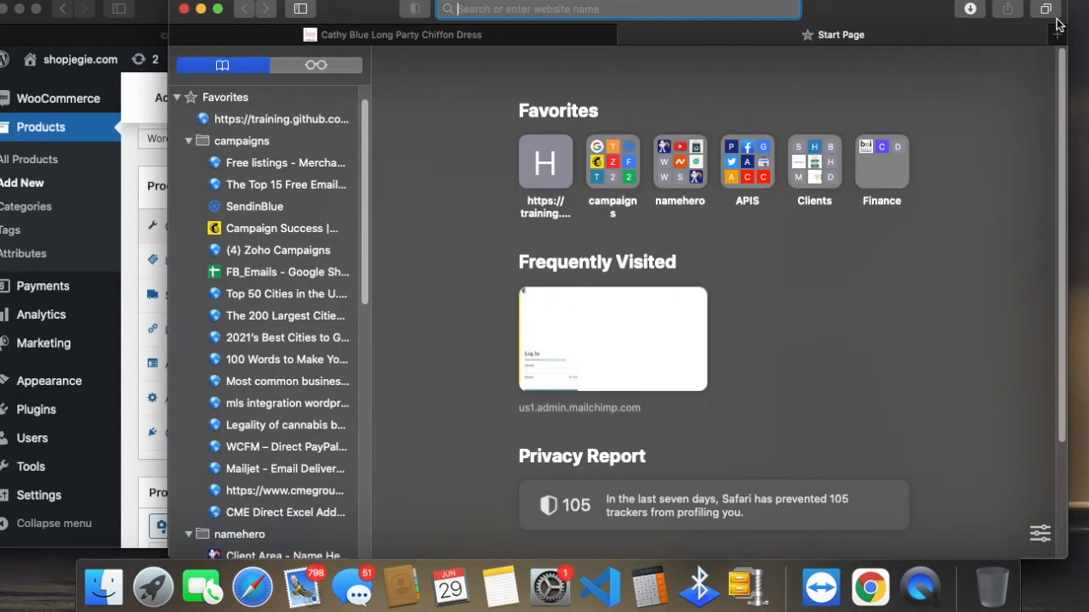
{"action": "type", "text": "datatrendsco.com"}
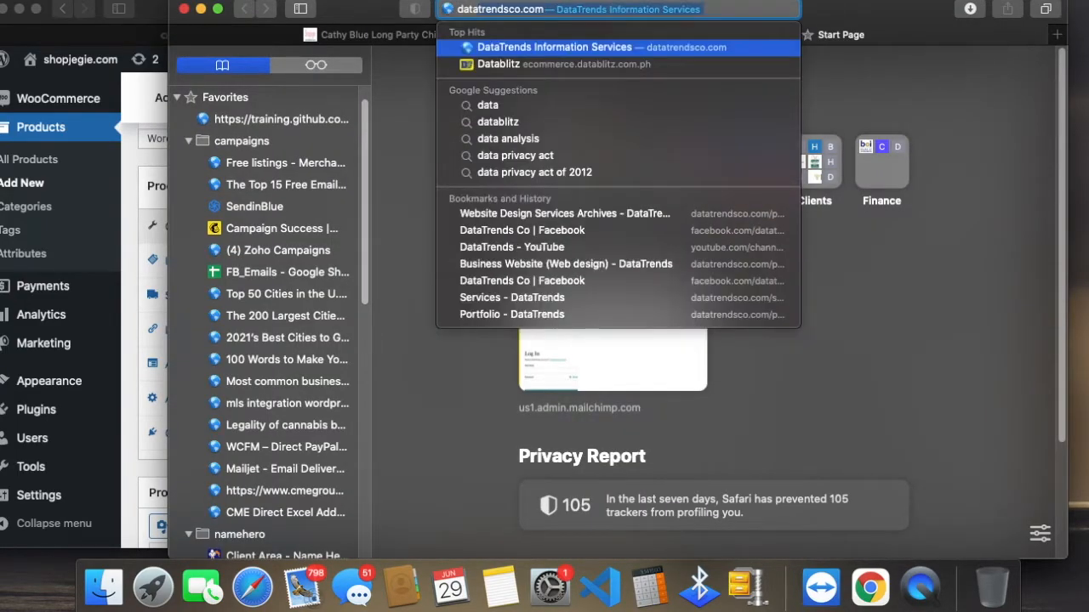
{"action": "key", "text": "Return"}
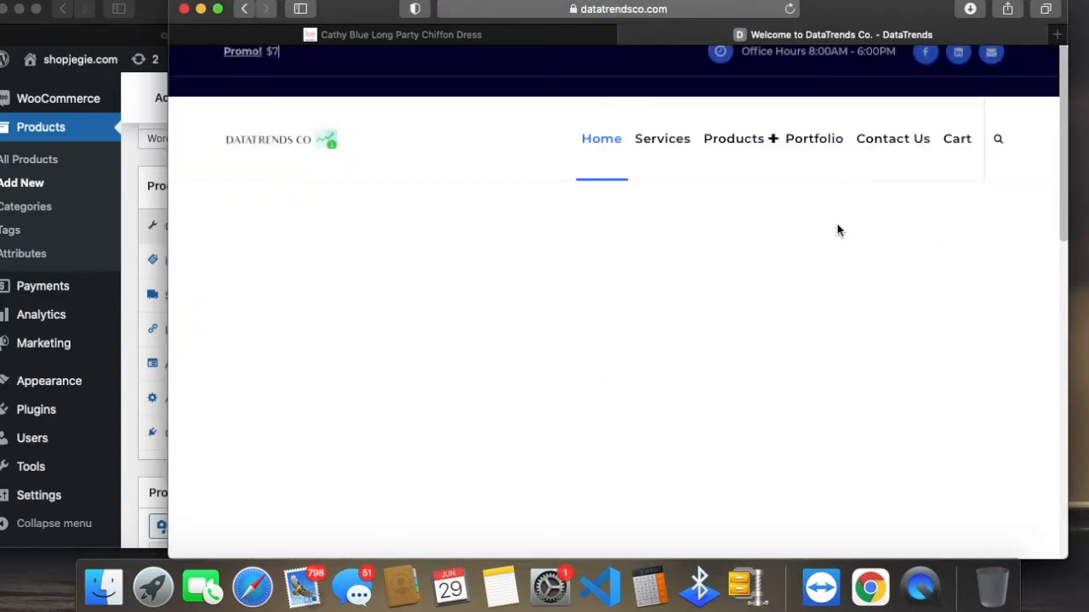
Step: Open the Web Hosting product category on the DataTrends site and look over its listed products
{"action": "mouse_move", "coordinate": [759, 142]}
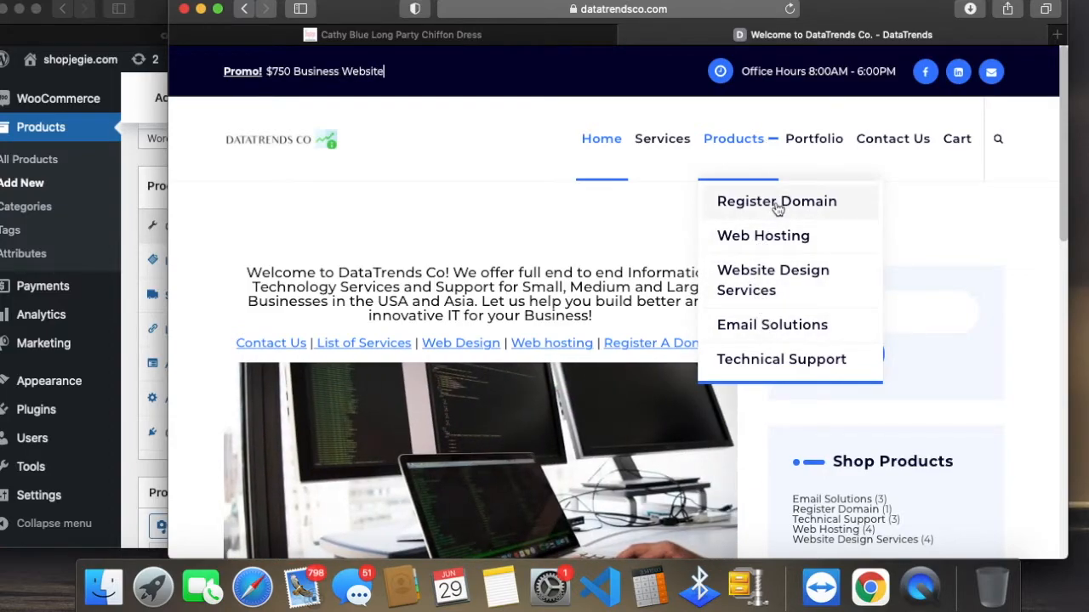
{"action": "left_click", "coordinate": [763, 244]}
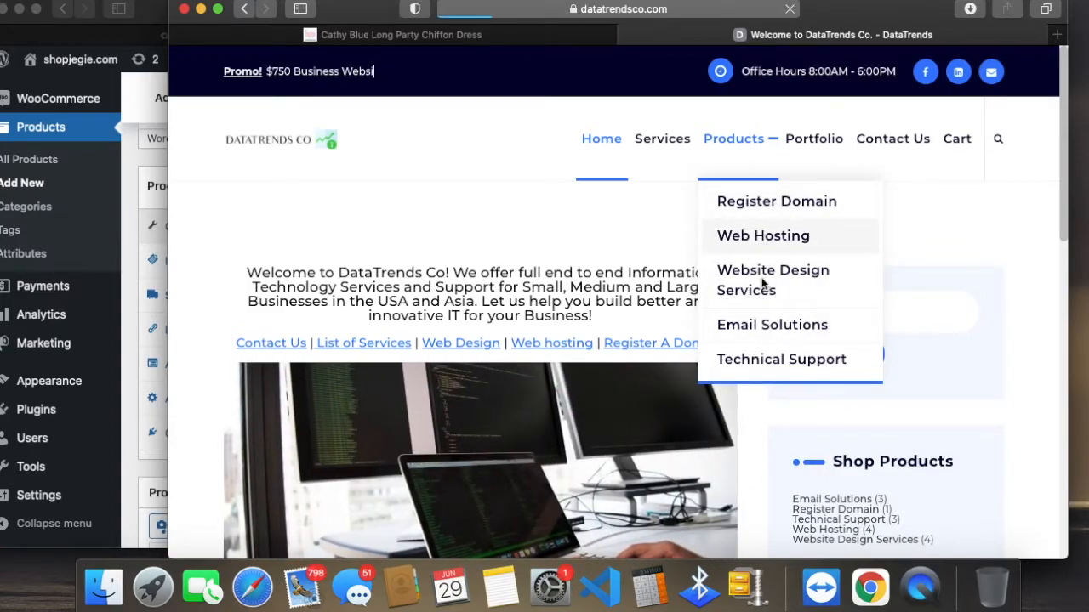
{"action": "scroll", "coordinate": [744, 299], "scroll_direction": "down", "scroll_amount": 8}
{"action": "scroll", "coordinate": [743, 303], "scroll_direction": "up", "scroll_amount": 4}
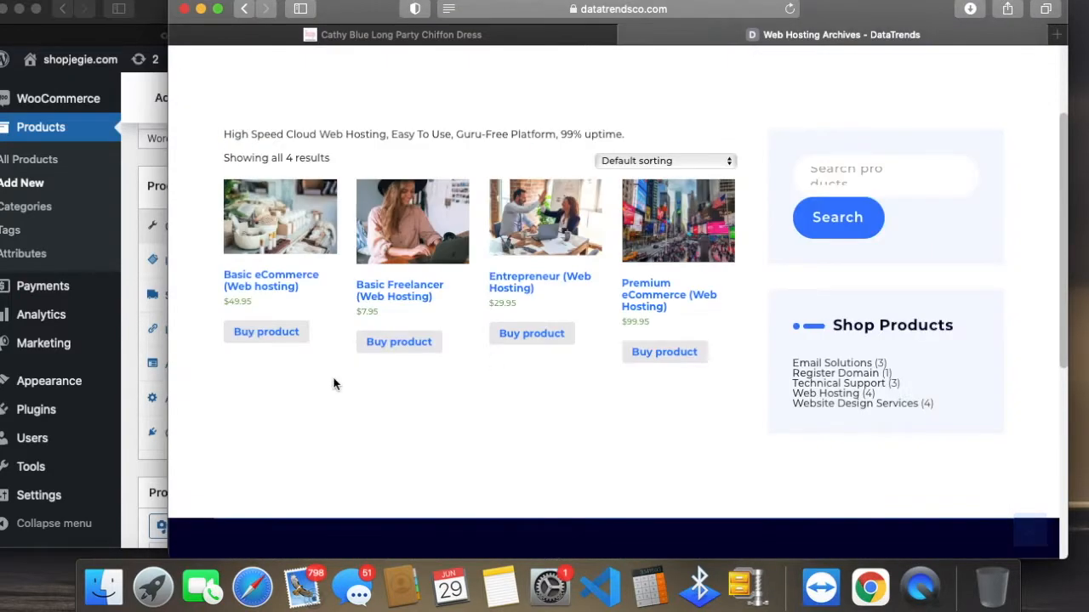
{"action": "scroll", "coordinate": [269, 383], "scroll_direction": "up", "scroll_amount": 1}
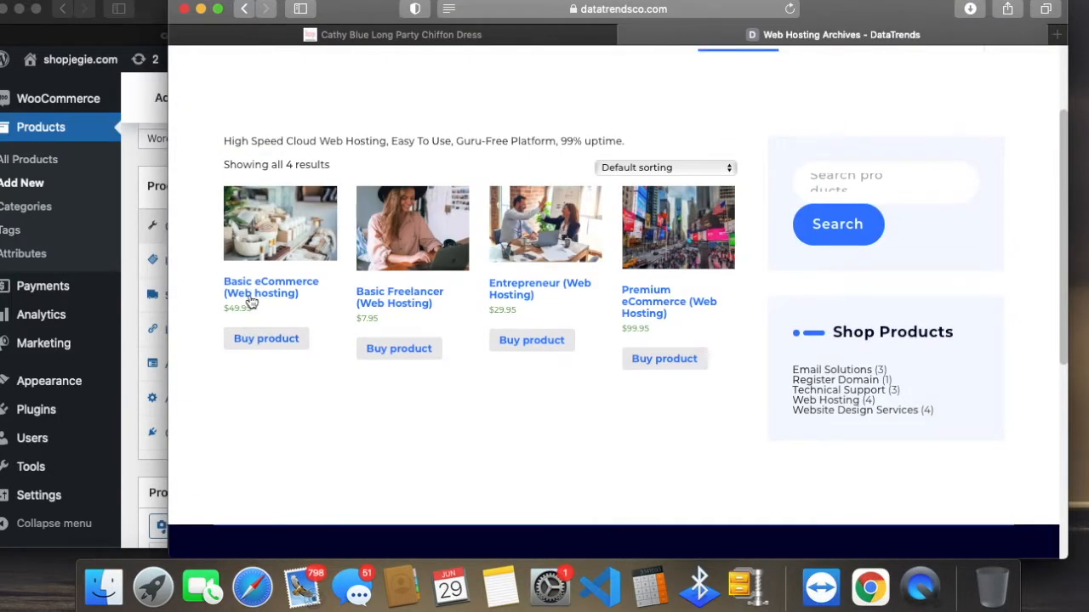
Step: Follow the Basic eCommerce (Web hosting) purchase link and view the external hosting plan page
{"action": "left_click", "coordinate": [272, 349]}
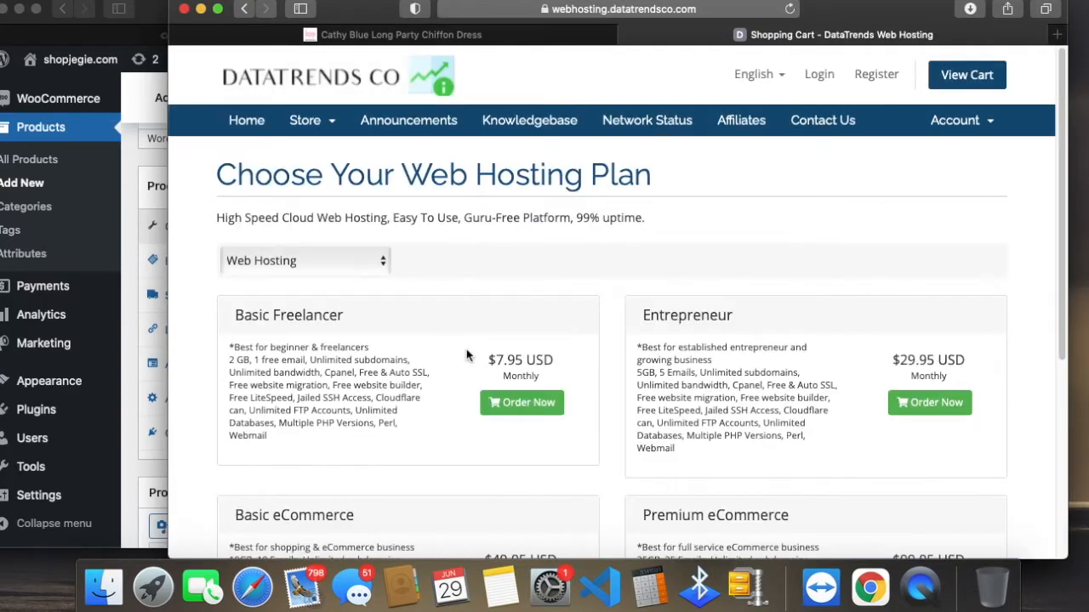
{"action": "left_click", "coordinate": [488, 12]}
{"action": "left_click", "coordinate": [909, 221]}
{"action": "scroll", "coordinate": [699, 486], "scroll_direction": "down", "scroll_amount": 1}
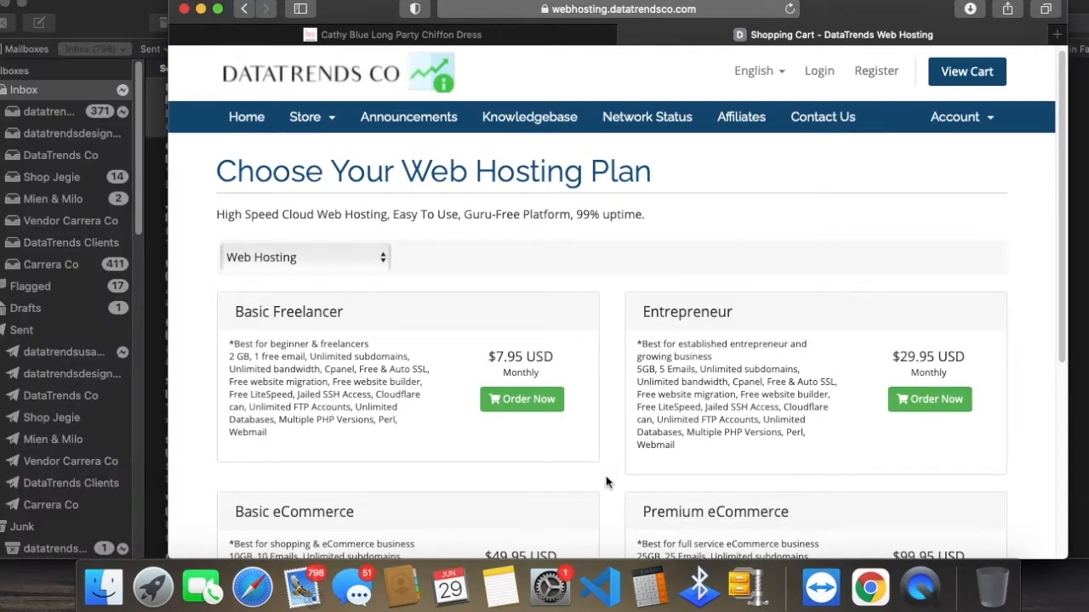
{"action": "left_click", "coordinate": [5, 4]}
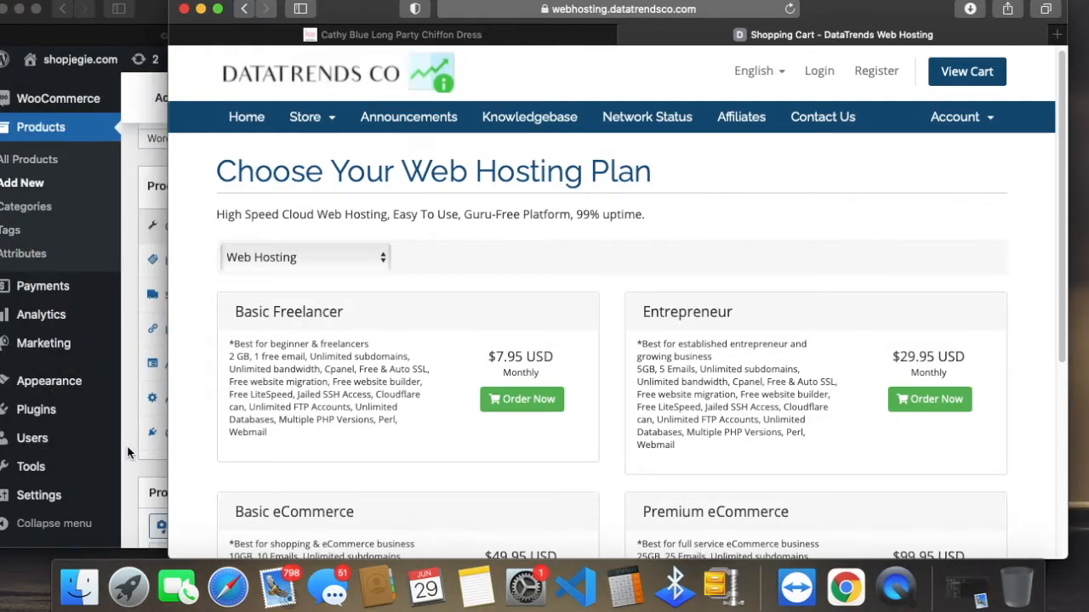
Step: Return to the new product form and set the product type to Variable product
{"action": "left_click", "coordinate": [131, 453]}
{"action": "left_click", "coordinate": [357, 186]}
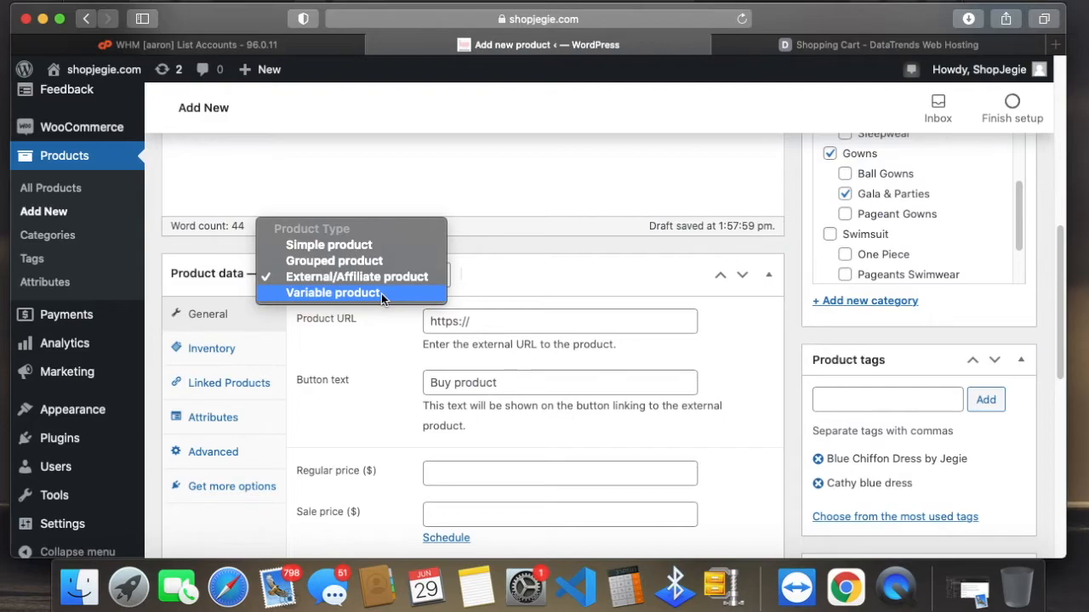
{"action": "left_click", "coordinate": [381, 293]}
{"action": "scroll", "coordinate": [697, 426], "scroll_direction": "down", "scroll_amount": 1}
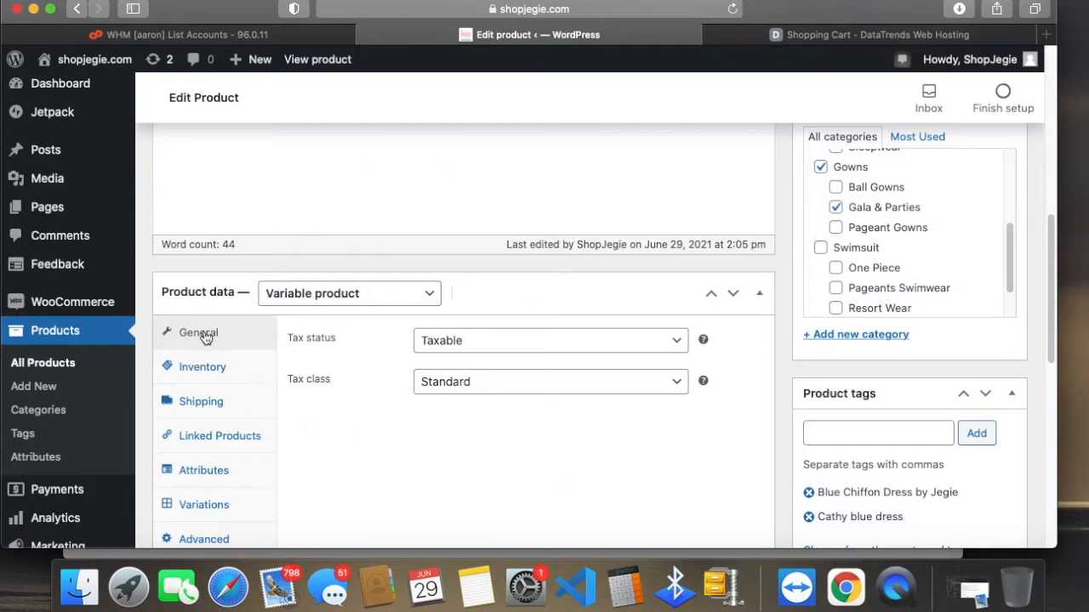
Step: Review the variable product's data sections and its general tax status and tax class settings
{"action": "scroll", "coordinate": [221, 419], "scroll_direction": "down", "scroll_amount": 1}
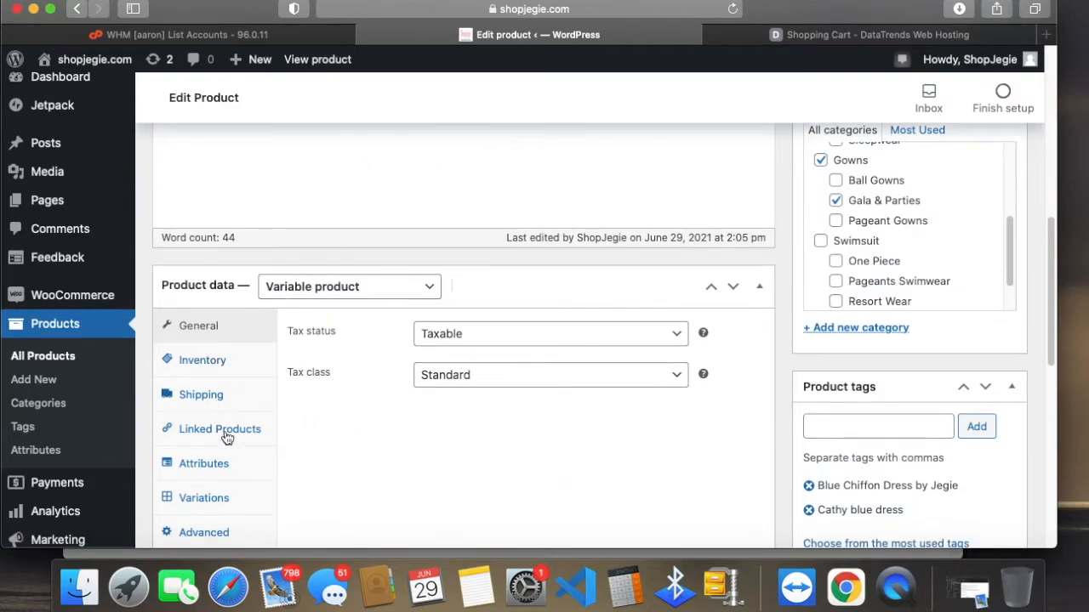
{"action": "scroll", "coordinate": [230, 479], "scroll_direction": "down", "scroll_amount": 1}
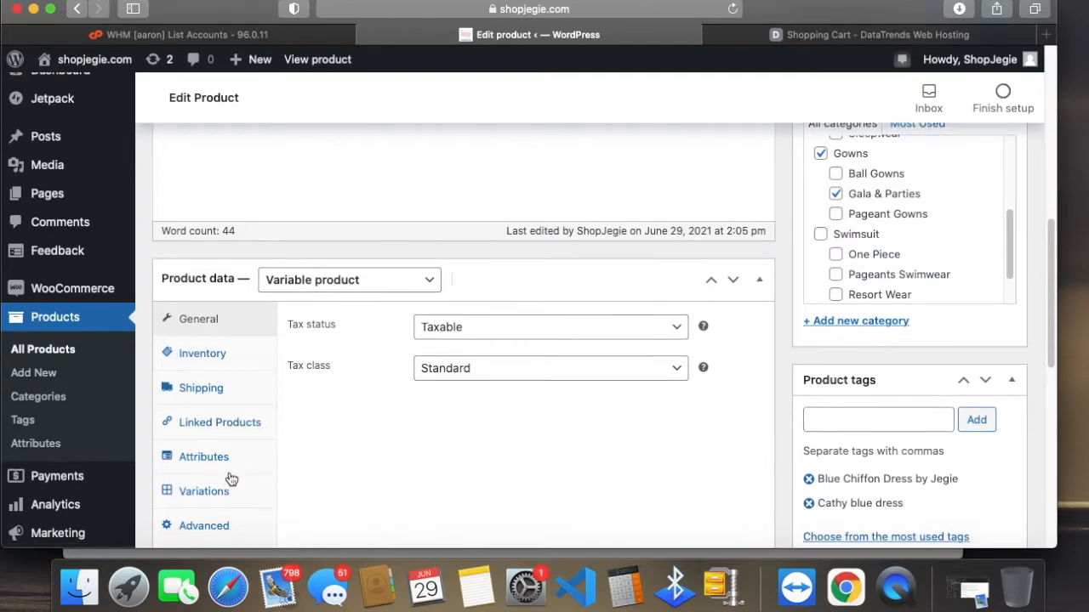
{"action": "scroll", "coordinate": [247, 460], "scroll_direction": "down", "scroll_amount": 3}
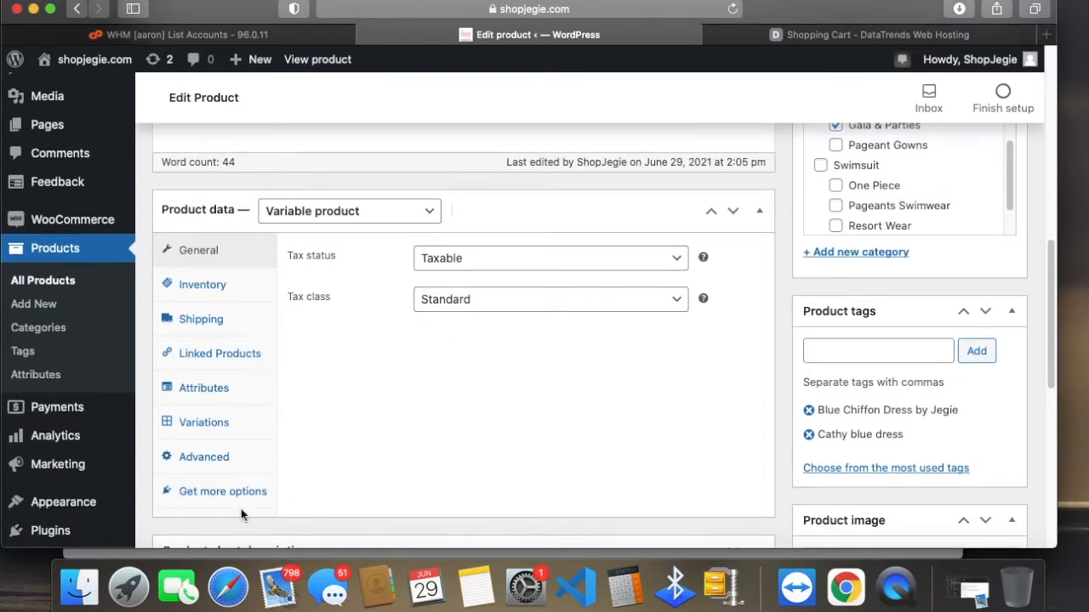
{"action": "scroll", "coordinate": [547, 413], "scroll_direction": "up", "scroll_amount": 1}
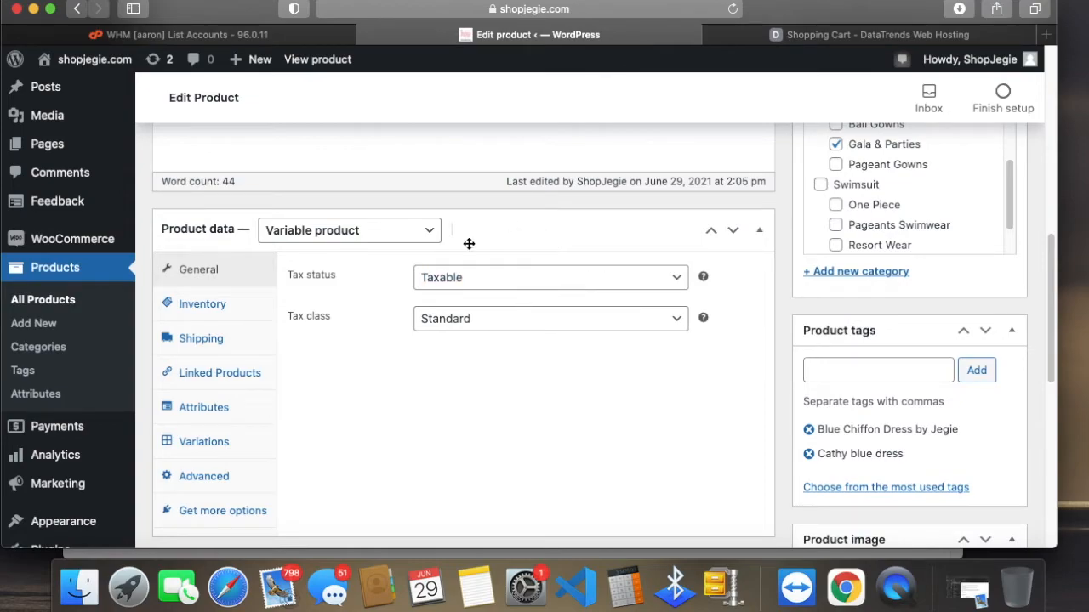
{"action": "left_click", "coordinate": [515, 318]}
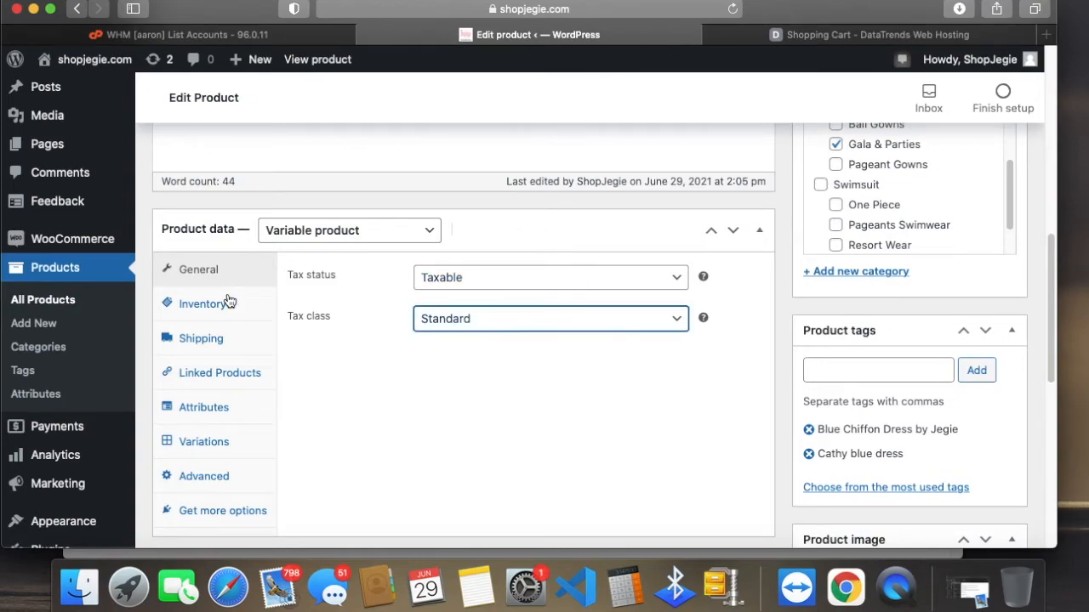
Step: Open the product's inventory settings and examine the SKU, stock management, stock quantity and backorder options
{"action": "left_click", "coordinate": [204, 303]}
{"action": "scroll", "coordinate": [397, 247], "scroll_direction": "down", "scroll_amount": 1}
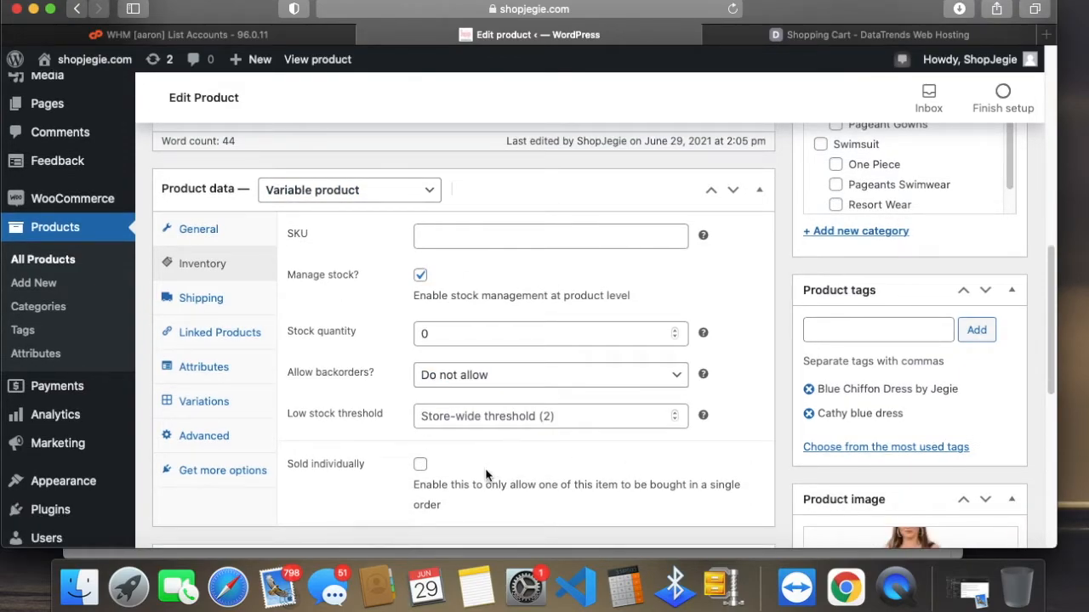
{"action": "left_click", "coordinate": [486, 235]}
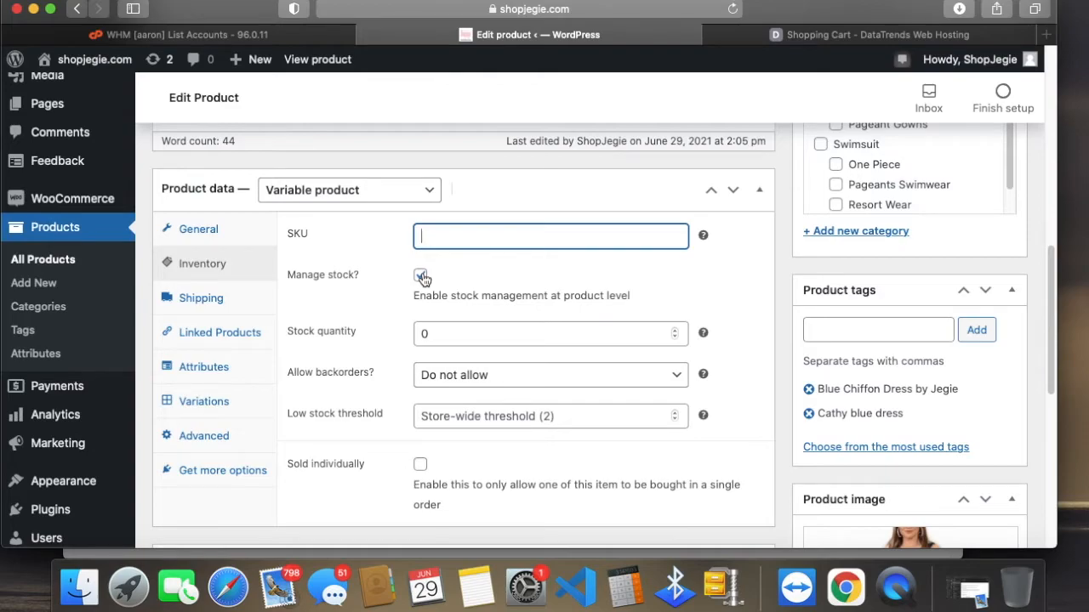
{"action": "double_click", "coordinate": [437, 331]}
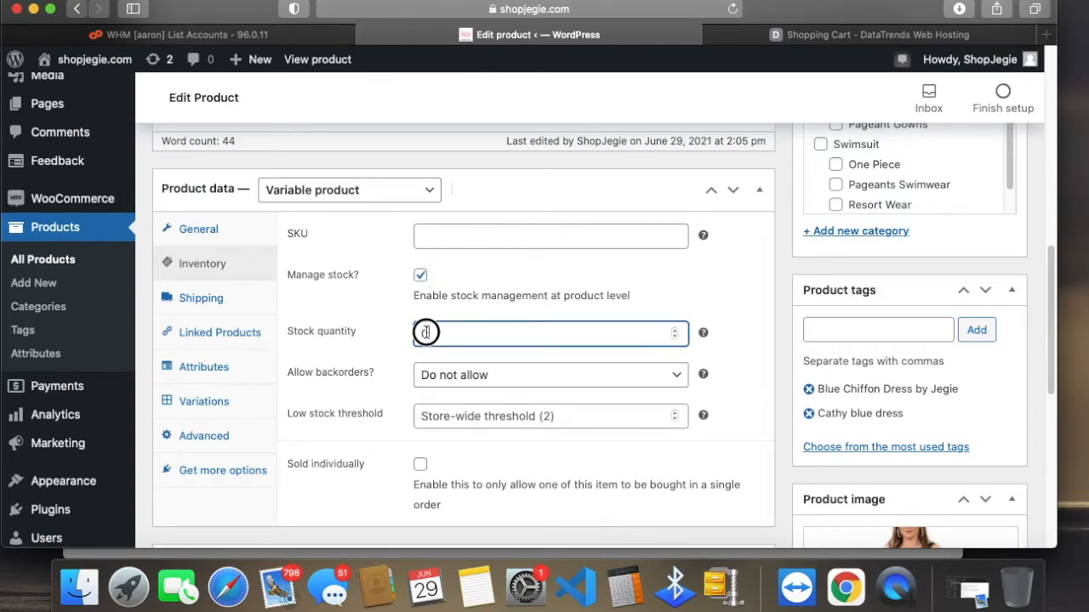
{"action": "left_click", "coordinate": [620, 294]}
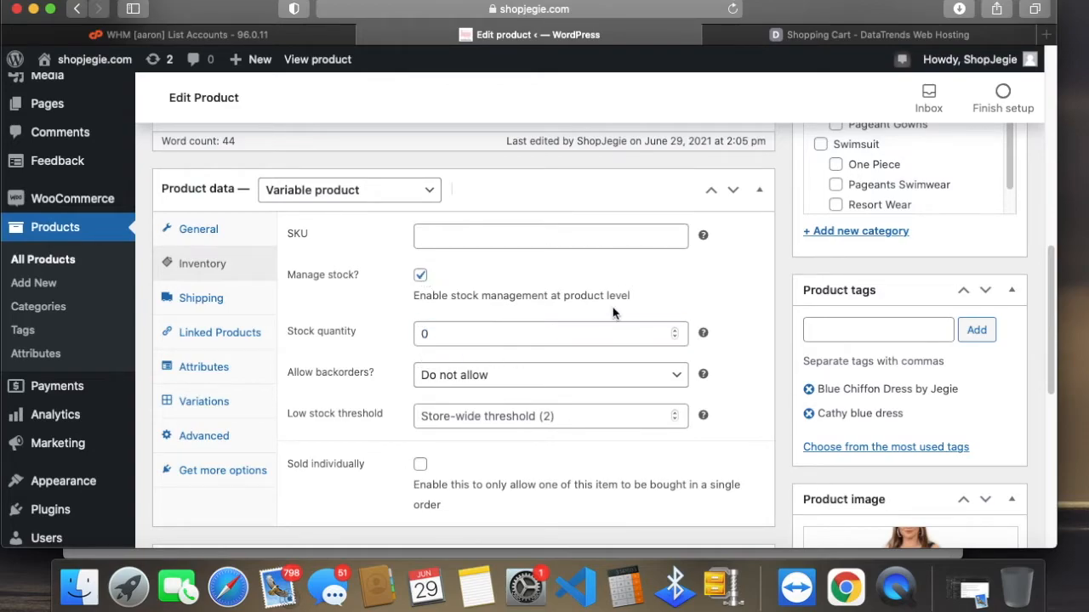
{"action": "left_click", "coordinate": [560, 374]}
{"action": "left_click", "coordinate": [721, 284]}
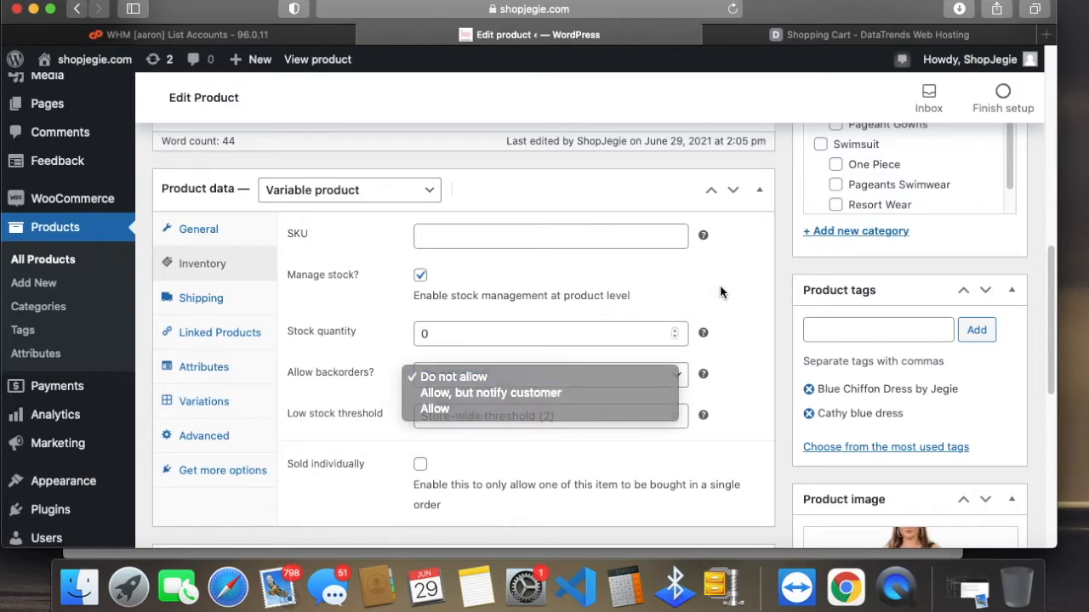
Step: Review the low stock threshold and sold individually options in the product's inventory settings
{"action": "left_click", "coordinate": [579, 412]}
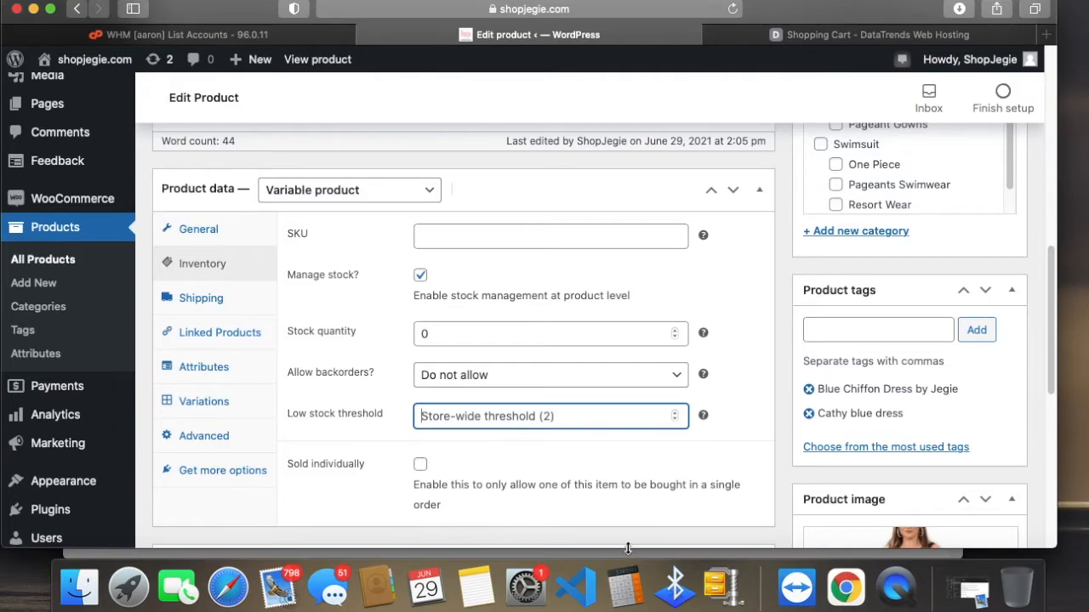
{"action": "scroll", "coordinate": [532, 491], "scroll_direction": "down", "scroll_amount": 1}
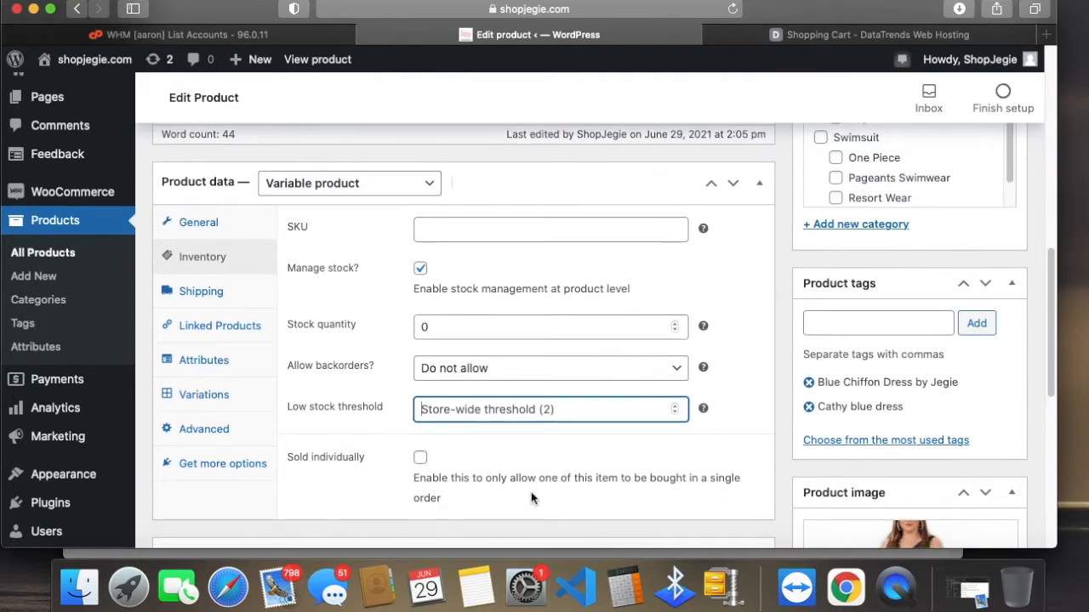
{"action": "scroll", "coordinate": [523, 497], "scroll_direction": "down", "scroll_amount": 2}
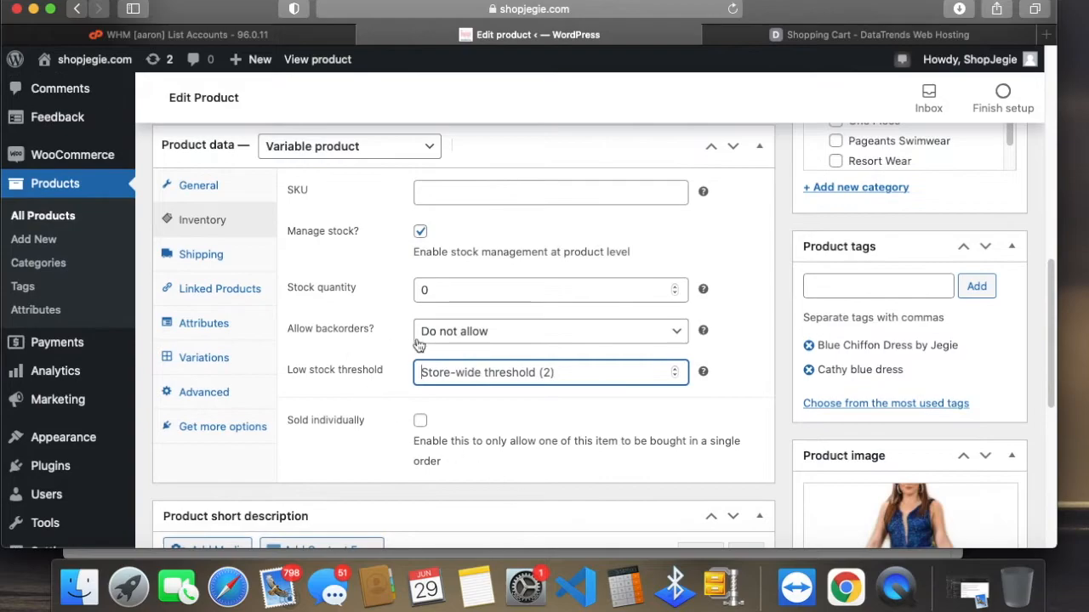
Step: Open the product's shipping settings and examine the weight, dimensions and shipping class options
{"action": "left_click", "coordinate": [227, 246]}
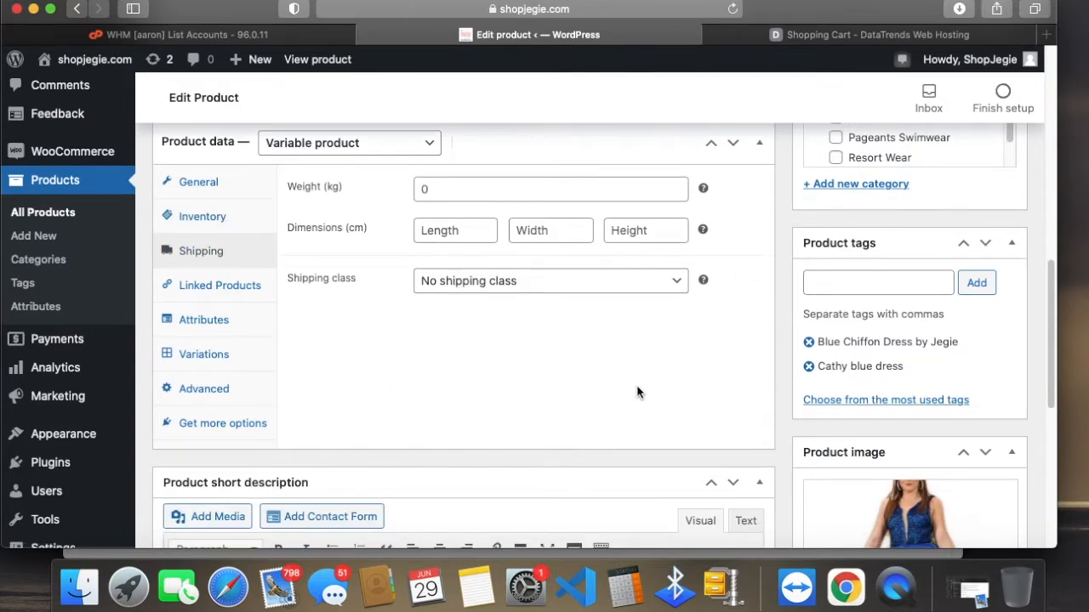
{"action": "scroll", "coordinate": [629, 374], "scroll_direction": "up", "scroll_amount": 2}
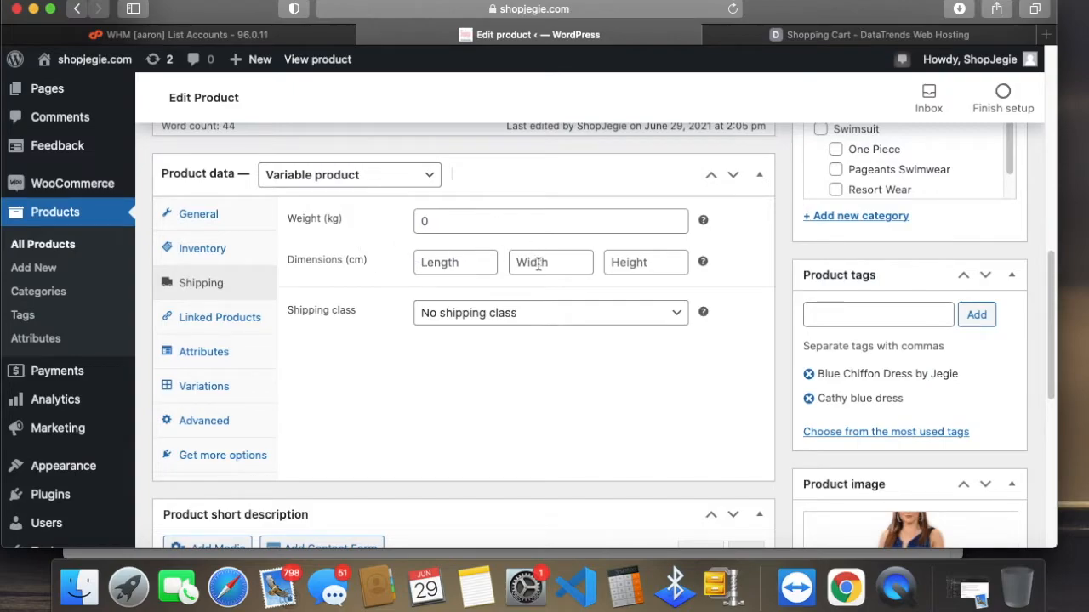
{"action": "left_click", "coordinate": [528, 318]}
{"action": "left_click", "coordinate": [532, 313]}
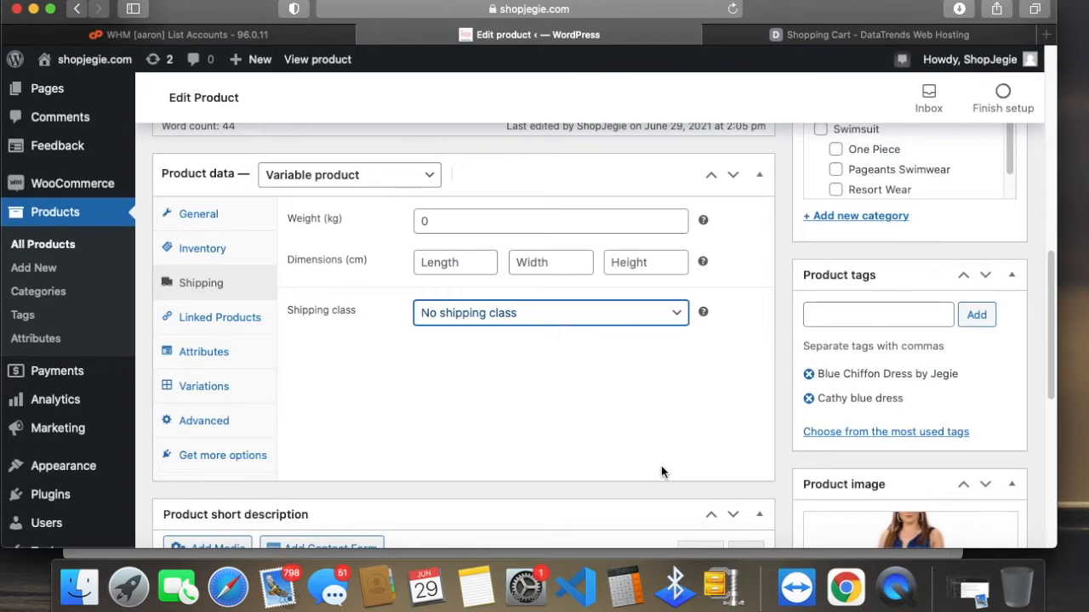
Step: Open the linked products settings and search the upsells for "jegie" without choosing a product
{"action": "left_click", "coordinate": [214, 314]}
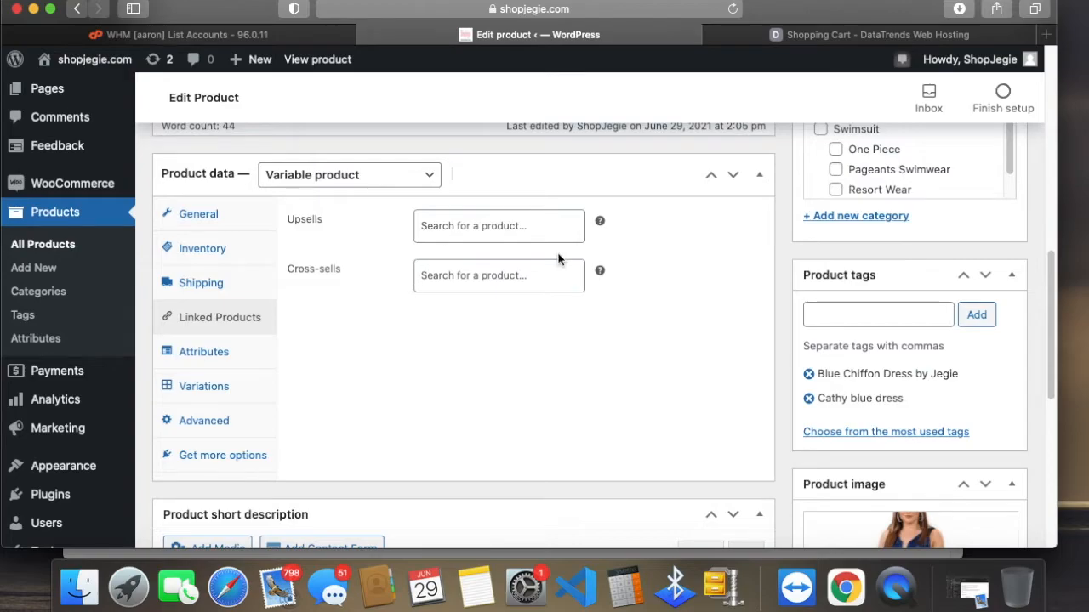
{"action": "scroll", "coordinate": [910, 529], "scroll_direction": "down", "scroll_amount": 2}
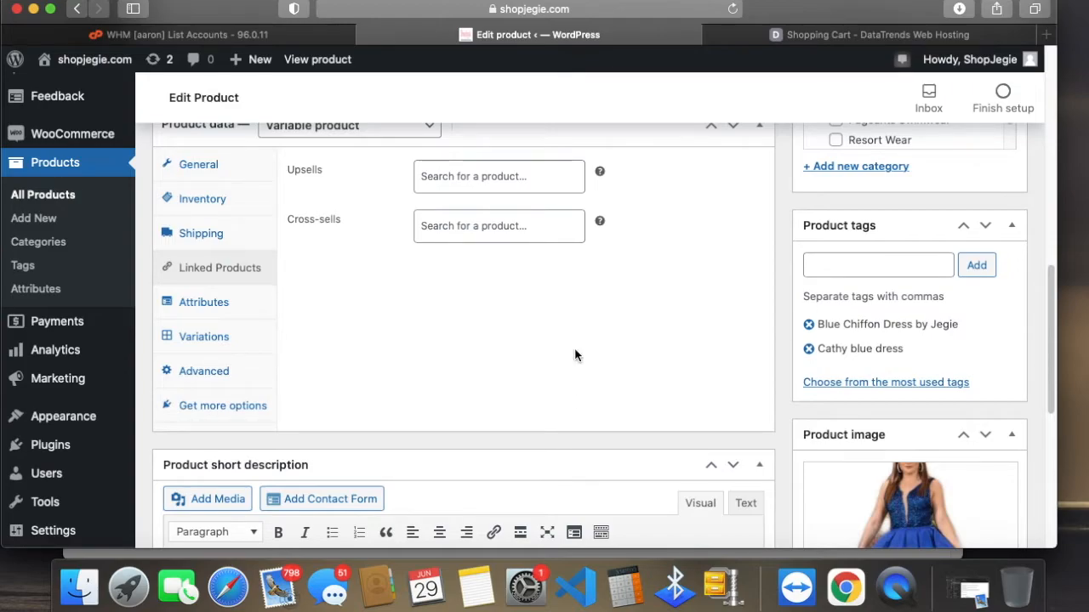
{"action": "left_click", "coordinate": [480, 175]}
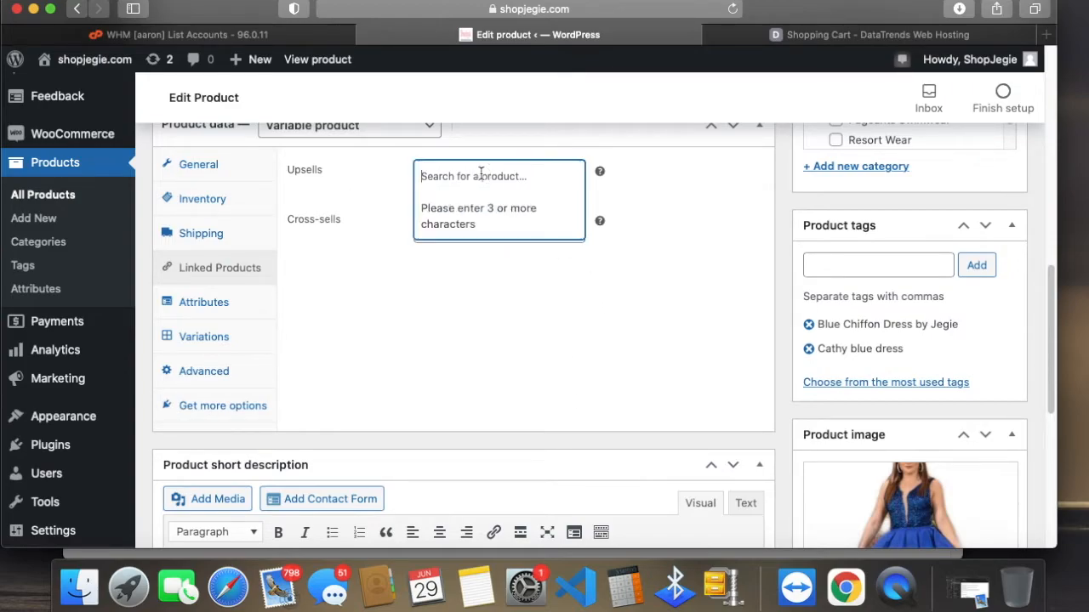
{"action": "type", "text": "jegie"}
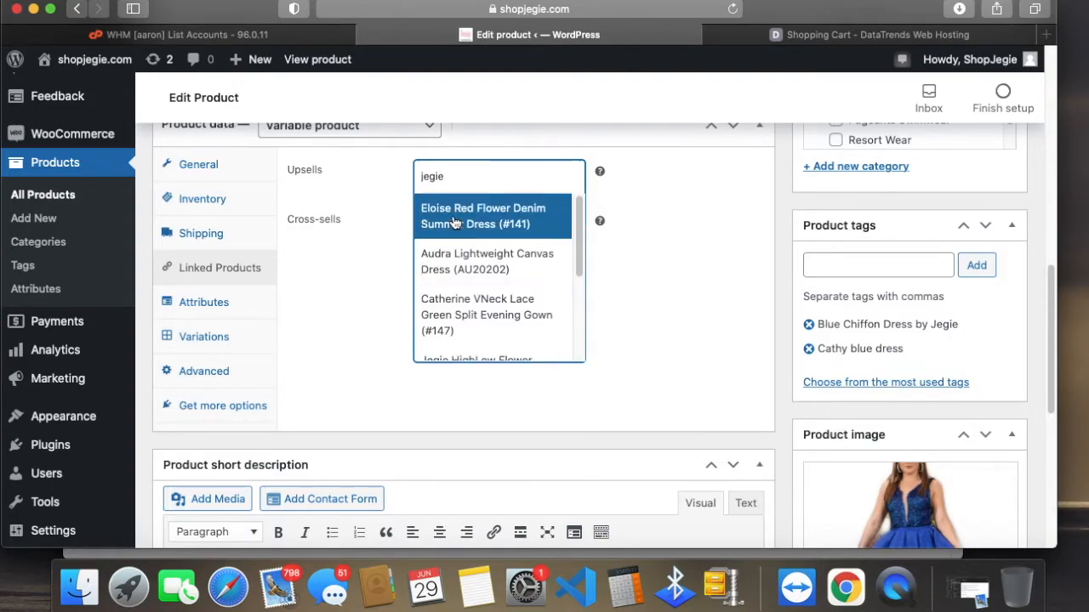
{"action": "left_click", "coordinate": [713, 238]}
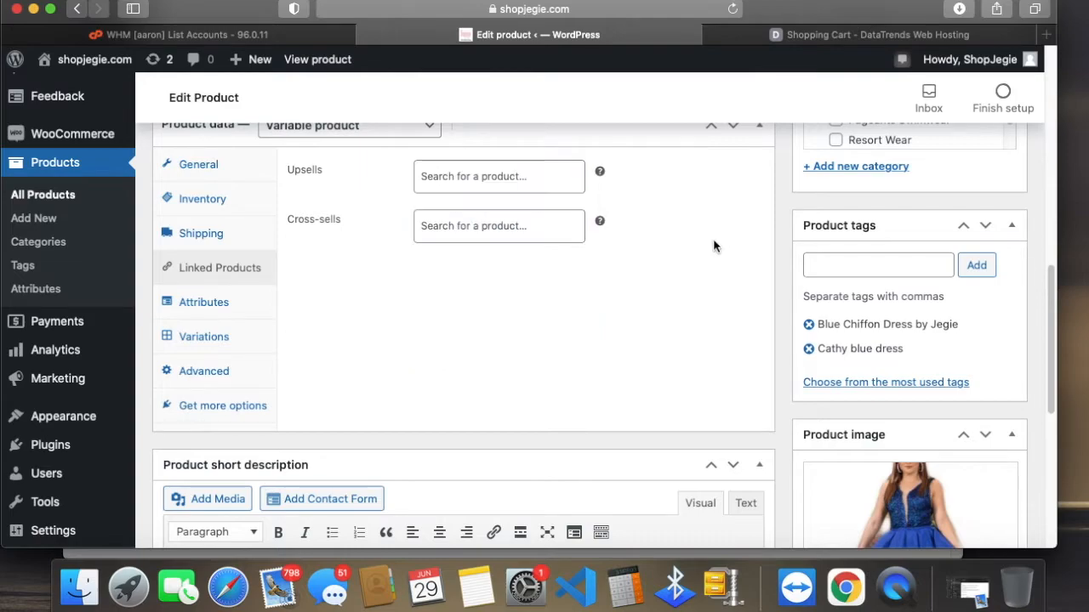
Step: Add the US Size attribute to the product and mark it as used for variations
{"action": "scroll", "coordinate": [220, 325], "scroll_direction": "down", "scroll_amount": 1}
{"action": "left_click", "coordinate": [230, 294]}
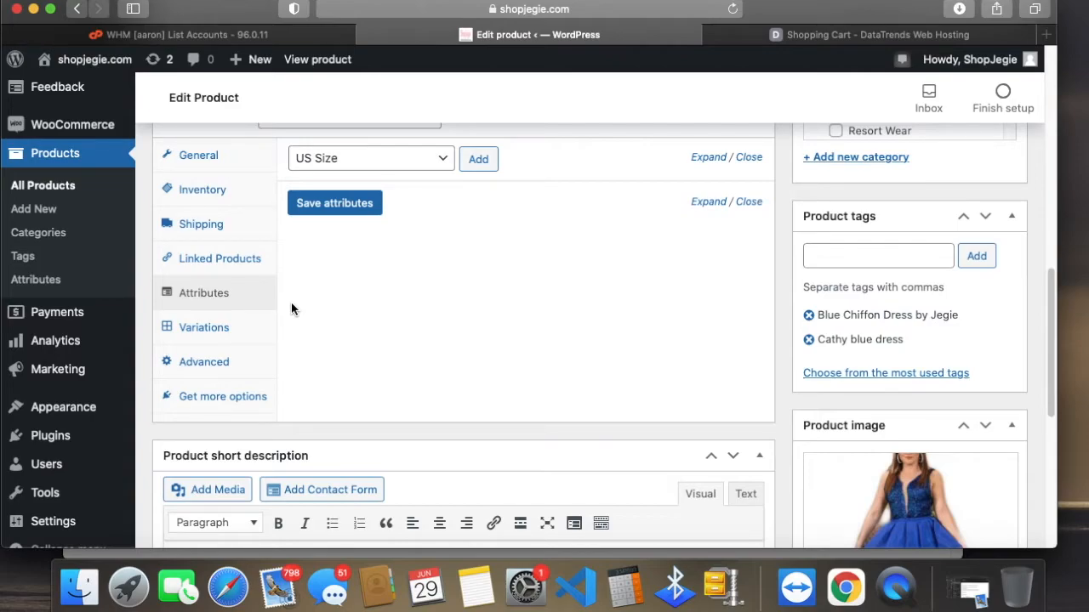
{"action": "left_click", "coordinate": [399, 165]}
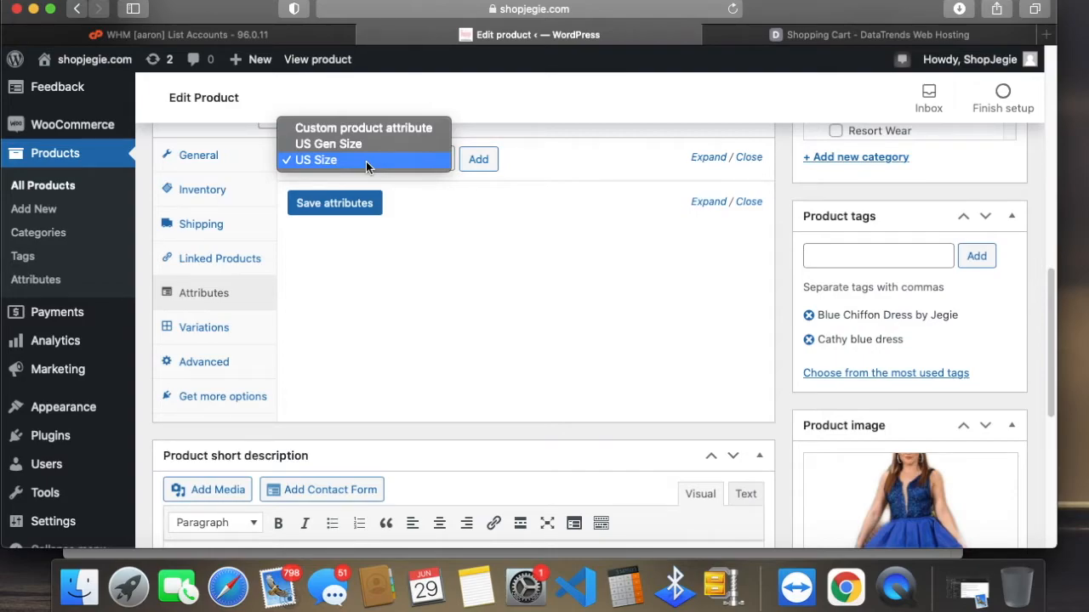
{"action": "left_click", "coordinate": [366, 161]}
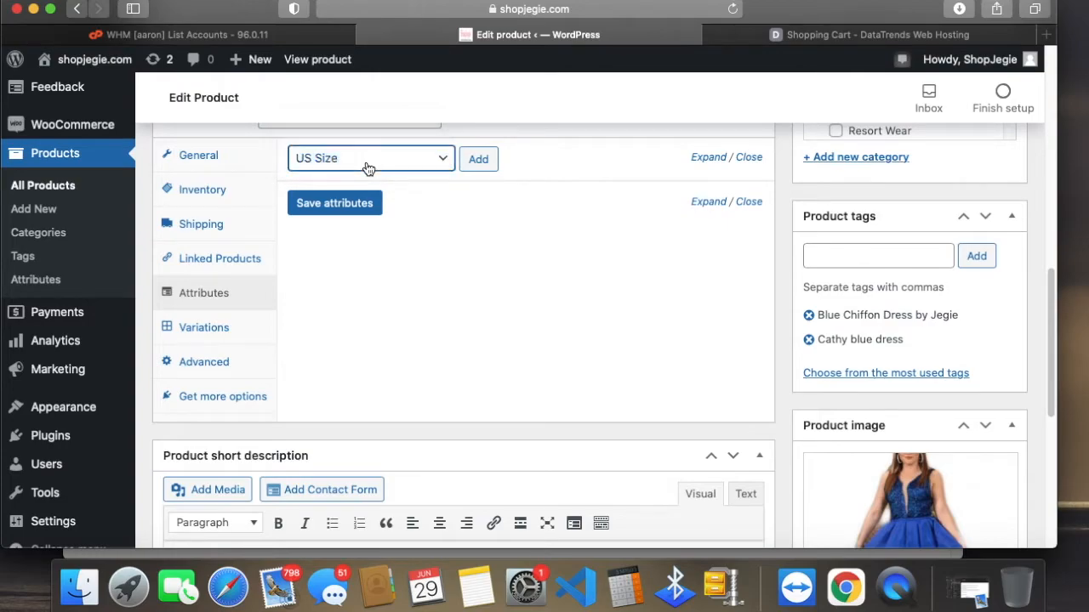
{"action": "left_click", "coordinate": [480, 162]}
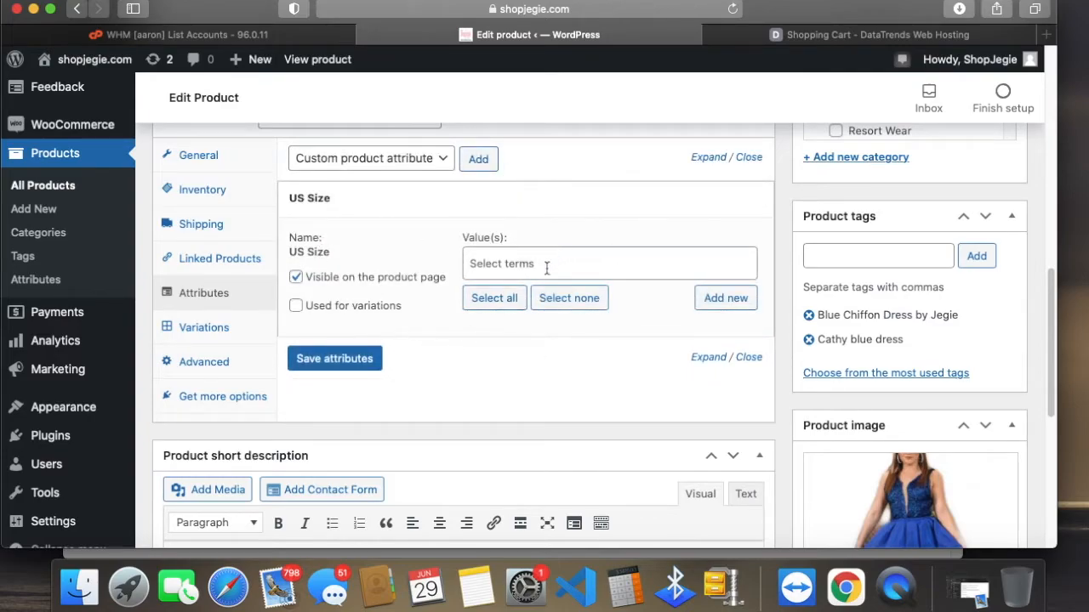
{"action": "left_click", "coordinate": [296, 306]}
Step: Assign all available values to the US Size attribute and save the attributes
{"action": "left_click", "coordinate": [583, 255]}
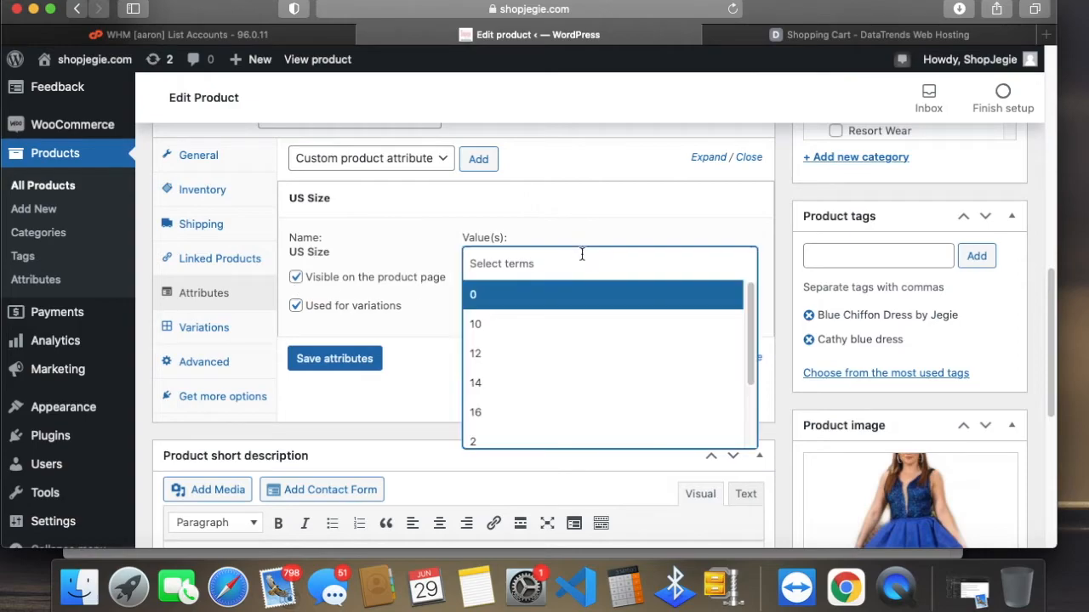
{"action": "left_click", "coordinate": [593, 213]}
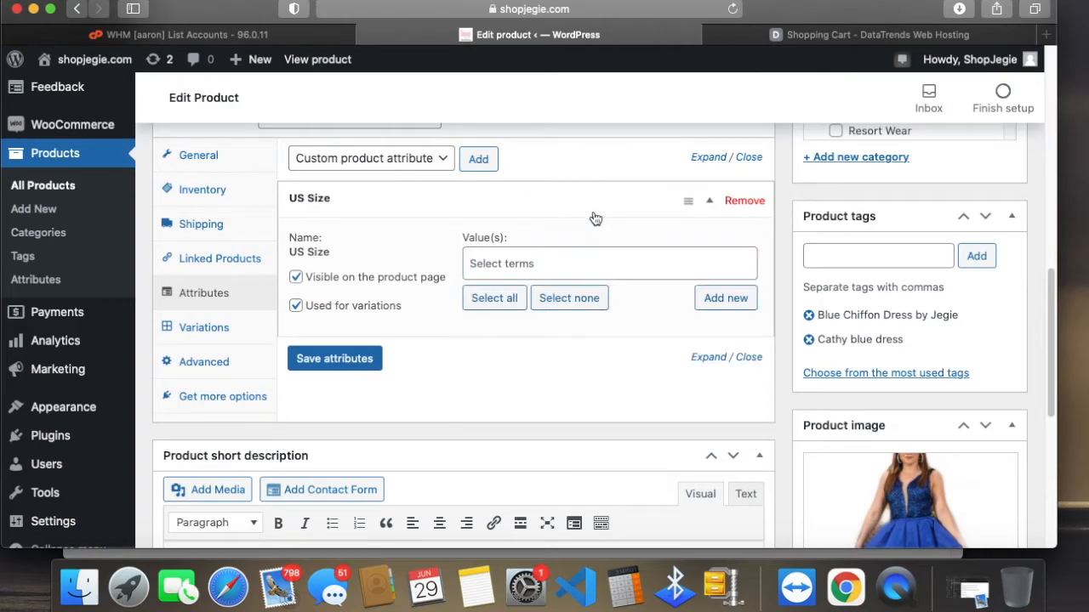
{"action": "left_click", "coordinate": [540, 211]}
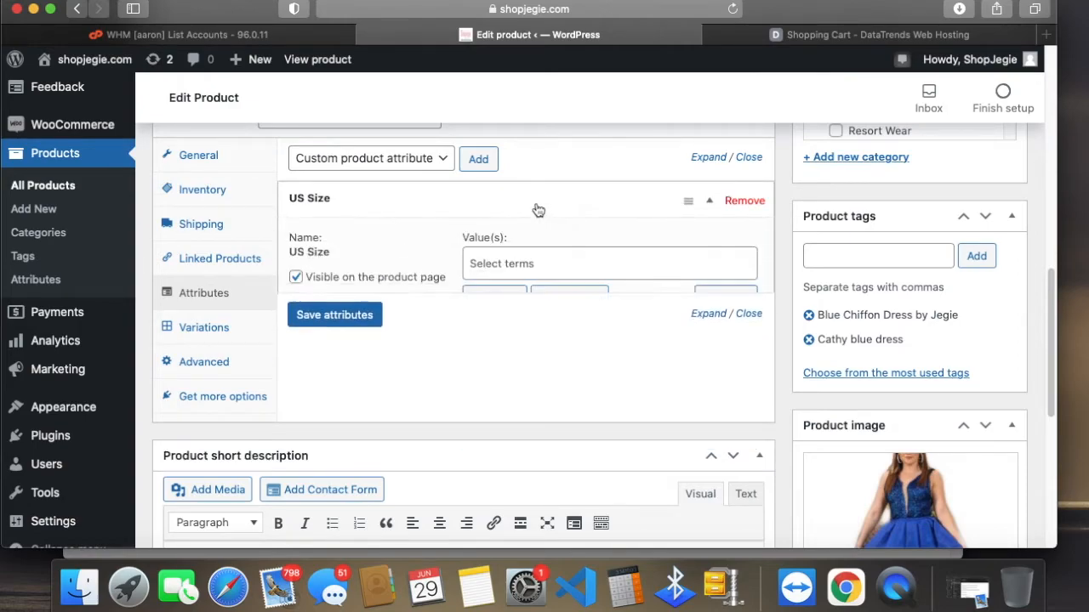
{"action": "left_click", "coordinate": [501, 263]}
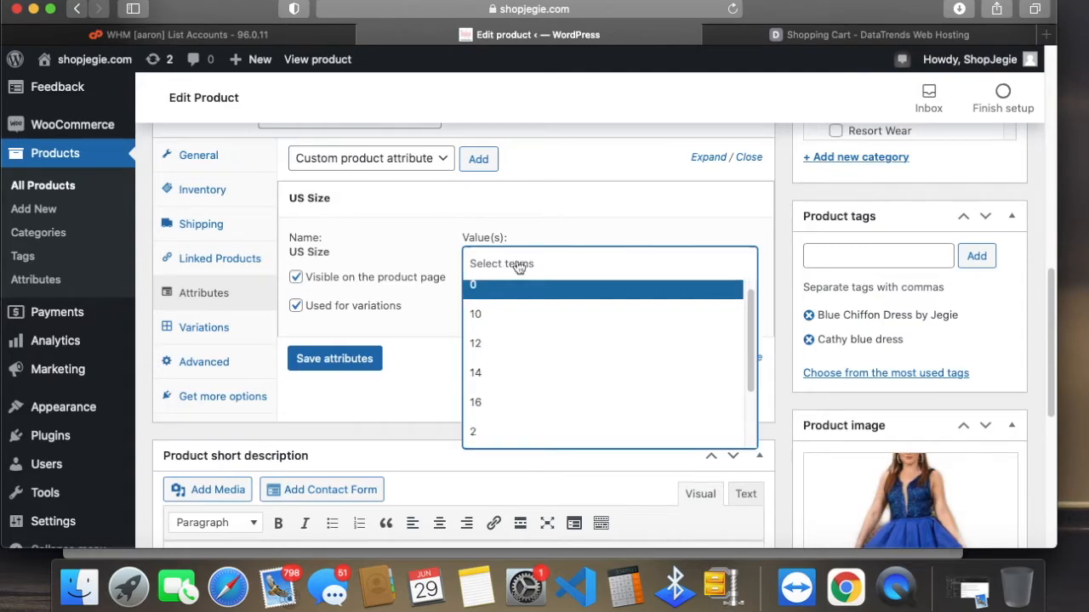
{"action": "left_click", "coordinate": [525, 221]}
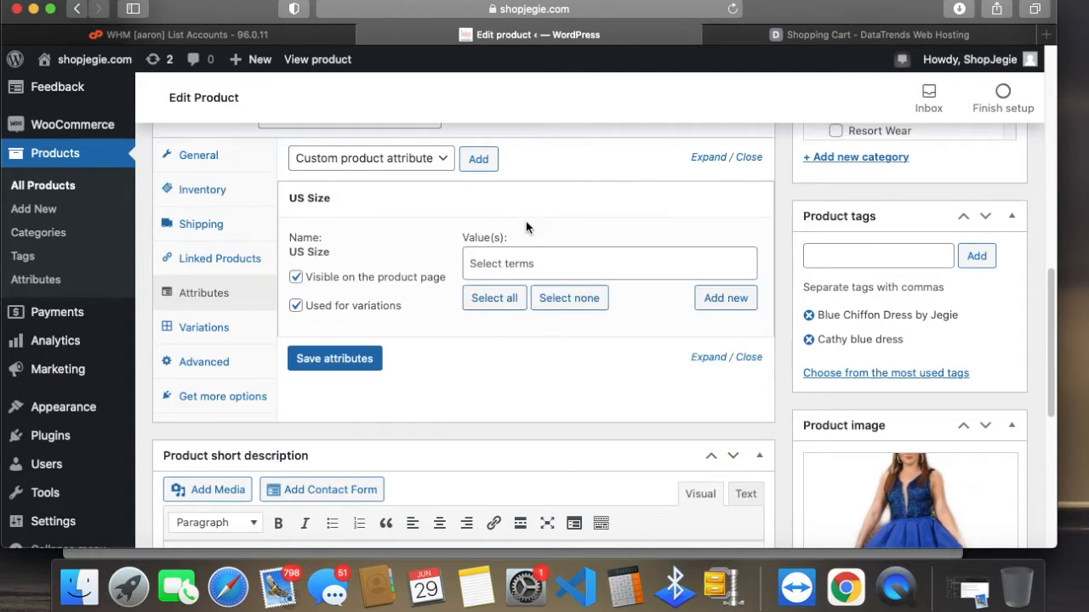
{"action": "left_click", "coordinate": [501, 302]}
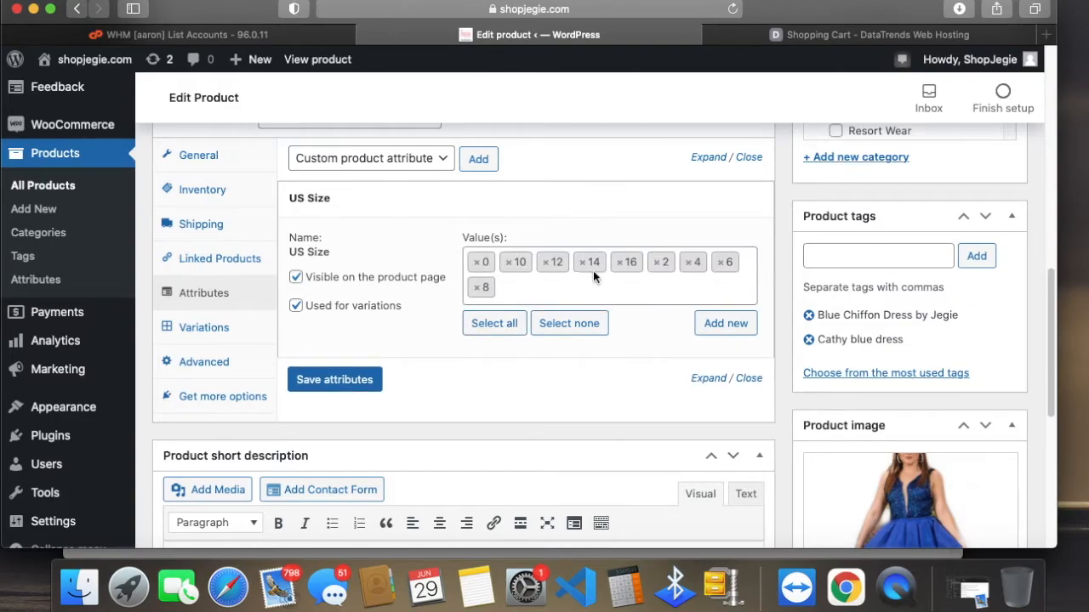
{"action": "left_click", "coordinate": [308, 381]}
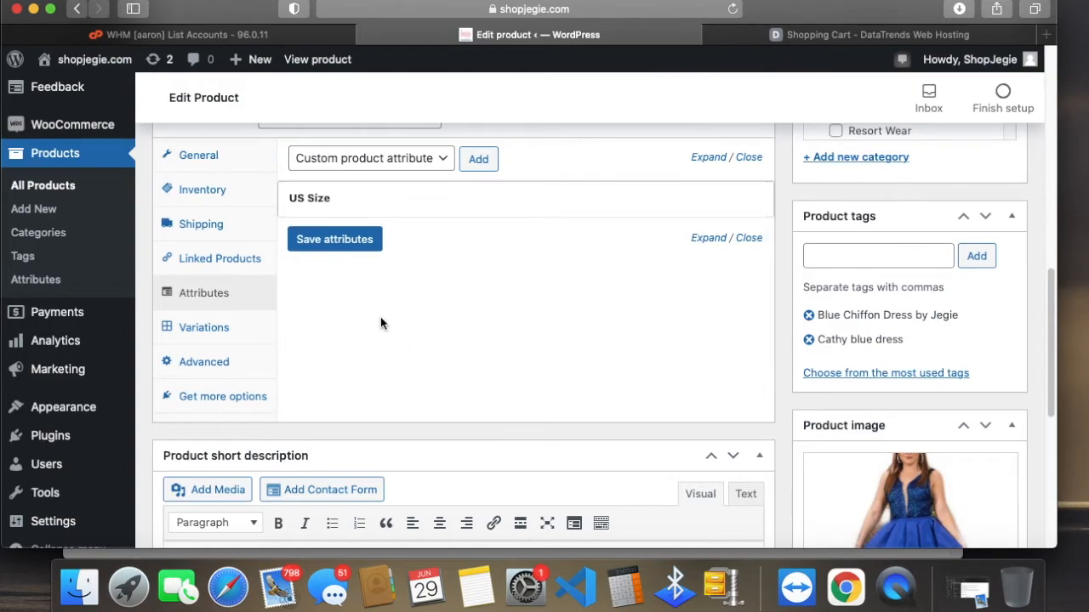
Step: Open the product's variations and review the list of US Size variations and the note about missing prices
{"action": "left_click", "coordinate": [228, 329]}
{"action": "left_click", "coordinate": [232, 331]}
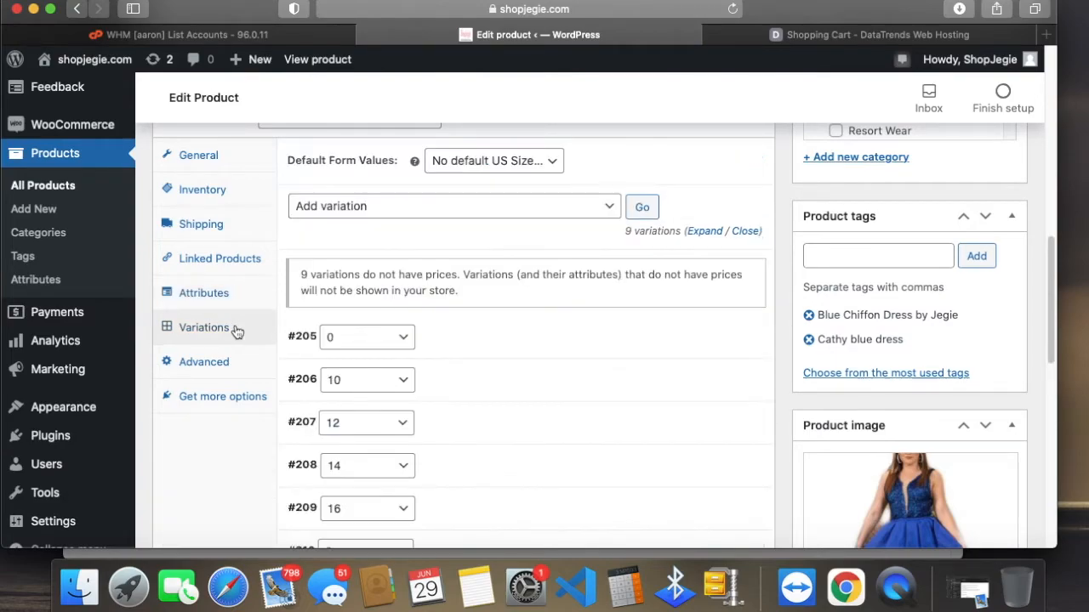
{"action": "scroll", "coordinate": [681, 414], "scroll_direction": "down", "scroll_amount": 1}
{"action": "left_click_drag", "start_coordinate": [302, 265], "coordinate": [310, 267]}
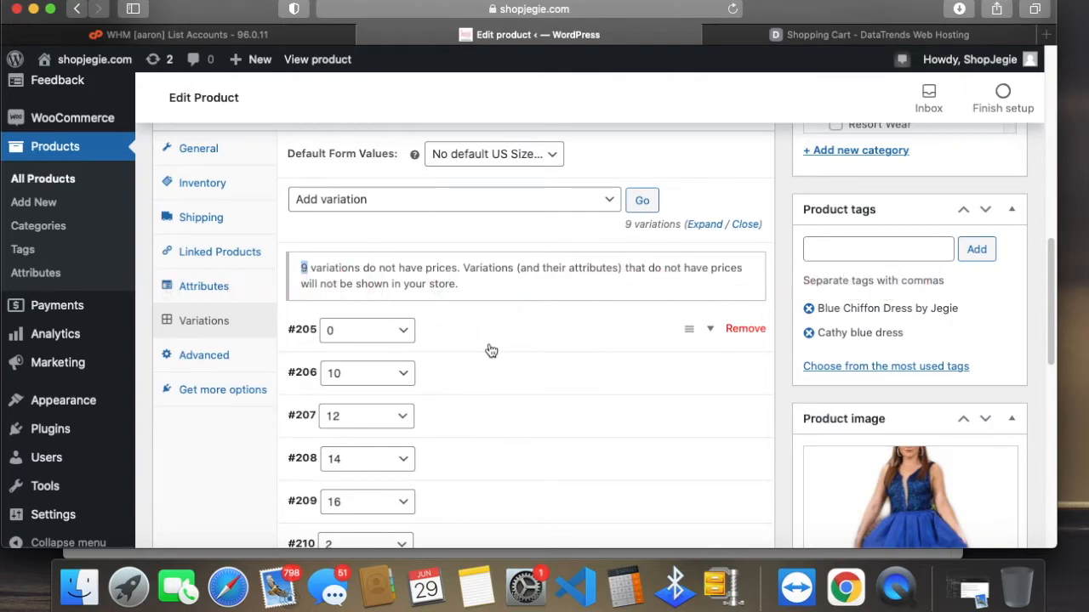
Step: Expand the size 0 variation and set its image to the blue dress photo from the media library
{"action": "left_click", "coordinate": [491, 340]}
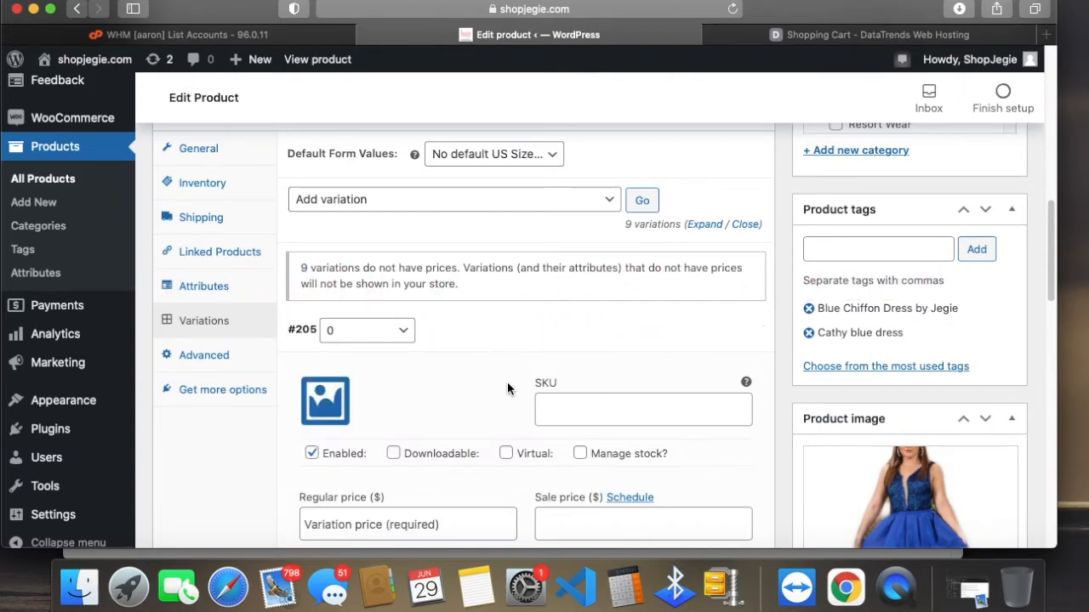
{"action": "scroll", "coordinate": [509, 387], "scroll_direction": "down", "scroll_amount": 2}
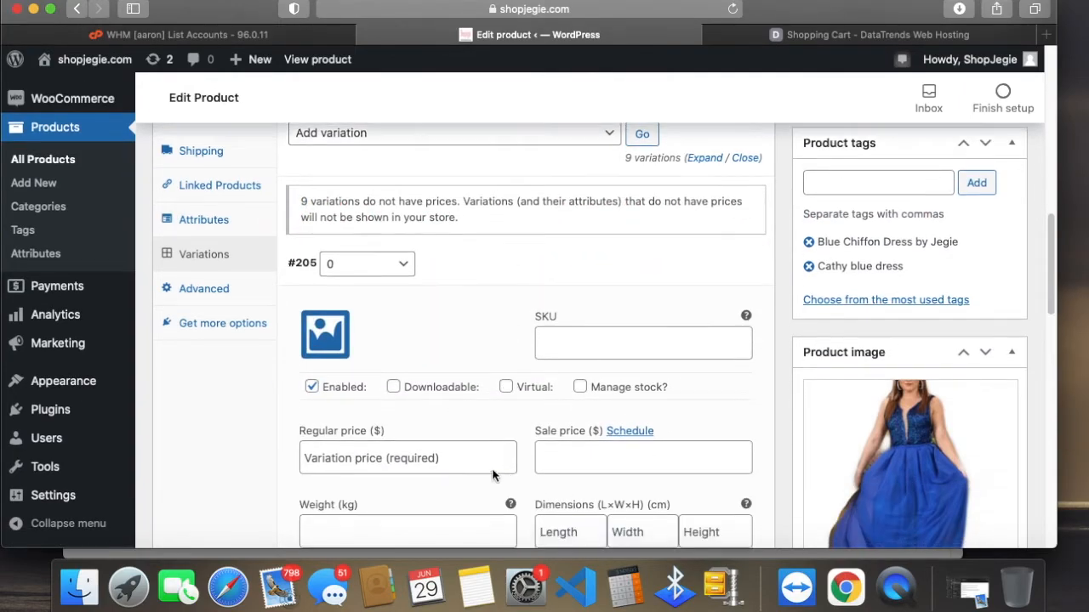
{"action": "left_click", "coordinate": [325, 334]}
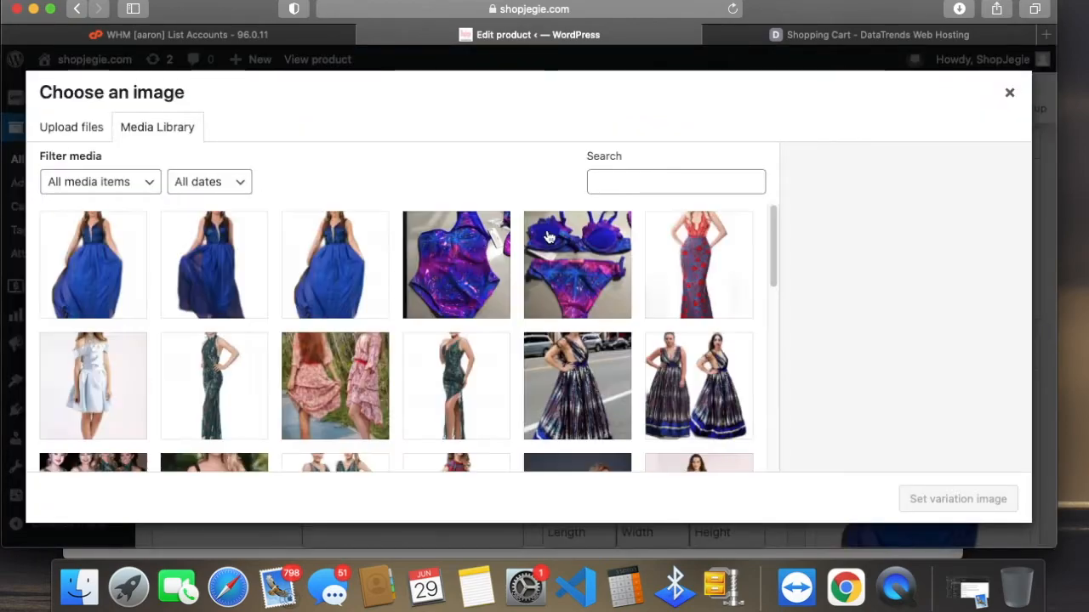
{"action": "left_click", "coordinate": [341, 263]}
{"action": "left_click", "coordinate": [958, 499]}
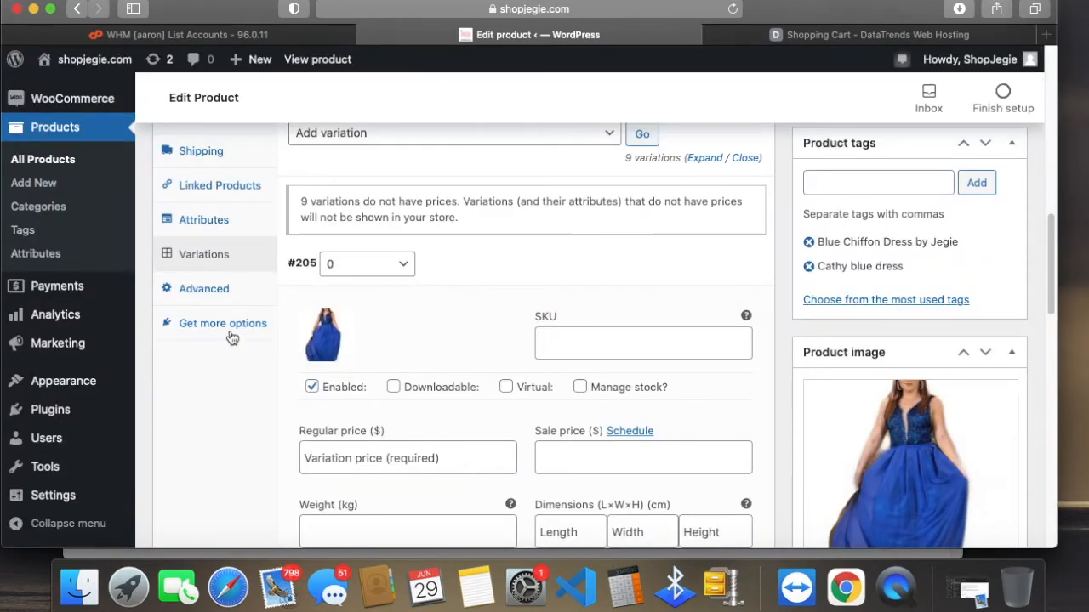
Step: Set the SKU of the size 0 variation to cathy205, matching its variation number
{"action": "scroll", "coordinate": [461, 468], "scroll_direction": "down", "scroll_amount": 2}
{"action": "left_click", "coordinate": [605, 299]}
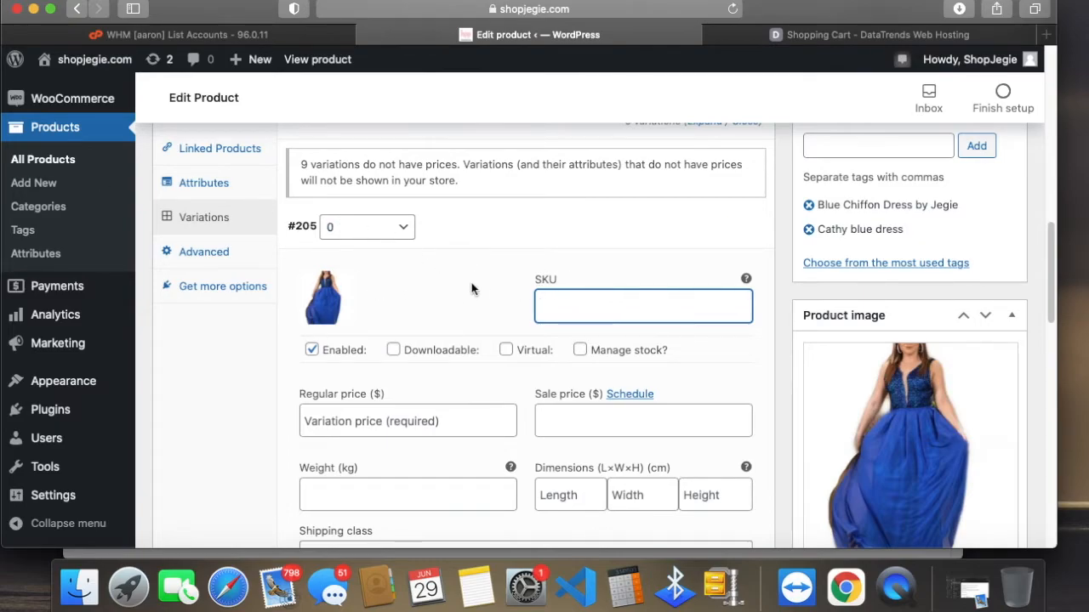
{"action": "type", "text": "cathy205"}
{"action": "left_click_drag", "start_coordinate": [289, 226], "coordinate": [317, 227]}
{"action": "scroll", "coordinate": [661, 376], "scroll_direction": "down", "scroll_amount": 1}
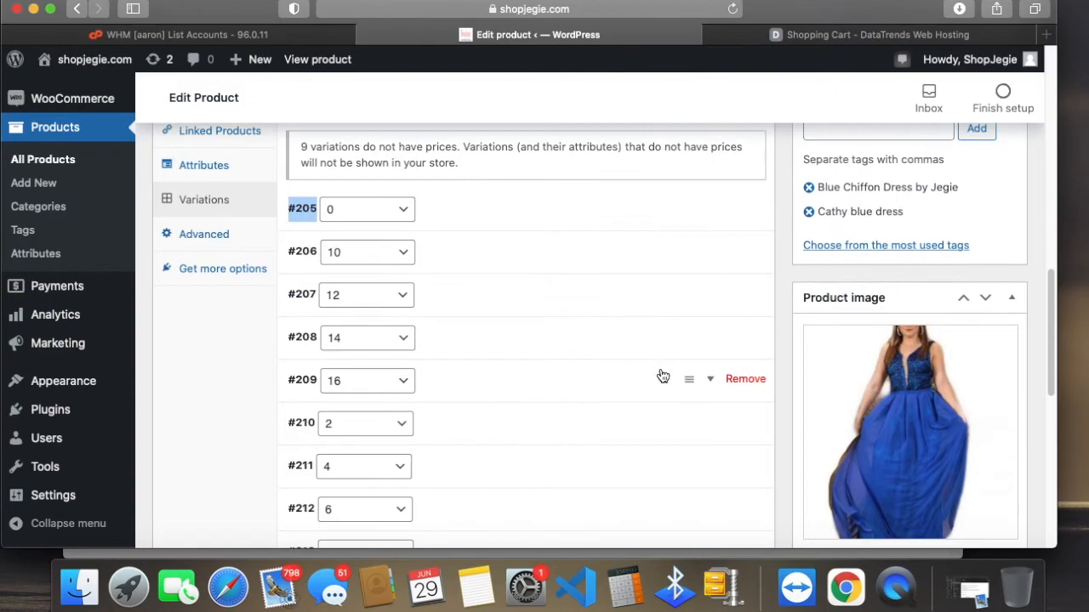
{"action": "left_click", "coordinate": [502, 211]}
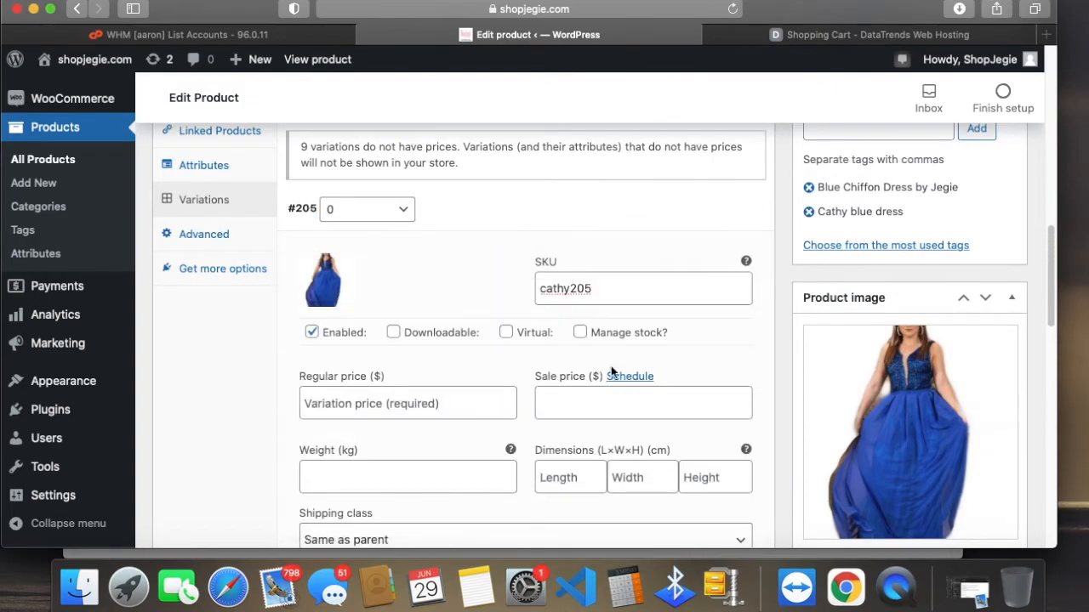
Step: Enable stock management for the size 0 variation and set its stock quantity to 10
{"action": "left_click", "coordinate": [579, 333]}
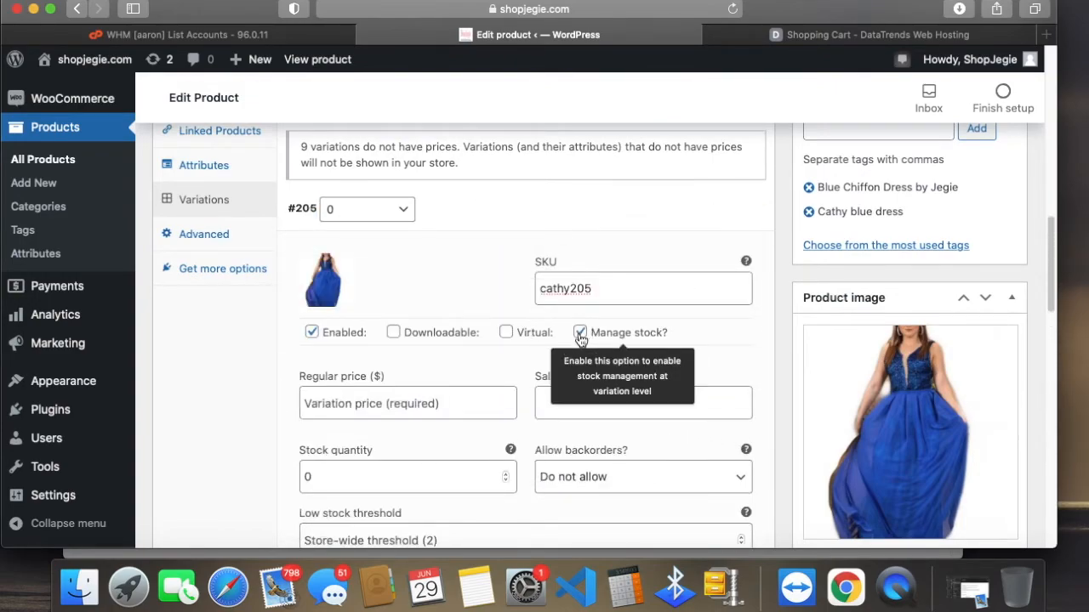
{"action": "left_click", "coordinate": [430, 403]}
{"action": "left_click", "coordinate": [342, 479]}
{"action": "left_click_drag", "start_coordinate": [335, 477], "coordinate": [263, 454]}
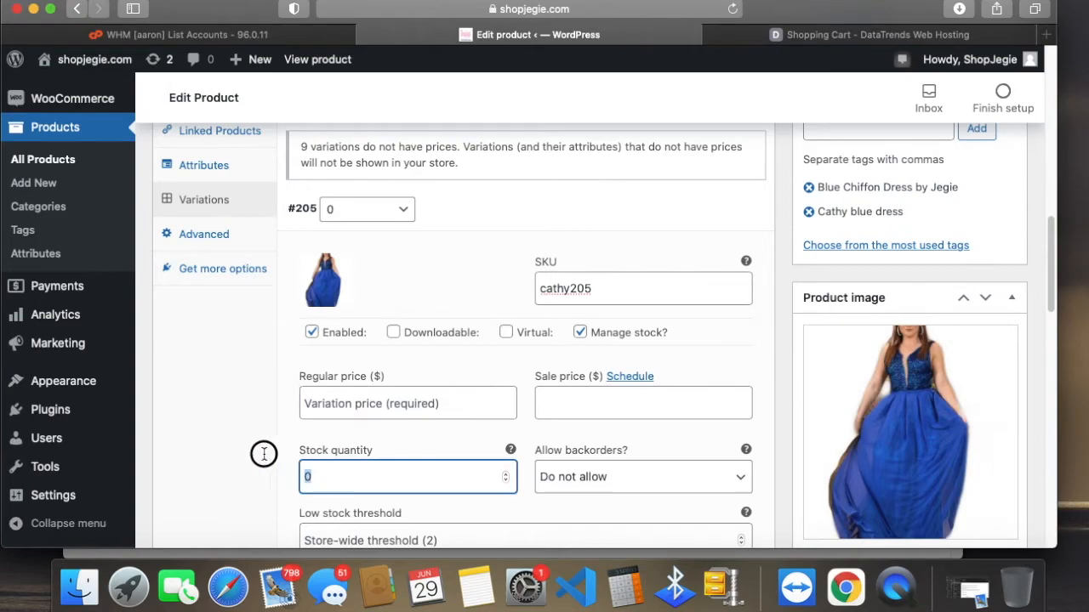
{"action": "type", "text": "10"}
{"action": "left_click", "coordinate": [636, 443]}
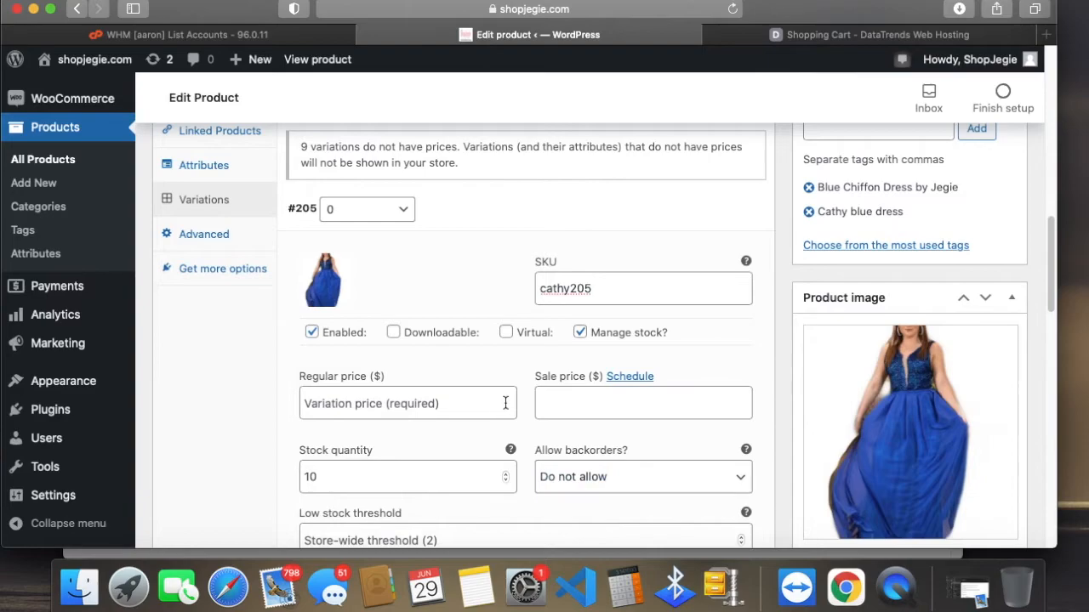
Step: Set the regular price of the size 0 variation to $355 and its sale price to $305
{"action": "left_click", "coordinate": [585, 405]}
{"action": "left_click", "coordinate": [443, 405]}
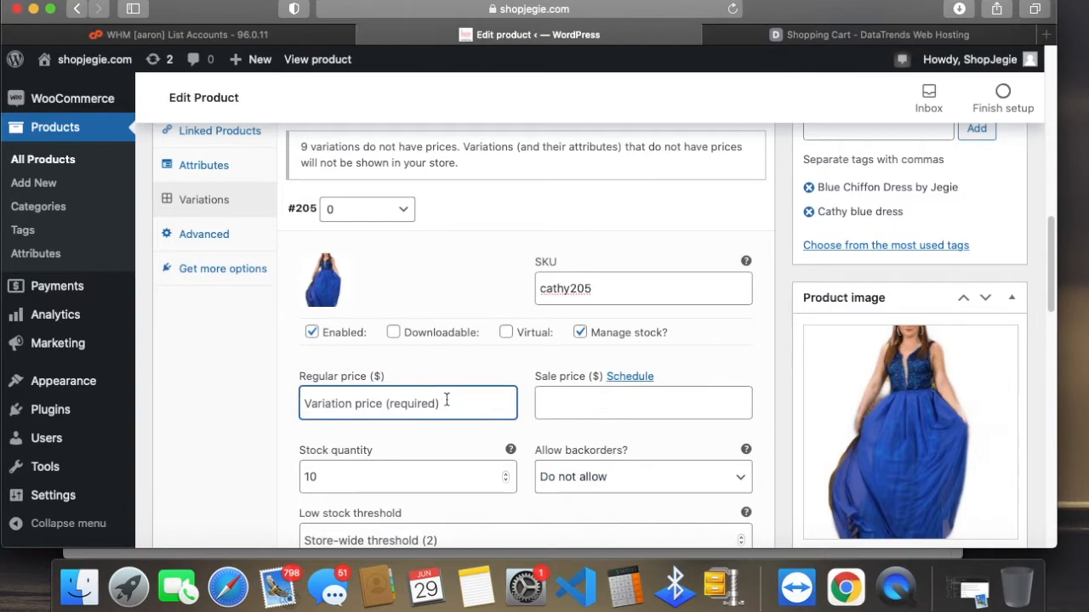
{"action": "type", "text": "355"}
{"action": "scroll", "coordinate": [579, 399], "scroll_direction": "down", "scroll_amount": 2}
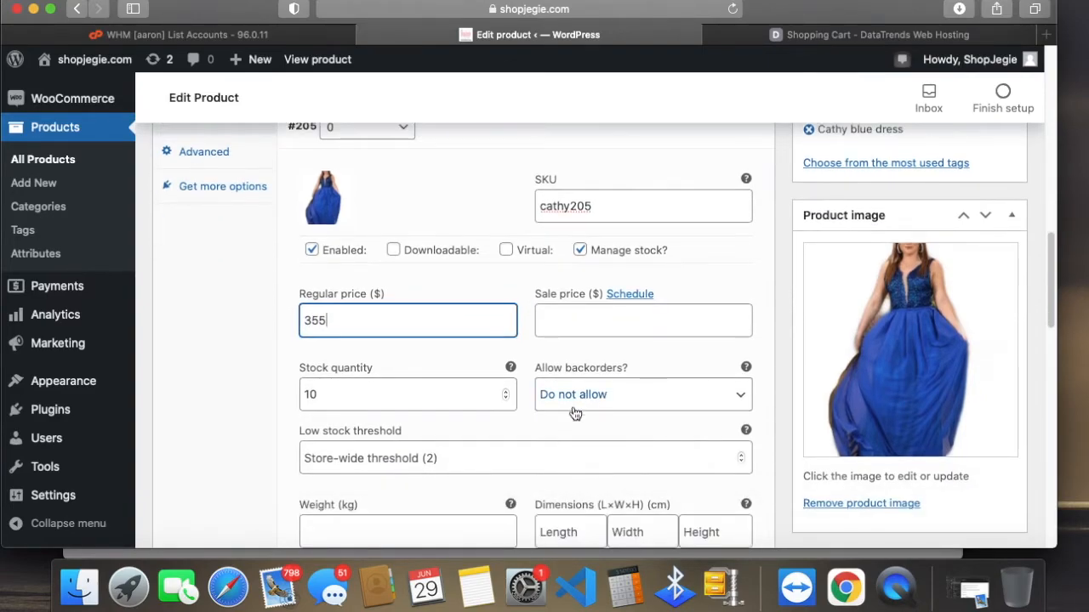
{"action": "left_click", "coordinate": [578, 322]}
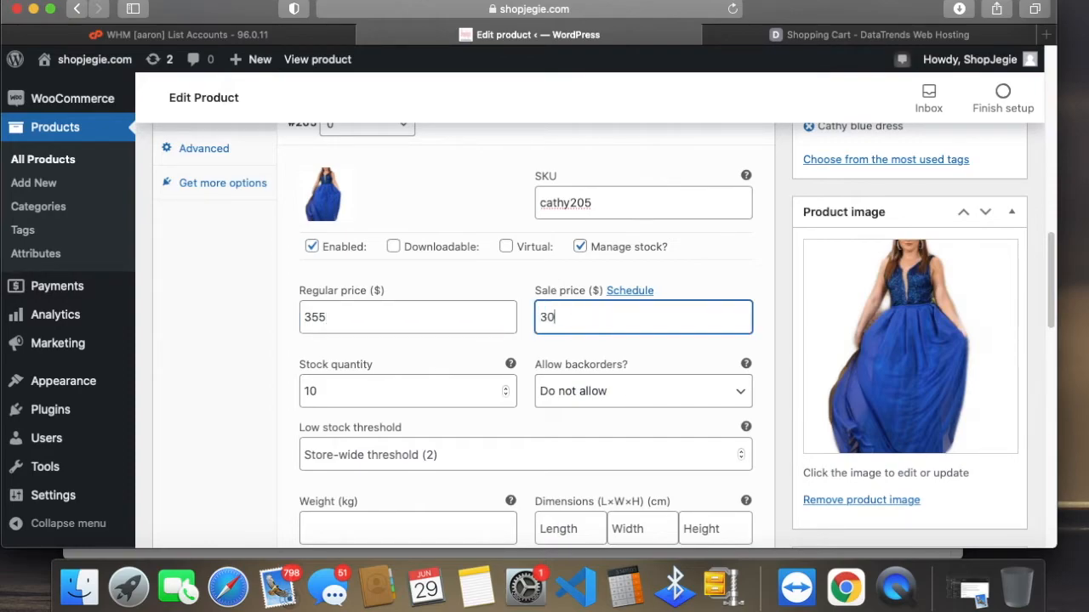
{"action": "scroll", "coordinate": [422, 444], "scroll_direction": "down", "scroll_amount": 2}
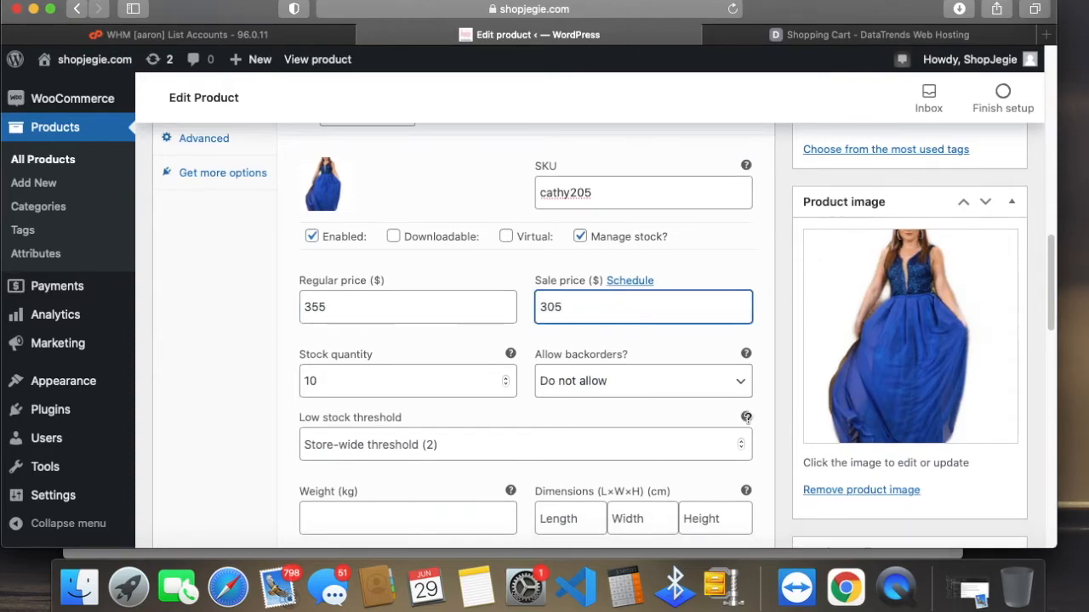
Step: Set the weight of the size 0 variation to .5 kg and its shipping class to Same as parent
{"action": "left_click", "coordinate": [428, 421]}
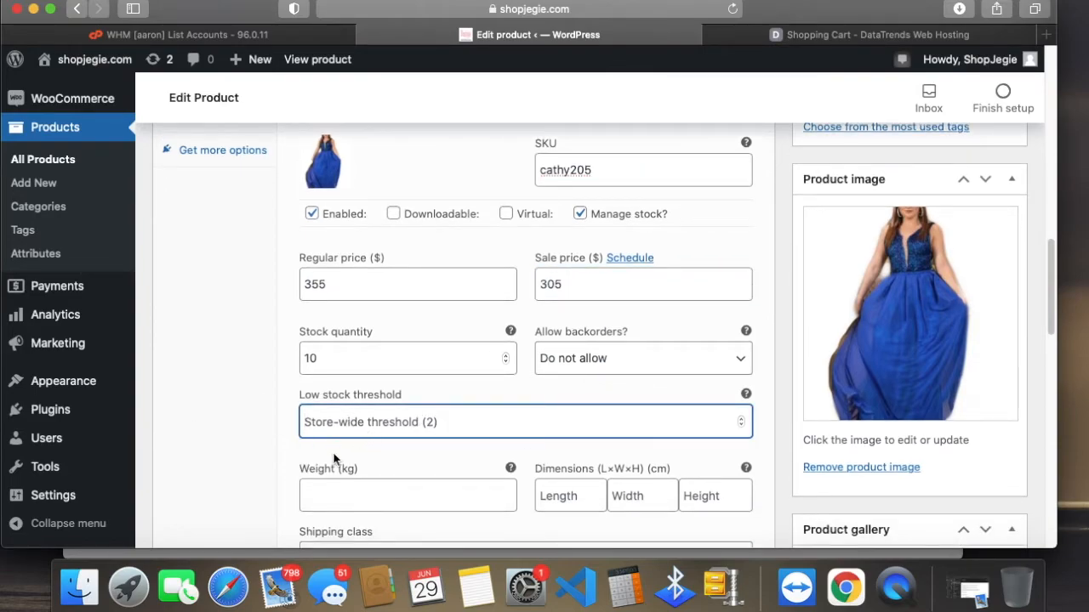
{"action": "scroll", "coordinate": [473, 431], "scroll_direction": "down", "scroll_amount": 1}
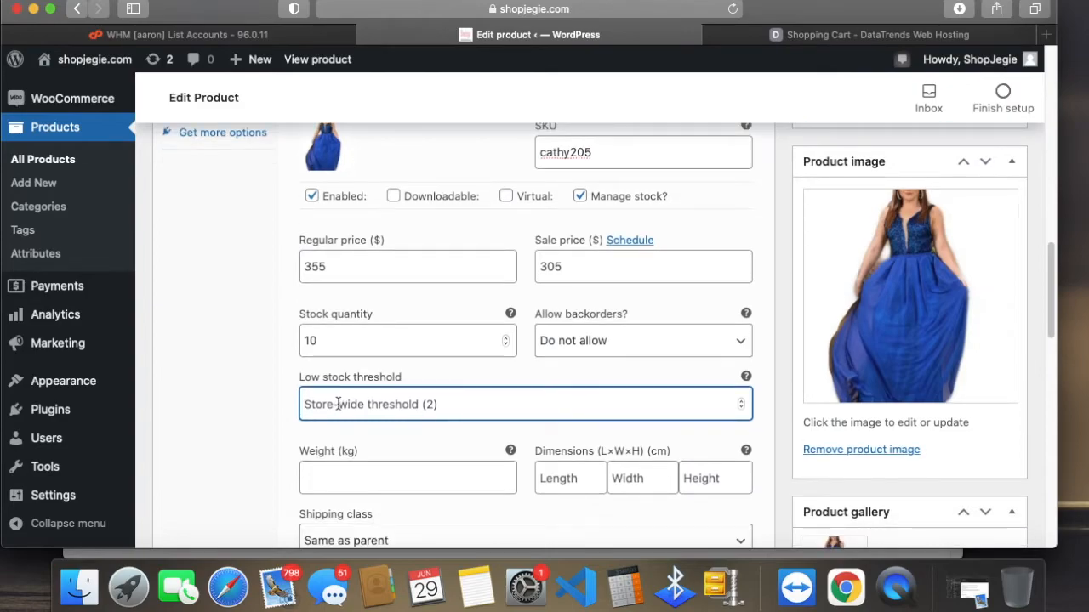
{"action": "scroll", "coordinate": [553, 405], "scroll_direction": "down", "scroll_amount": 1}
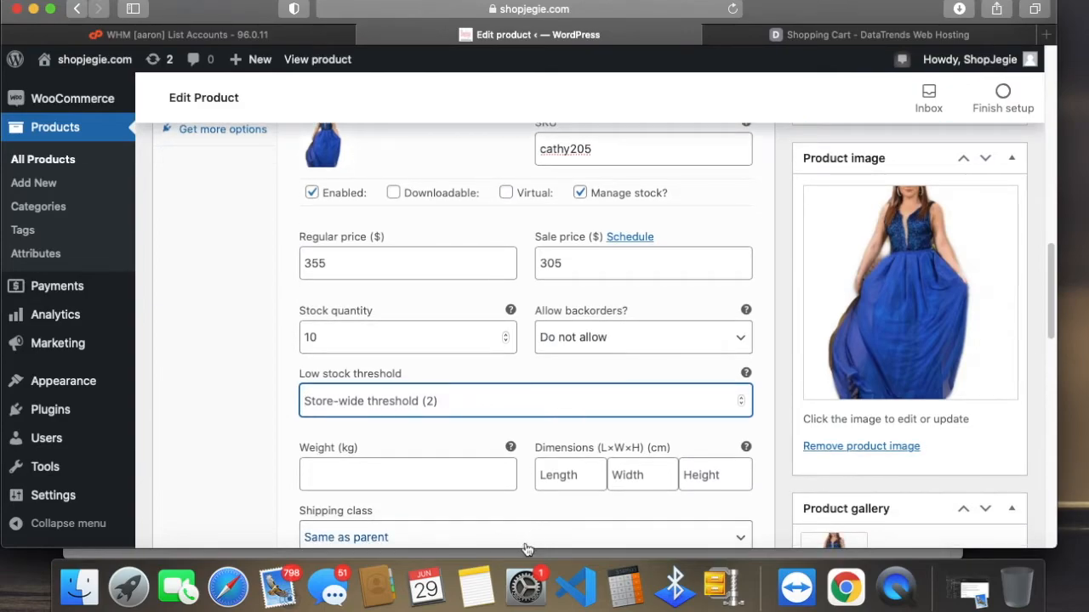
{"action": "left_click", "coordinate": [355, 467]}
{"action": "scroll", "coordinate": [538, 487], "scroll_direction": "down", "scroll_amount": 3}
{"action": "scroll", "coordinate": [537, 486], "scroll_direction": "down", "scroll_amount": 1}
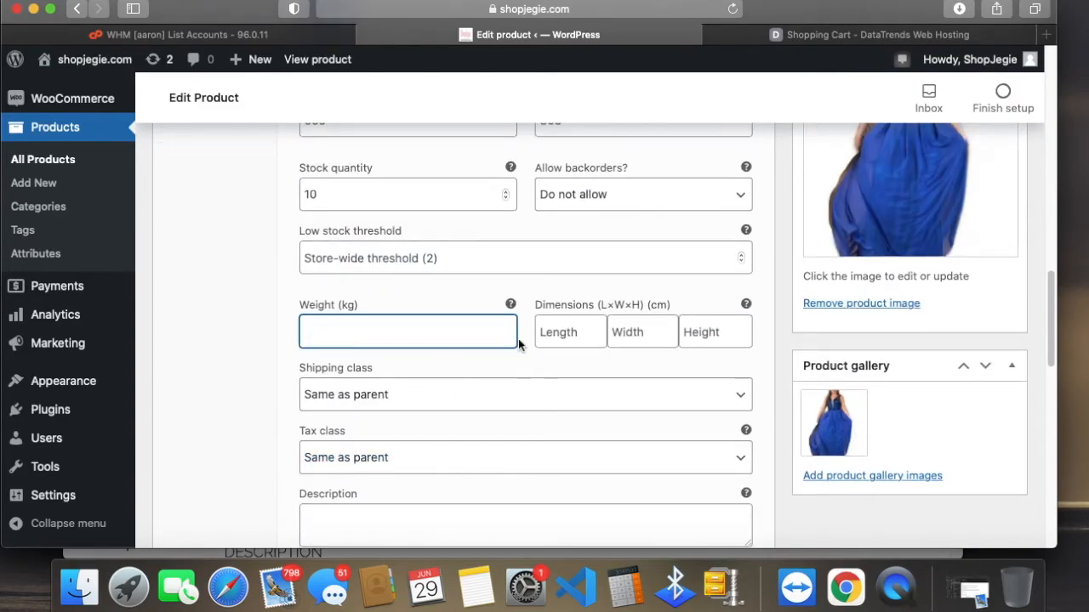
{"action": "type", "text": ".5"}
{"action": "scroll", "coordinate": [560, 368], "scroll_direction": "down", "scroll_amount": 1}
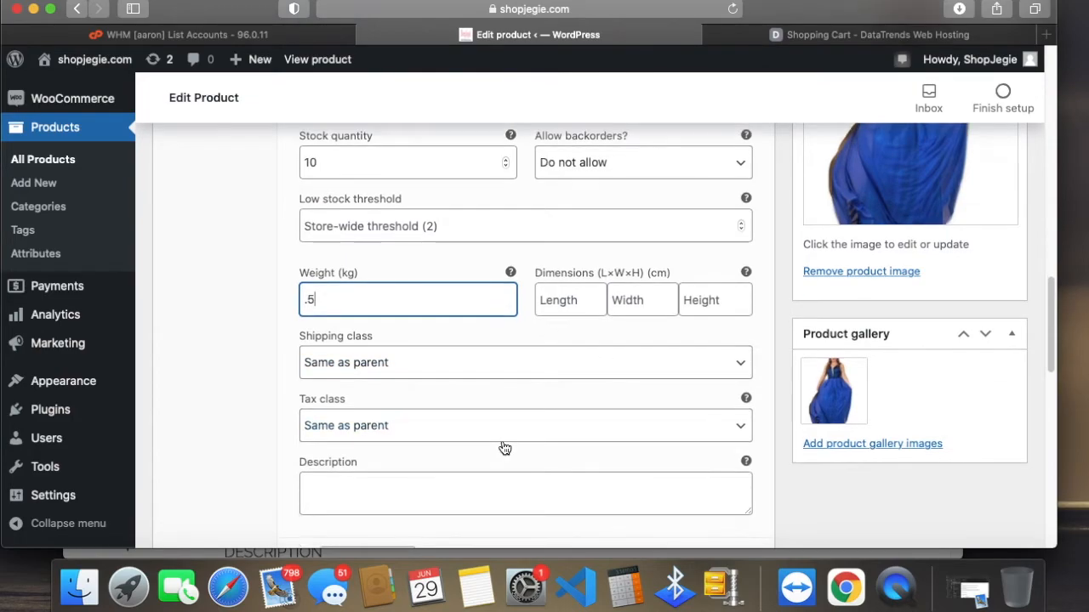
{"action": "left_click", "coordinate": [383, 356]}
{"action": "left_click", "coordinate": [383, 364]}
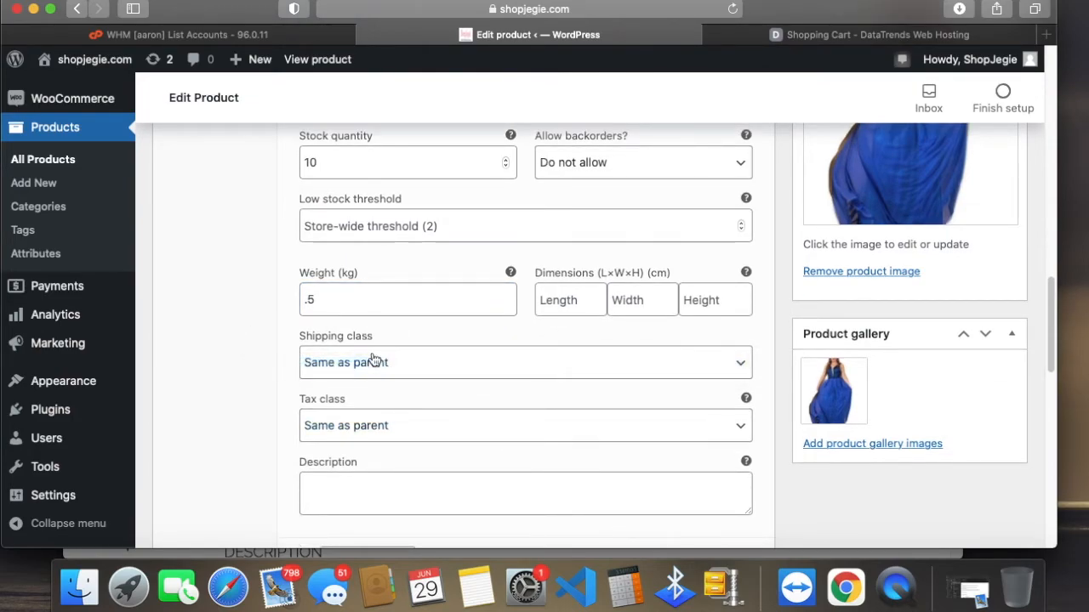
Step: Expand the size 10 variation (#206) and enable stock management for it
{"action": "scroll", "coordinate": [374, 408], "scroll_direction": "down", "scroll_amount": 1}
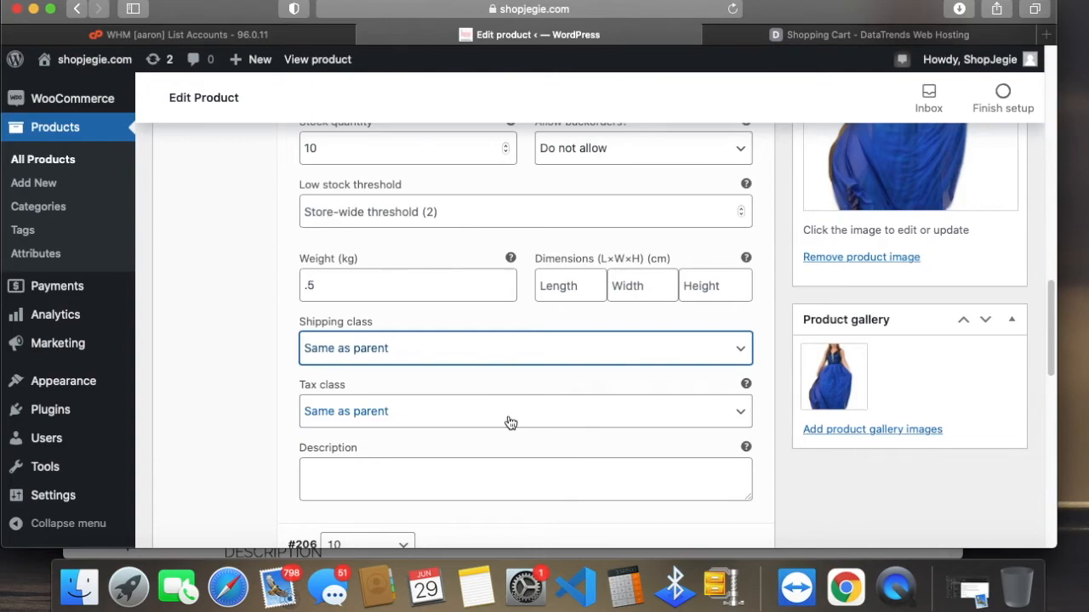
{"action": "scroll", "coordinate": [510, 424], "scroll_direction": "down", "scroll_amount": 4}
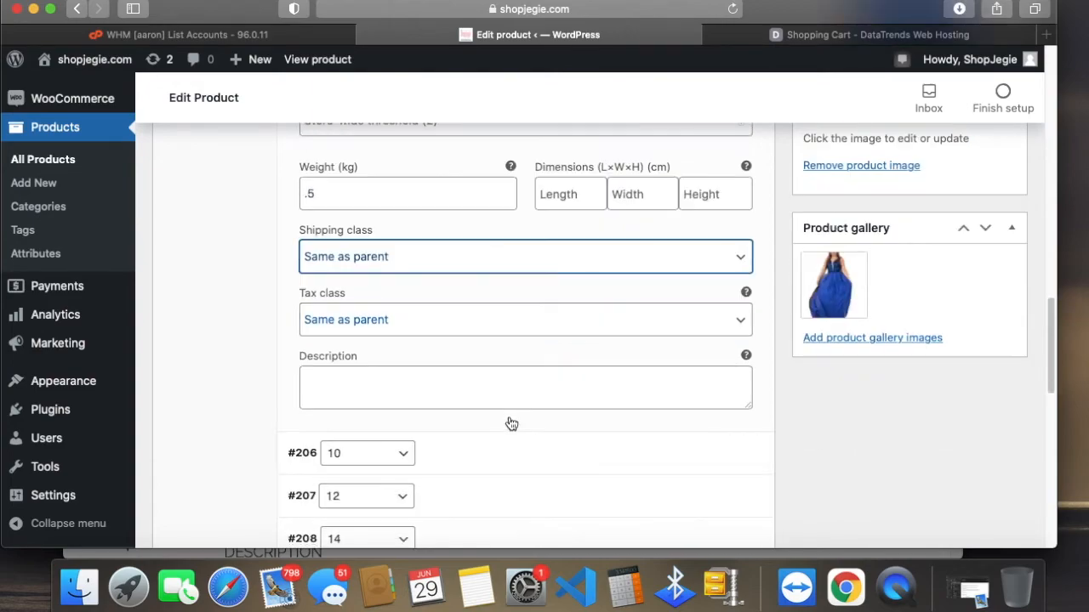
{"action": "scroll", "coordinate": [509, 418], "scroll_direction": "up", "scroll_amount": 1}
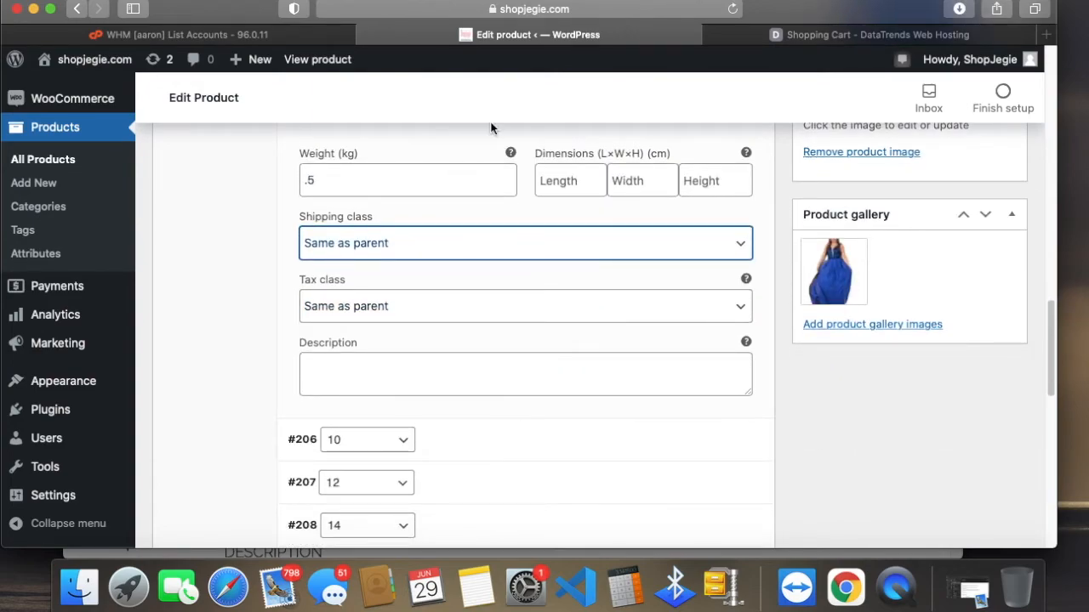
{"action": "scroll", "coordinate": [534, 338], "scroll_direction": "up", "scroll_amount": 8}
{"action": "scroll", "coordinate": [595, 442], "scroll_direction": "down", "scroll_amount": 5}
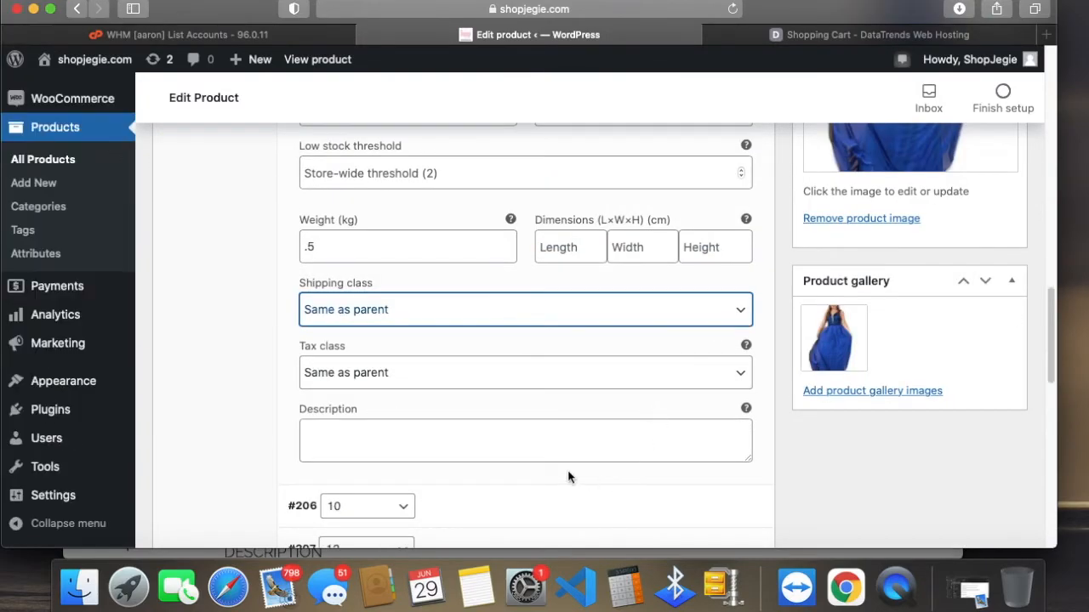
{"action": "scroll", "coordinate": [519, 497], "scroll_direction": "down", "scroll_amount": 5}
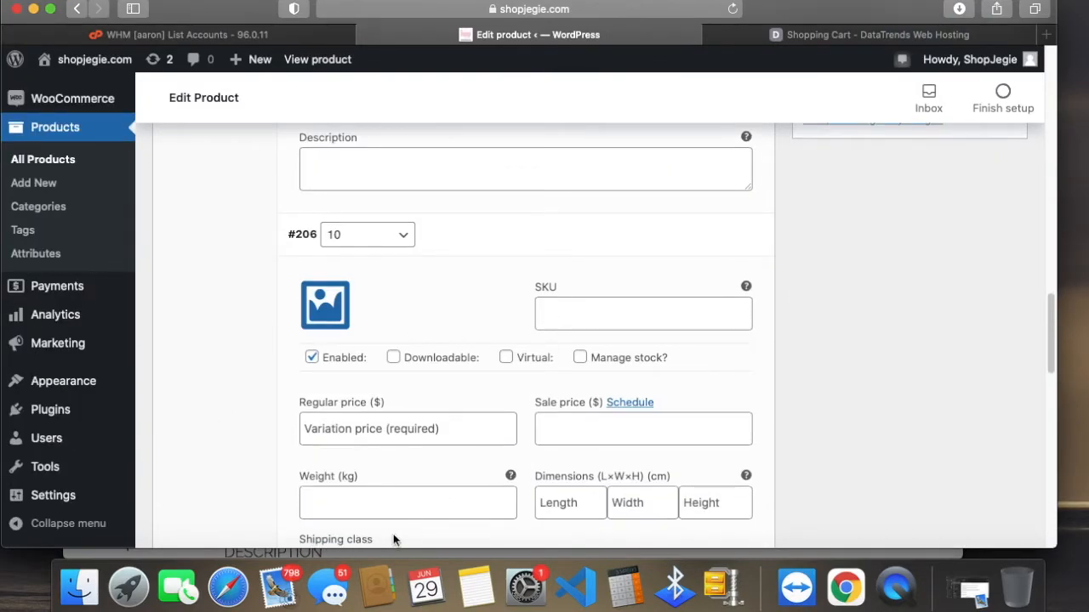
{"action": "left_click", "coordinate": [593, 359]}
{"action": "left_click", "coordinate": [588, 323]}
Step: Review the size 0 variation's fields and expand the size 12 and size 14 variations to examine theirs
{"action": "scroll", "coordinate": [612, 425], "scroll_direction": "up", "scroll_amount": 10}
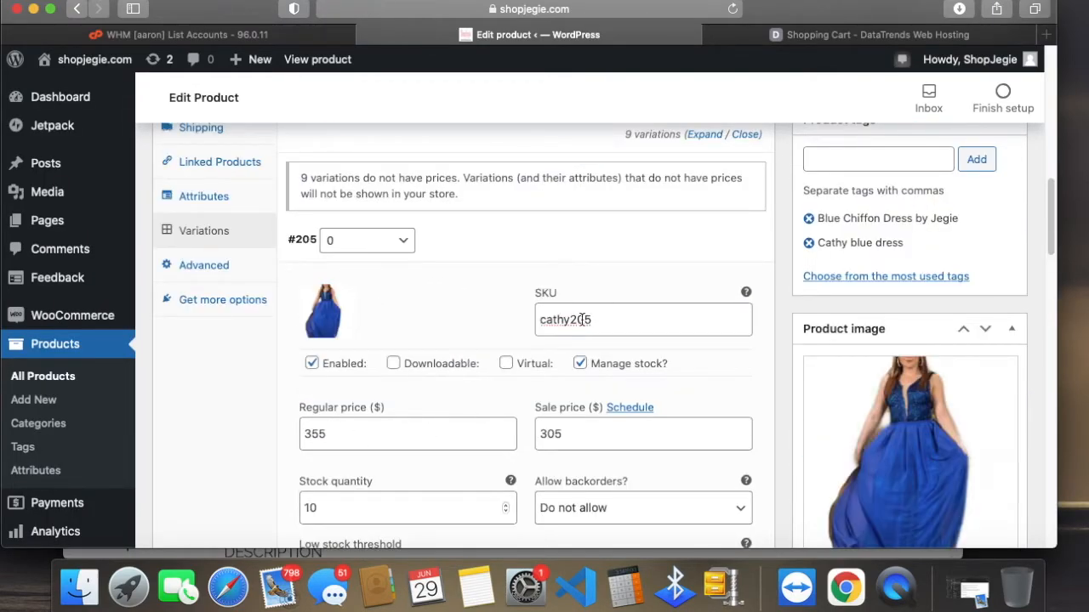
{"action": "scroll", "coordinate": [502, 425], "scroll_direction": "down", "scroll_amount": 1}
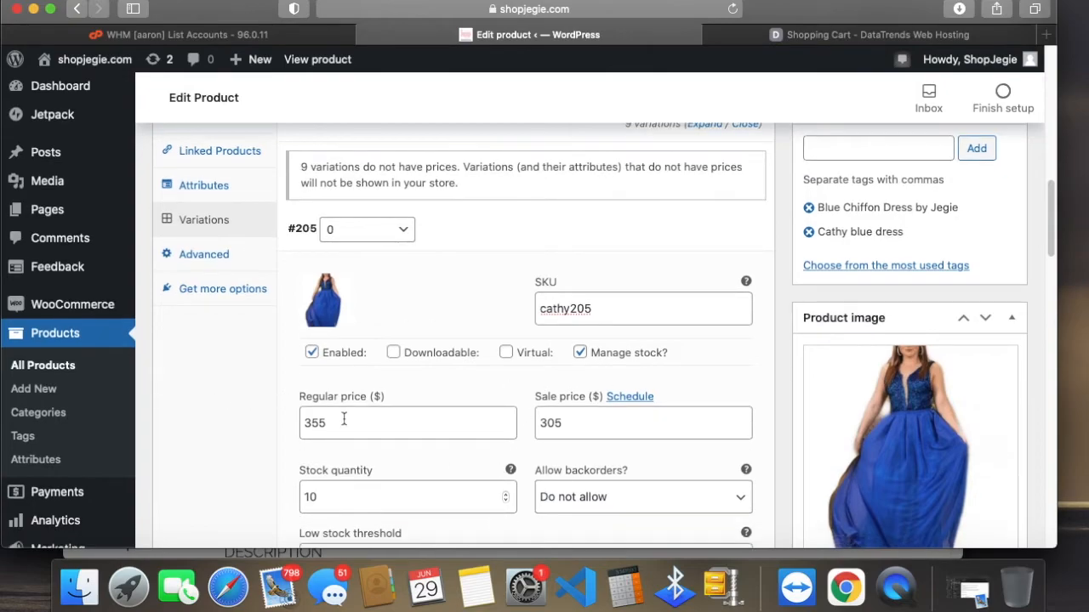
{"action": "scroll", "coordinate": [687, 451], "scroll_direction": "down", "scroll_amount": 15}
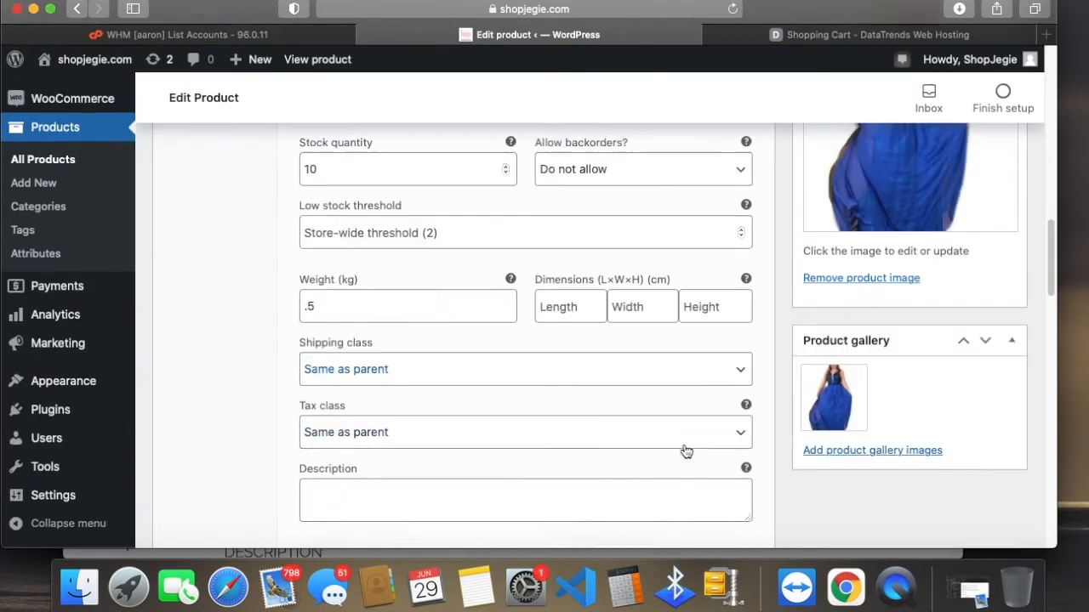
{"action": "scroll", "coordinate": [394, 405], "scroll_direction": "down", "scroll_amount": 14}
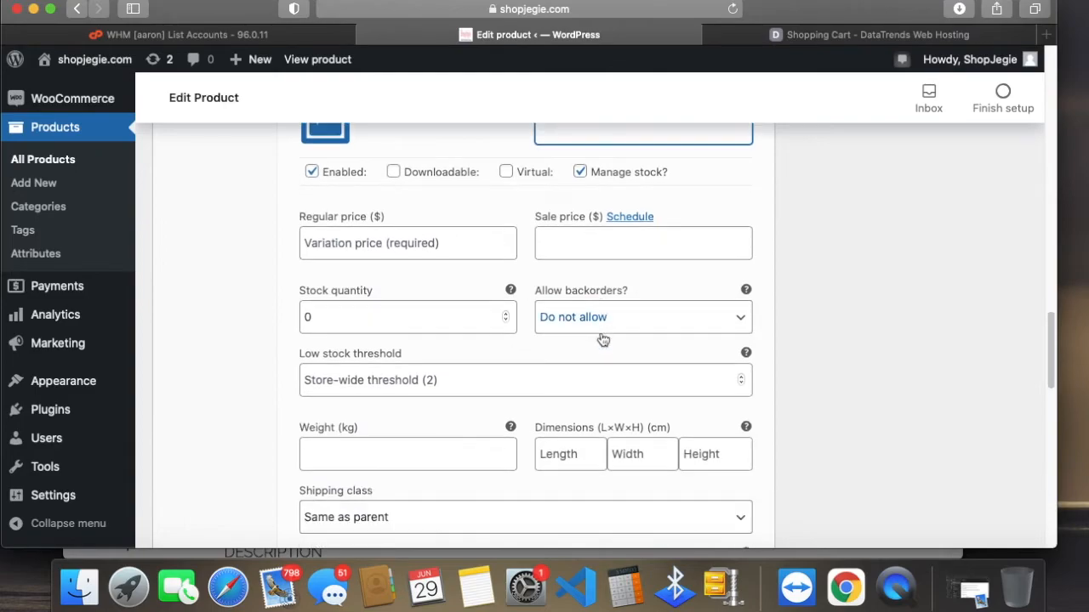
{"action": "left_click", "coordinate": [549, 448]}
{"action": "scroll", "coordinate": [542, 417], "scroll_direction": "down", "scroll_amount": 13}
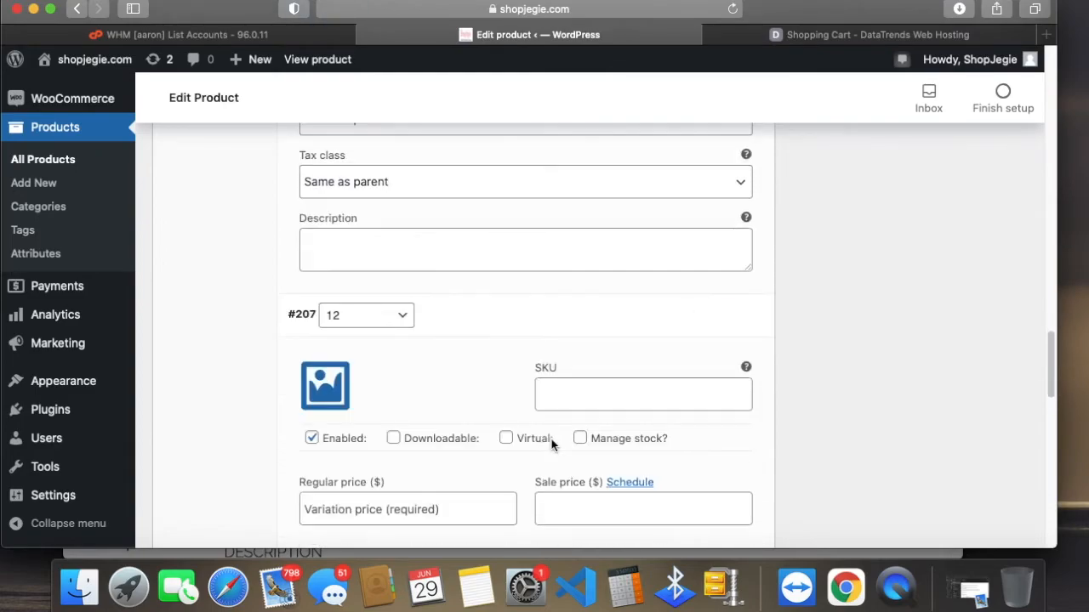
{"action": "scroll", "coordinate": [484, 477], "scroll_direction": "down", "scroll_amount": 1}
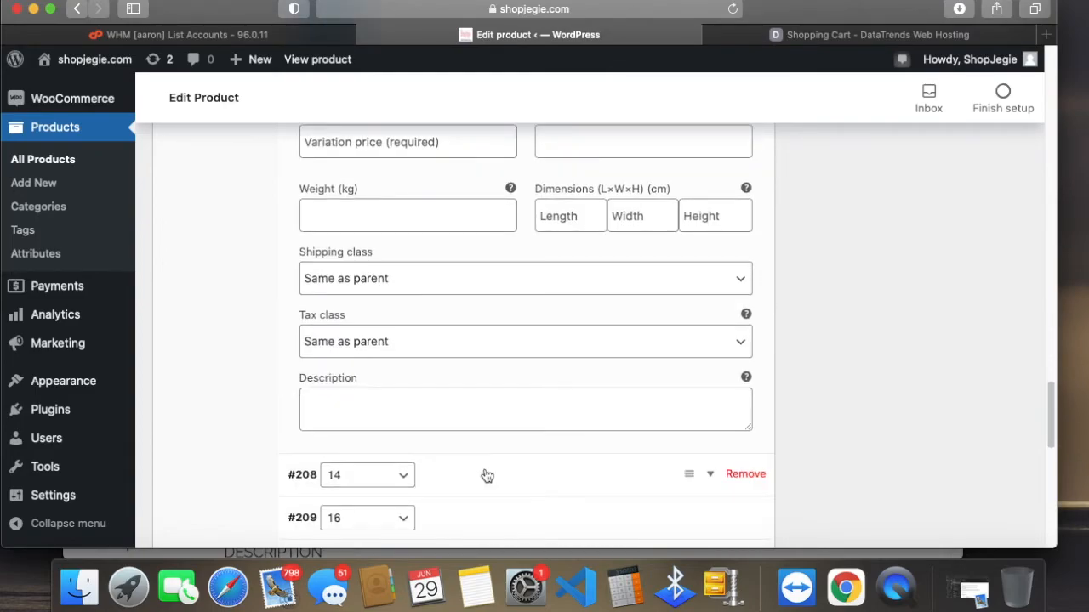
{"action": "left_click", "coordinate": [486, 475]}
{"action": "scroll", "coordinate": [481, 451], "scroll_direction": "down", "scroll_amount": 6}
{"action": "scroll", "coordinate": [425, 332], "scroll_direction": "down", "scroll_amount": 3}
{"action": "scroll", "coordinate": [370, 255], "scroll_direction": "up", "scroll_amount": 1}
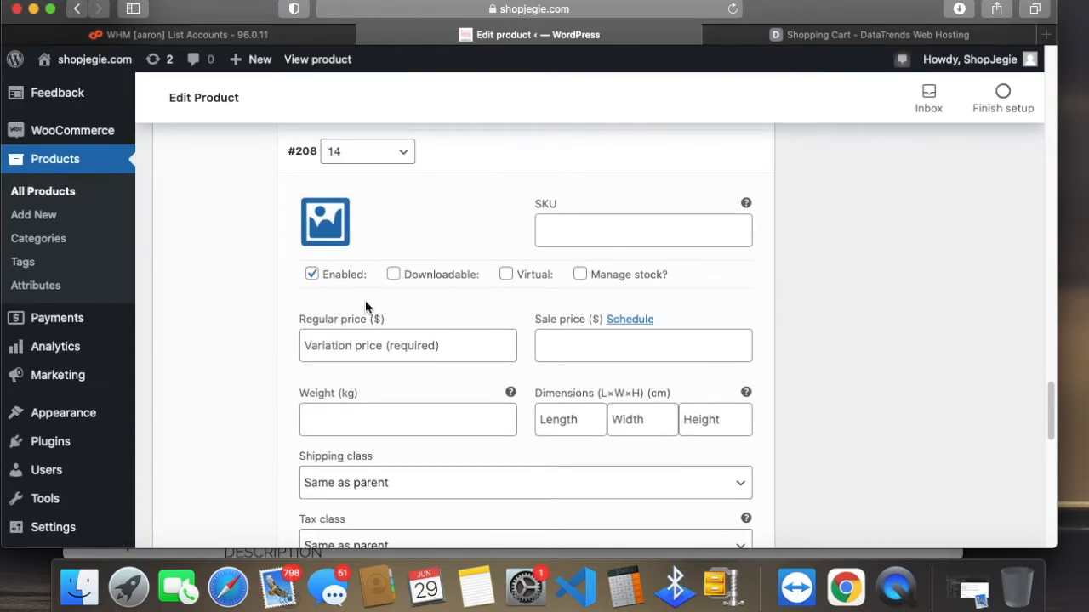
Step: Save the edited product and its variations by updating the published product
{"action": "scroll", "coordinate": [365, 306], "scroll_direction": "up", "scroll_amount": 15}
{"action": "scroll", "coordinate": [502, 382], "scroll_direction": "up", "scroll_amount": 8}
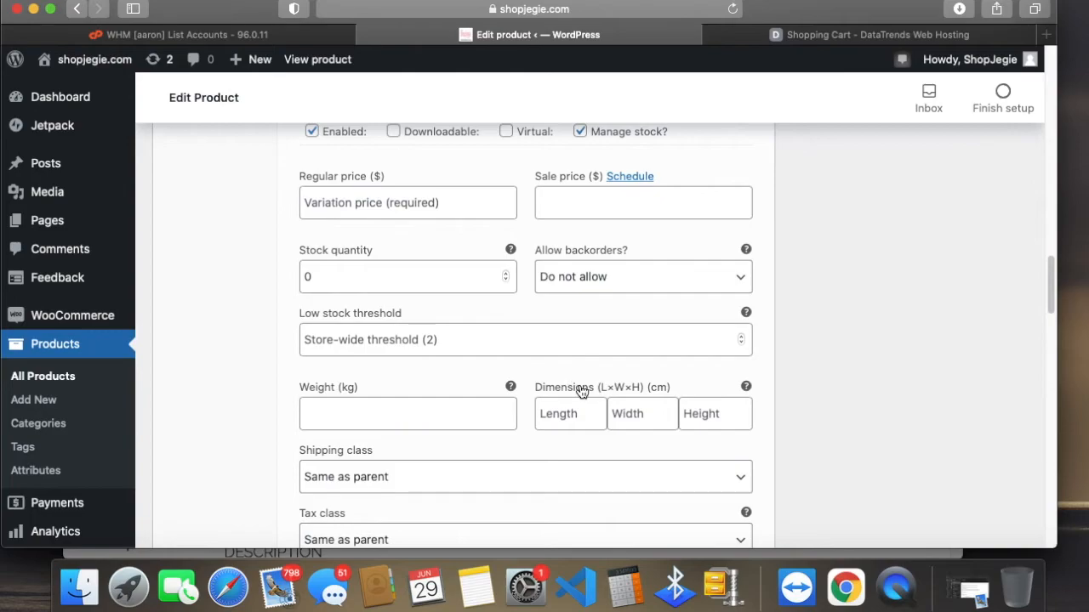
{"action": "scroll", "coordinate": [579, 391], "scroll_direction": "up", "scroll_amount": 1}
{"action": "scroll", "coordinate": [545, 375], "scroll_direction": "down", "scroll_amount": 8}
{"action": "scroll", "coordinate": [545, 371], "scroll_direction": "up", "scroll_amount": 20}
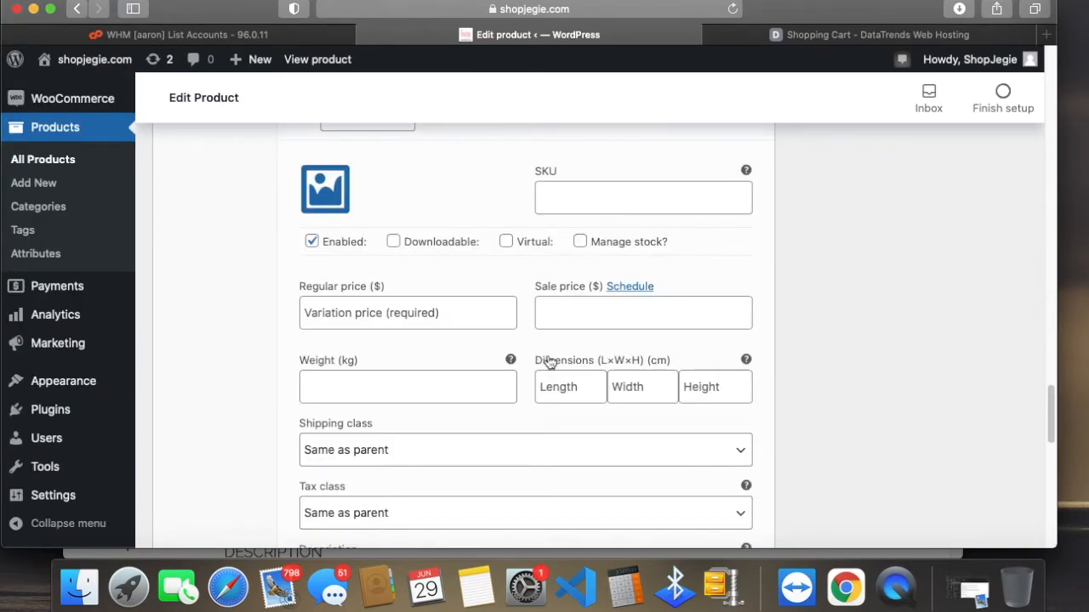
{"action": "scroll", "coordinate": [915, 328], "scroll_direction": "up", "scroll_amount": 10}
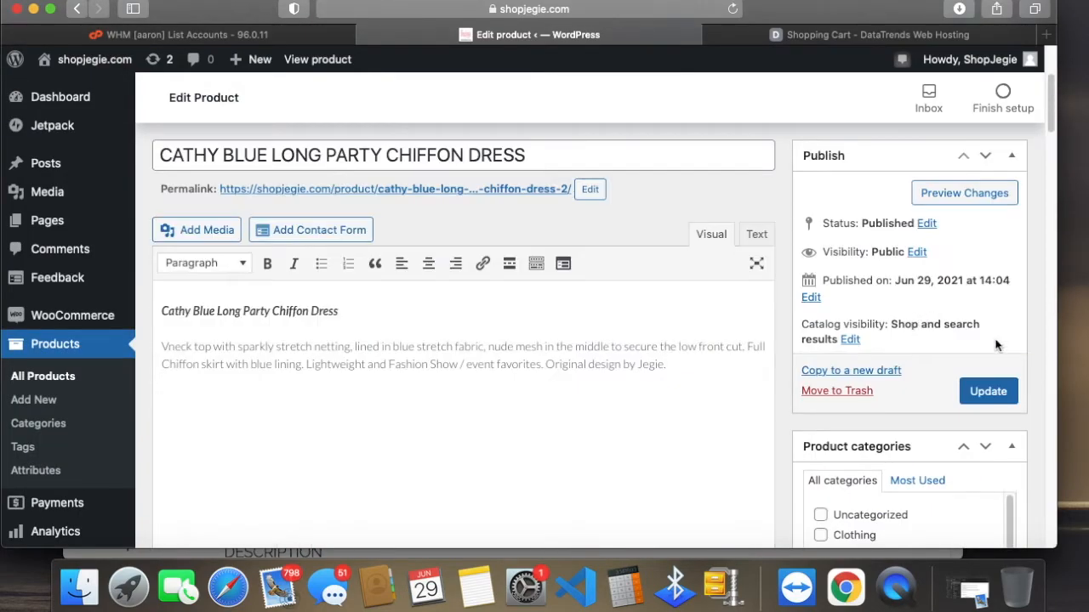
{"action": "left_click", "coordinate": [990, 393]}
Step: Switch to the storefront window, open the shop's home page and find the Cathy Blue Long Party Chiffon Dress with sale pricing
{"action": "left_click_drag", "start_coordinate": [868, 12], "coordinate": [875, 389]}
{"action": "left_click", "coordinate": [673, 259]}
{"action": "scroll", "coordinate": [666, 267], "scroll_direction": "up", "scroll_amount": 6}
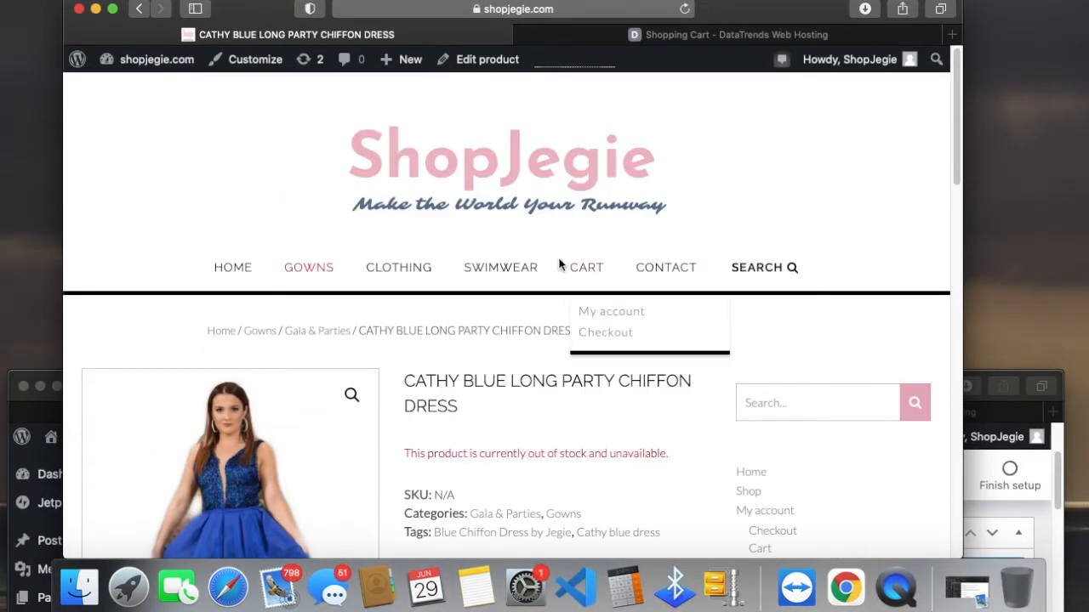
{"action": "left_click", "coordinate": [245, 270]}
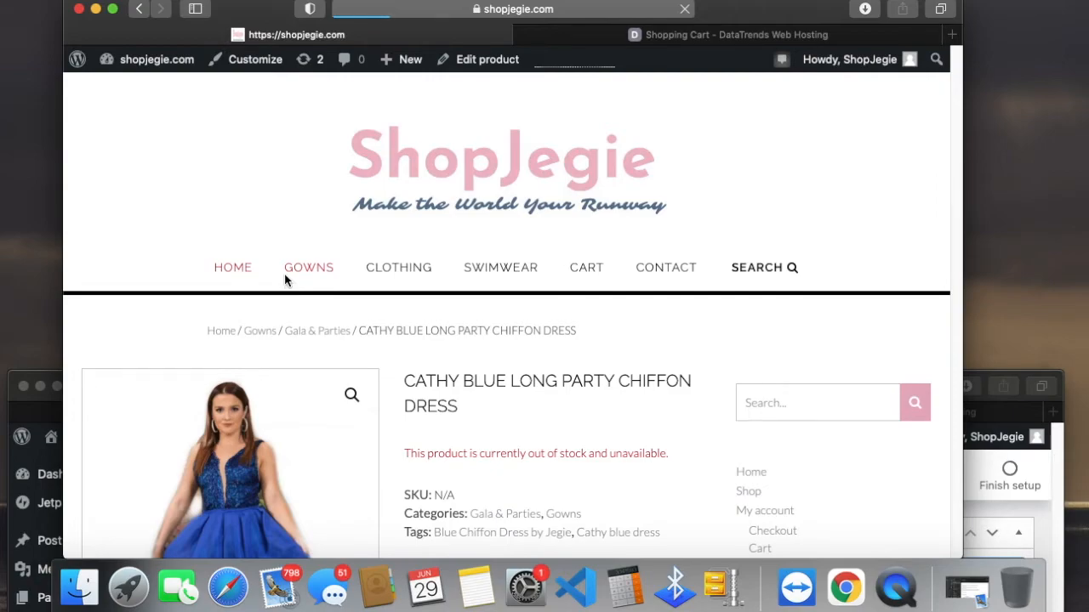
{"action": "scroll", "coordinate": [470, 337], "scroll_direction": "down", "scroll_amount": 2}
{"action": "scroll", "coordinate": [469, 337], "scroll_direction": "down", "scroll_amount": 8}
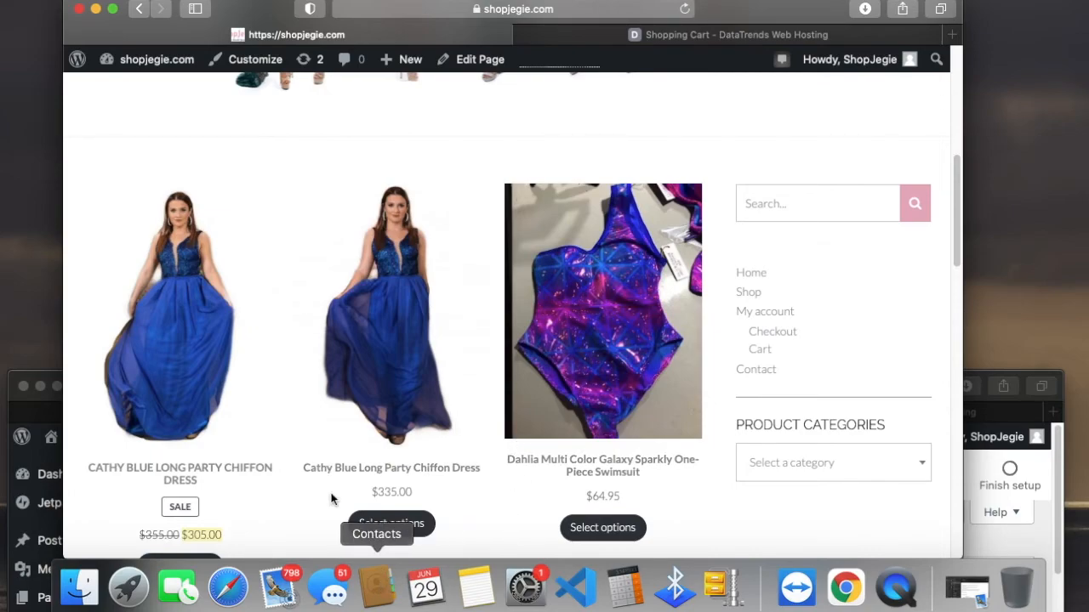
{"action": "scroll", "coordinate": [266, 406], "scroll_direction": "down", "scroll_amount": 2}
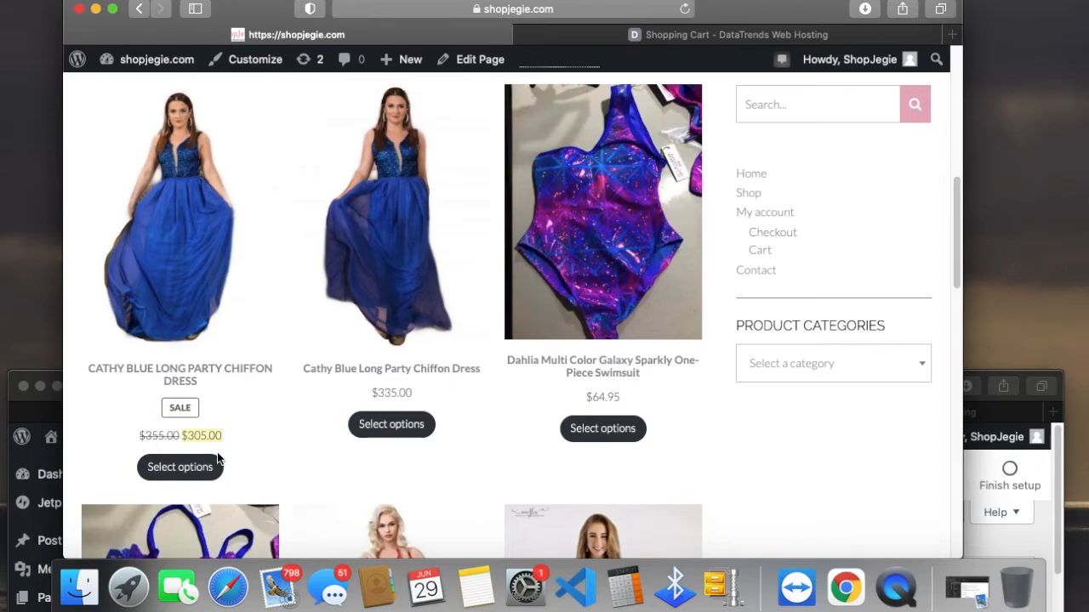
Step: Open the sale dress's product page, choose US Size 0, and check its stock, SKU and the sizes offered
{"action": "left_click", "coordinate": [201, 470]}
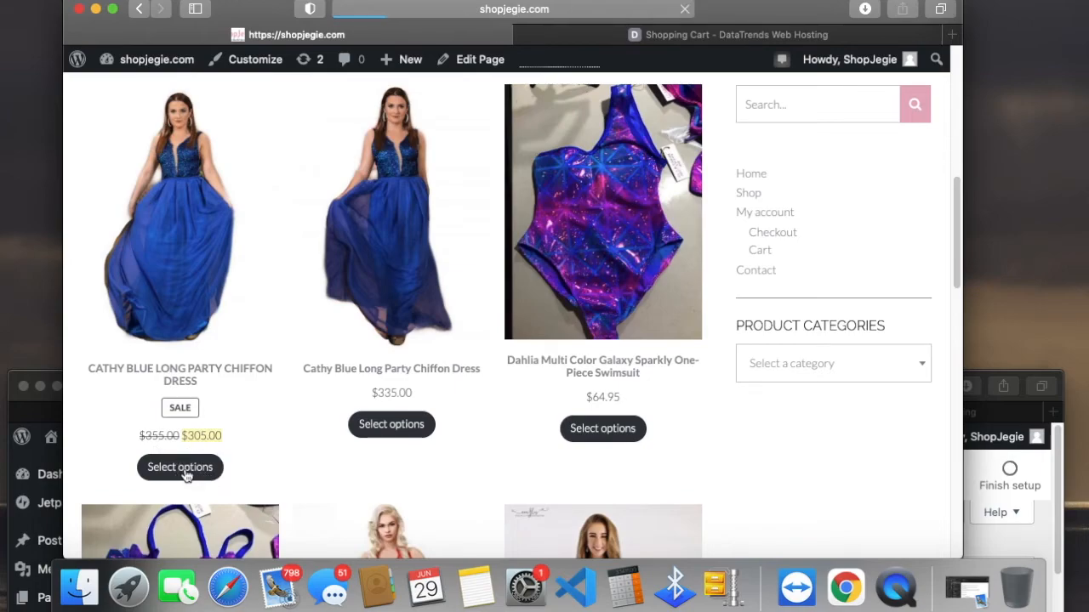
{"action": "scroll", "coordinate": [596, 425], "scroll_direction": "down", "scroll_amount": 1}
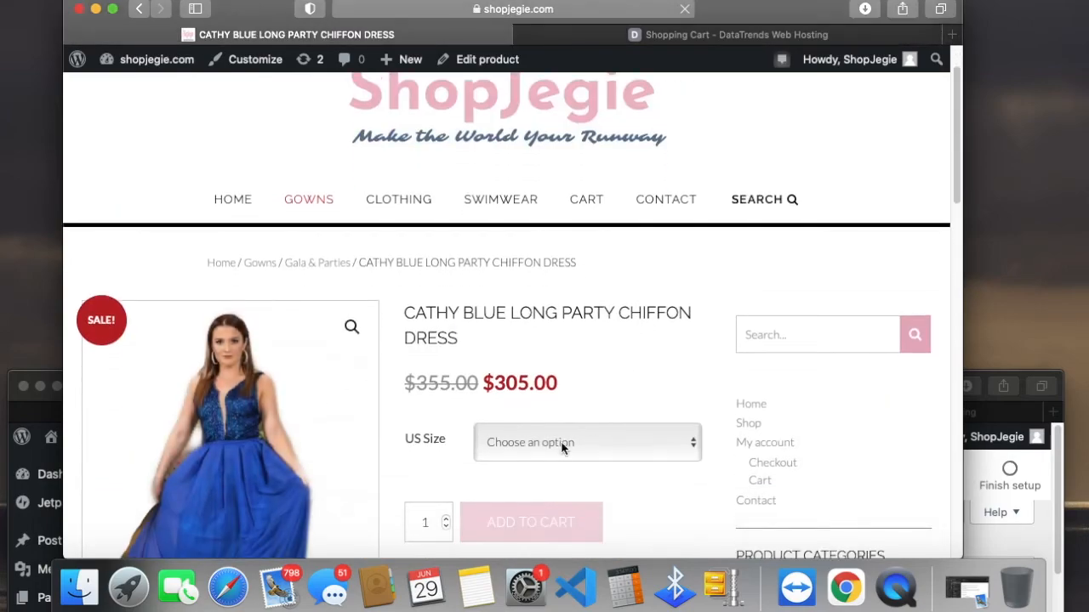
{"action": "left_click", "coordinate": [562, 448]}
{"action": "left_click", "coordinate": [542, 462]}
{"action": "scroll", "coordinate": [546, 465], "scroll_direction": "down", "scroll_amount": 2}
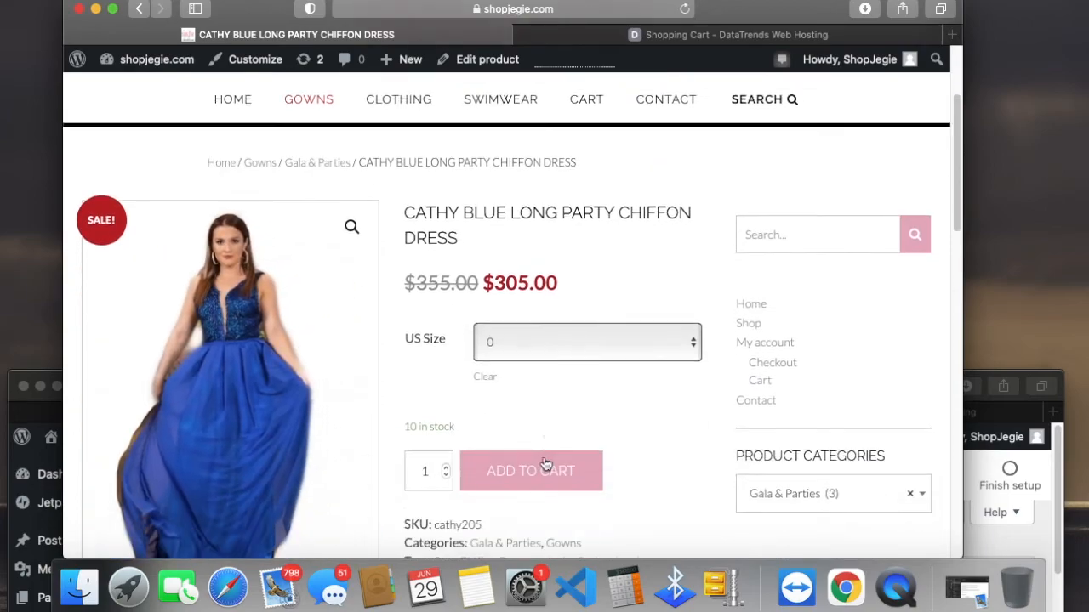
{"action": "scroll", "coordinate": [545, 466], "scroll_direction": "down", "scroll_amount": 3}
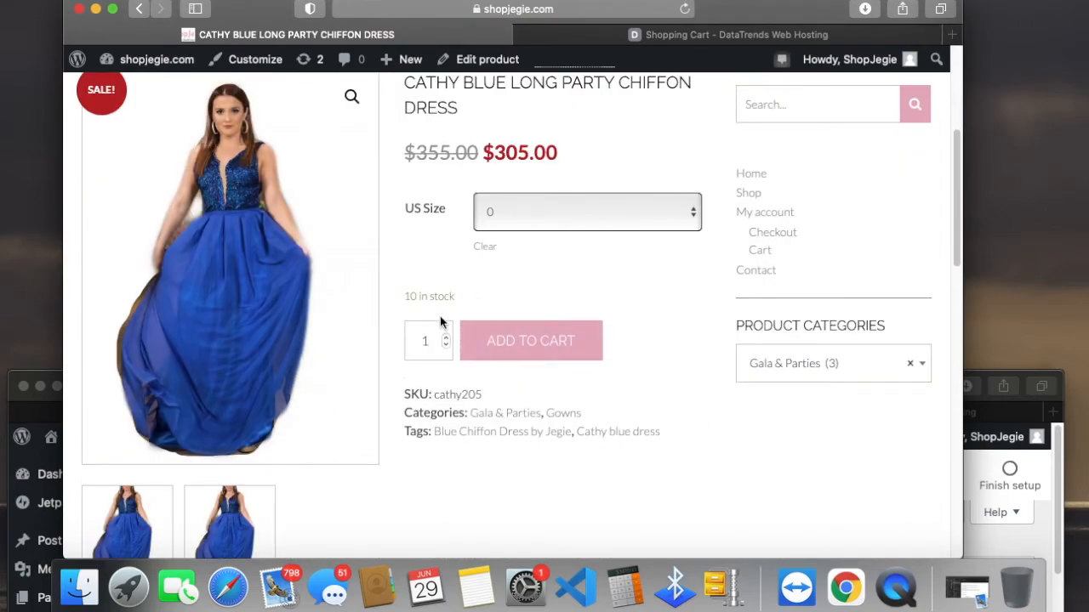
{"action": "left_click", "coordinate": [595, 215]}
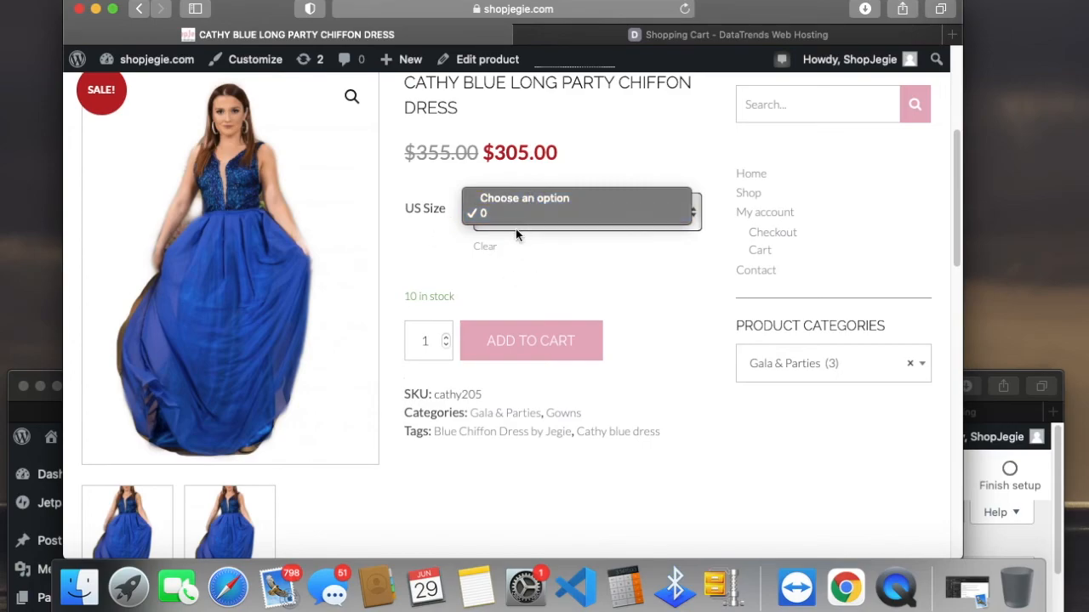
{"action": "left_click", "coordinate": [976, 409]}
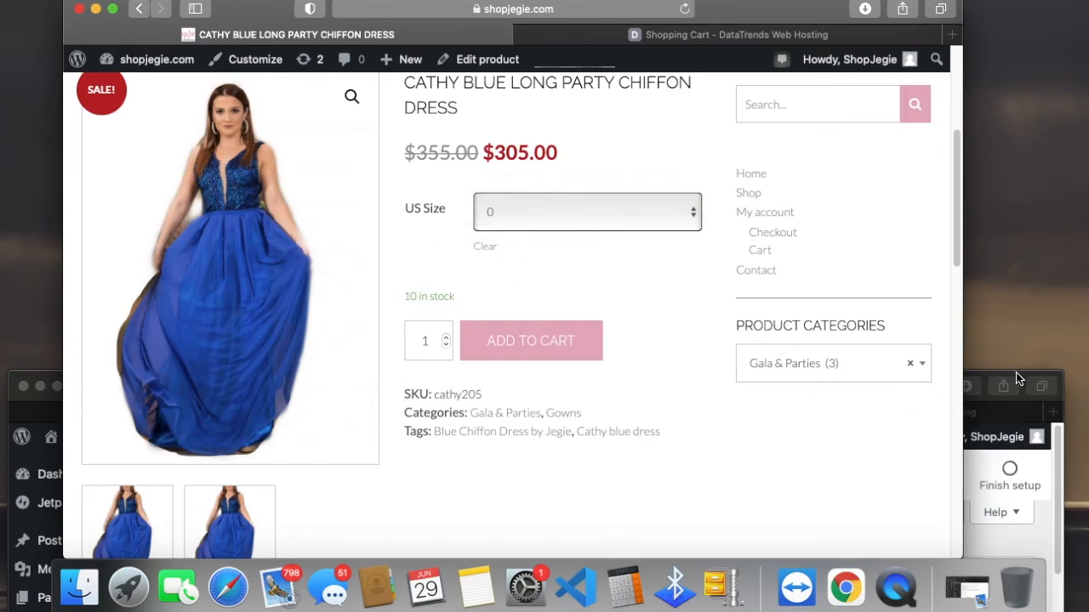
Step: Switch back to the product editor window and open the Cathy Blue dress's variations
{"action": "left_click", "coordinate": [987, 374]}
{"action": "left_click_drag", "start_coordinate": [847, 350], "coordinate": [852, 4]}
{"action": "scroll", "coordinate": [530, 444], "scroll_direction": "down", "scroll_amount": 10}
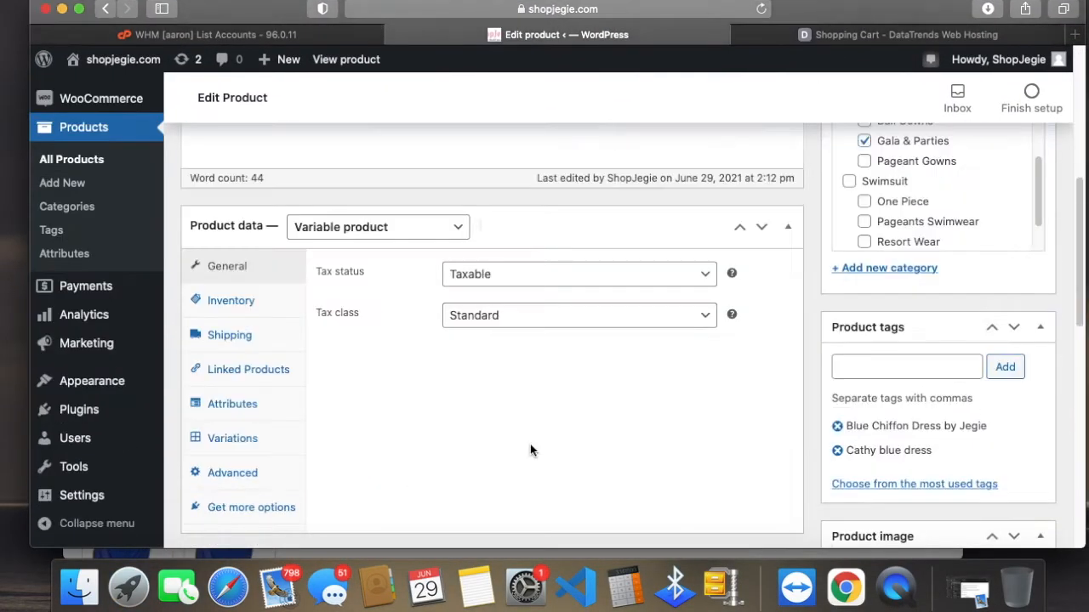
{"action": "left_click", "coordinate": [244, 435]}
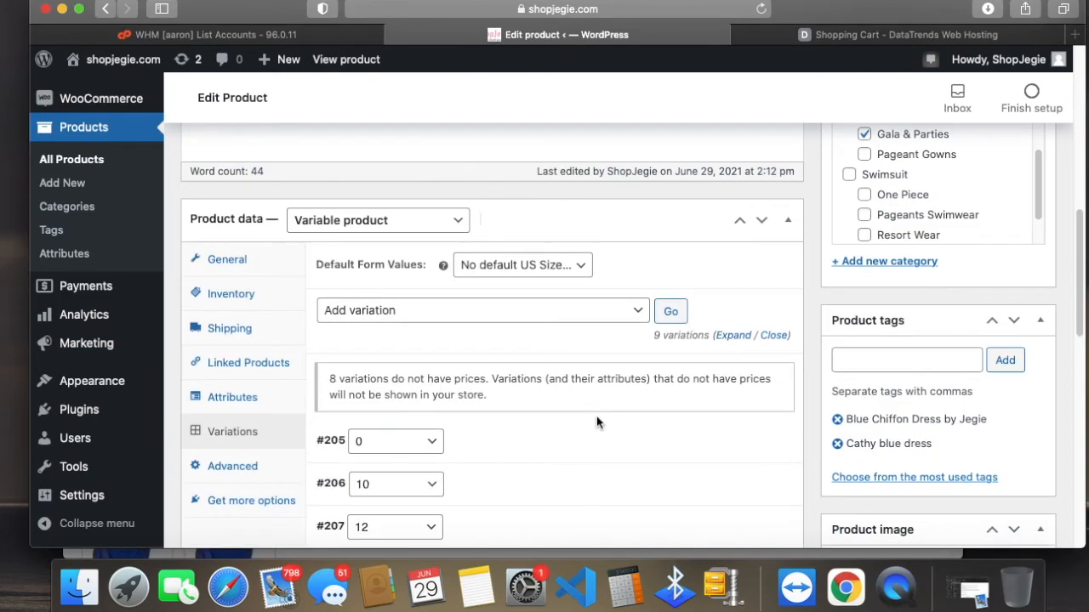
Step: Expand the size 0 variation and review its SKU, prices, stock quantity, low stock threshold and weight
{"action": "left_click", "coordinate": [587, 428]}
{"action": "scroll", "coordinate": [630, 460], "scroll_direction": "down", "scroll_amount": 5}
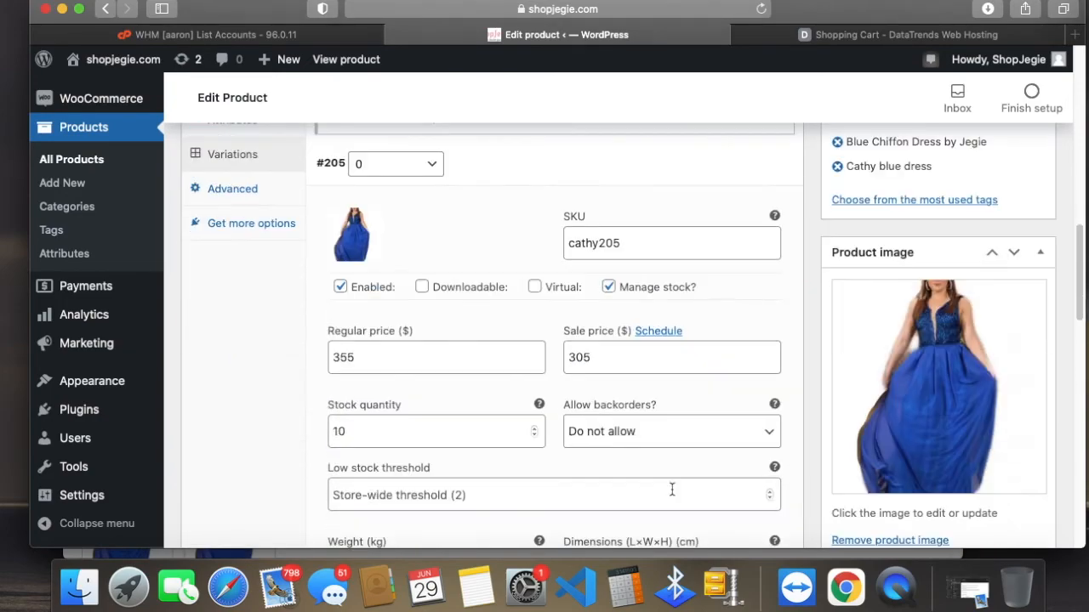
{"action": "scroll", "coordinate": [672, 490], "scroll_direction": "down", "scroll_amount": 3}
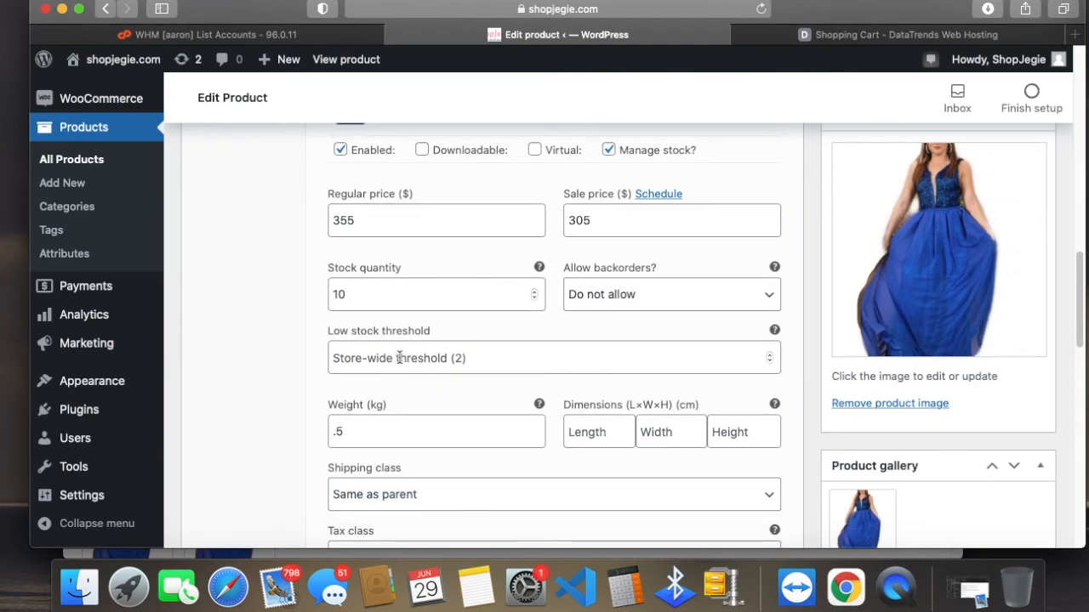
{"action": "scroll", "coordinate": [492, 351], "scroll_direction": "up", "scroll_amount": 5}
Step: Expand the size 10 and size 12 variations and examine their SKU, price, stock, weight, shipping and tax fields
{"action": "scroll", "coordinate": [557, 457], "scroll_direction": "down", "scroll_amount": 10}
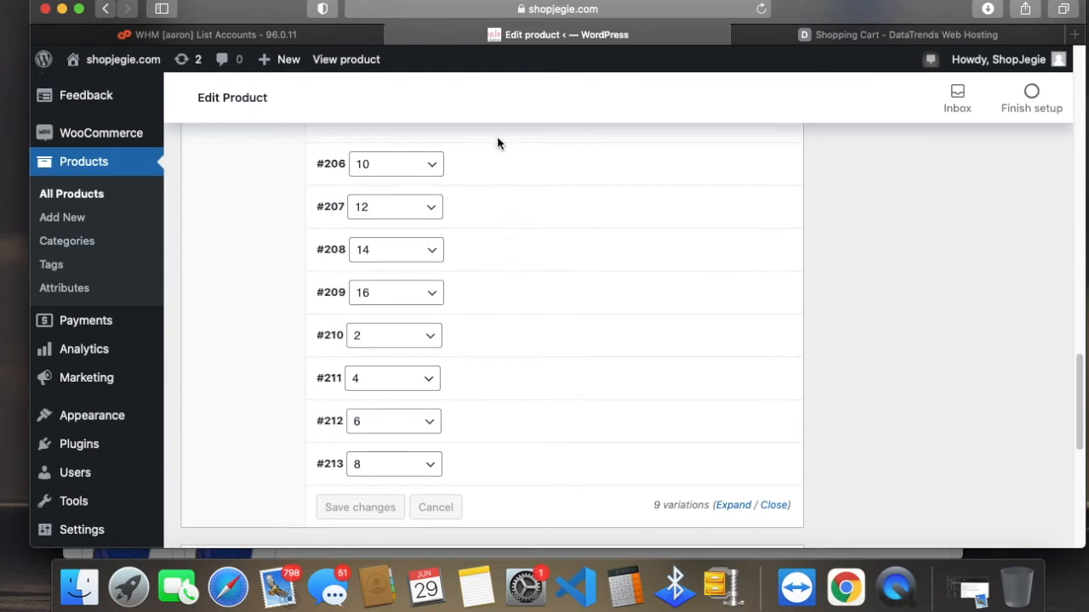
{"action": "left_click", "coordinate": [502, 165]}
{"action": "scroll", "coordinate": [620, 460], "scroll_direction": "down", "scroll_amount": 1}
{"action": "scroll", "coordinate": [620, 459], "scroll_direction": "down", "scroll_amount": 1}
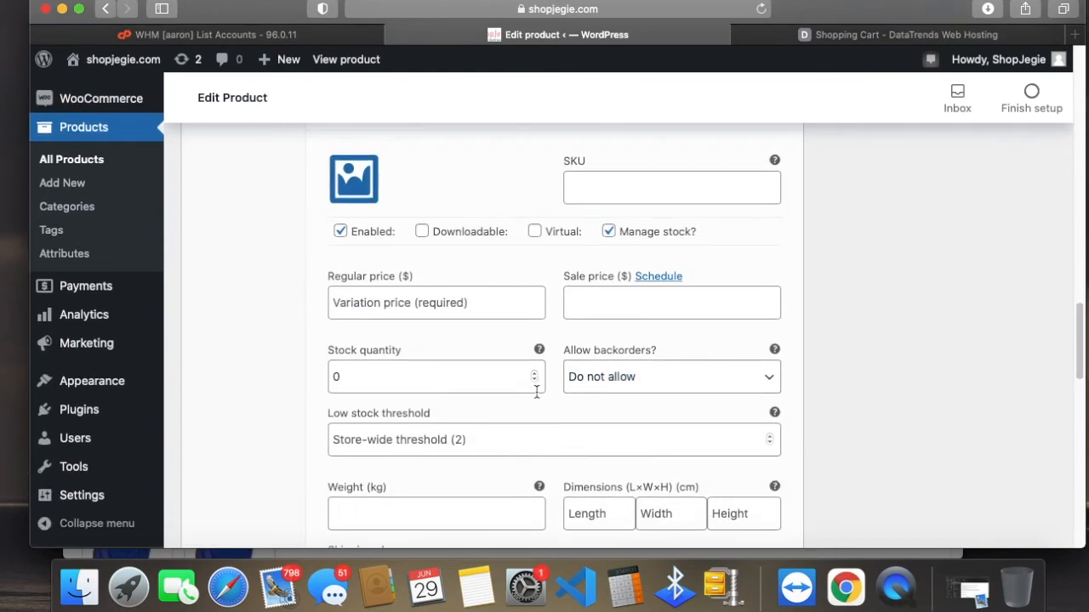
{"action": "scroll", "coordinate": [502, 297], "scroll_direction": "up", "scroll_amount": 3}
{"action": "scroll", "coordinate": [418, 452], "scroll_direction": "down", "scroll_amount": 10}
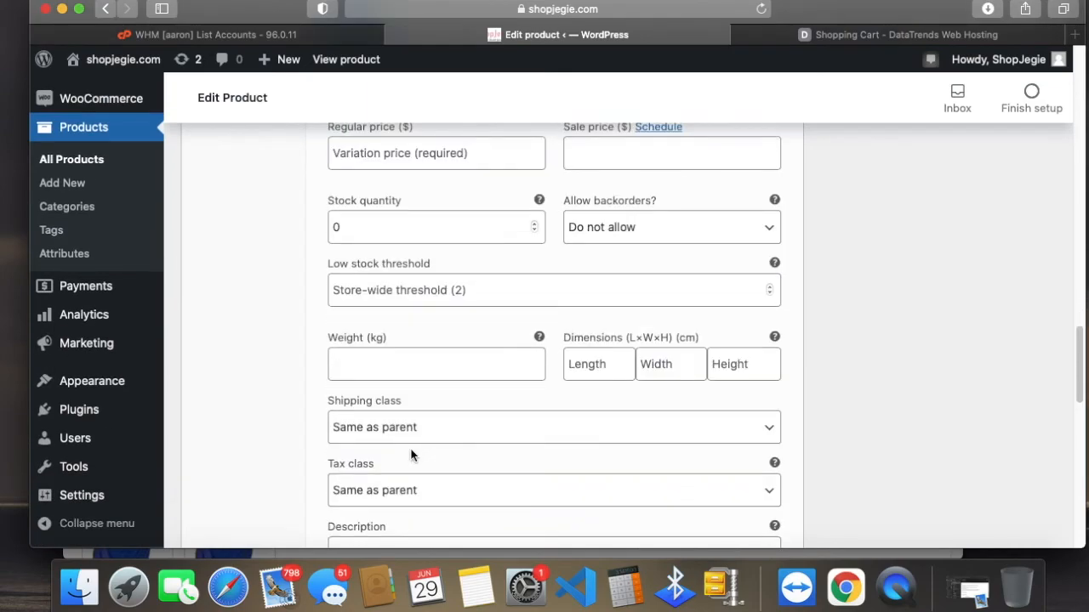
{"action": "left_click", "coordinate": [483, 378]}
{"action": "scroll", "coordinate": [480, 489], "scroll_direction": "down", "scroll_amount": 6}
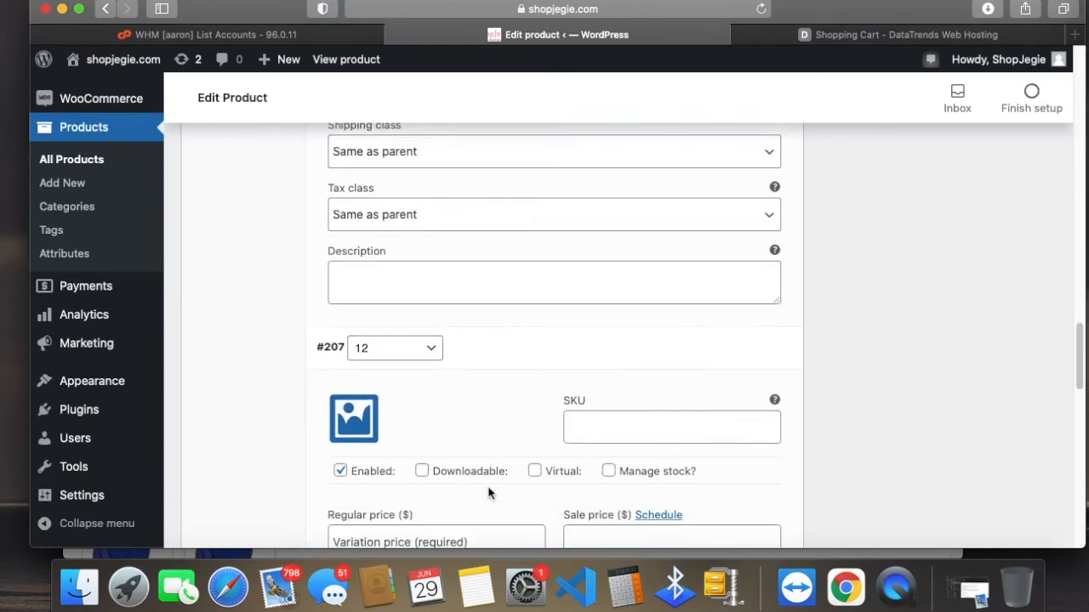
{"action": "scroll", "coordinate": [511, 497], "scroll_direction": "down", "scroll_amount": 5}
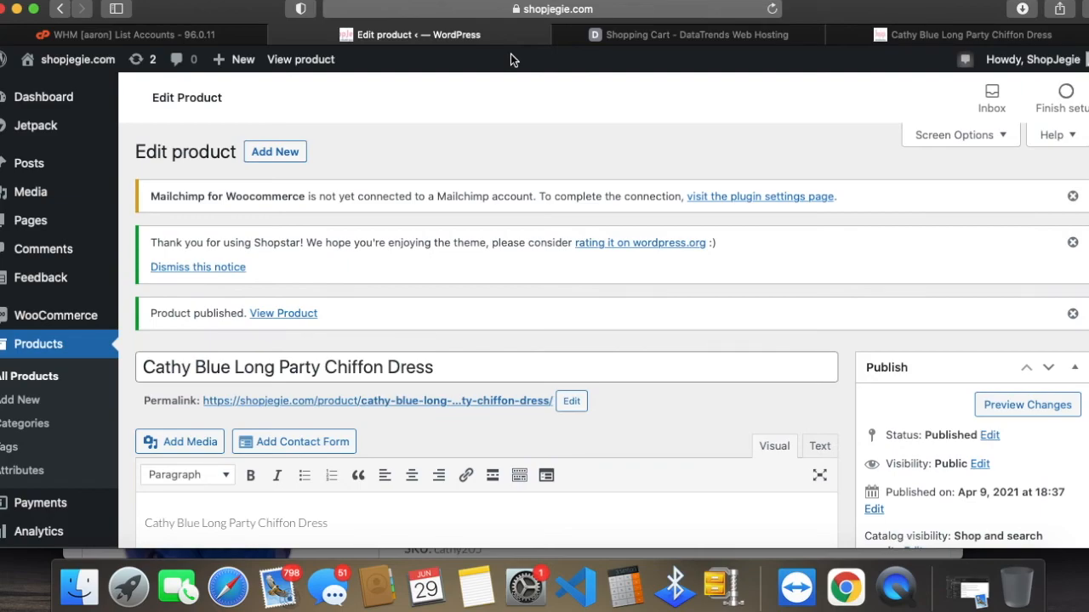
Step: View the store's product categories page, followed by its product tags page
{"action": "left_click", "coordinate": [38, 432]}
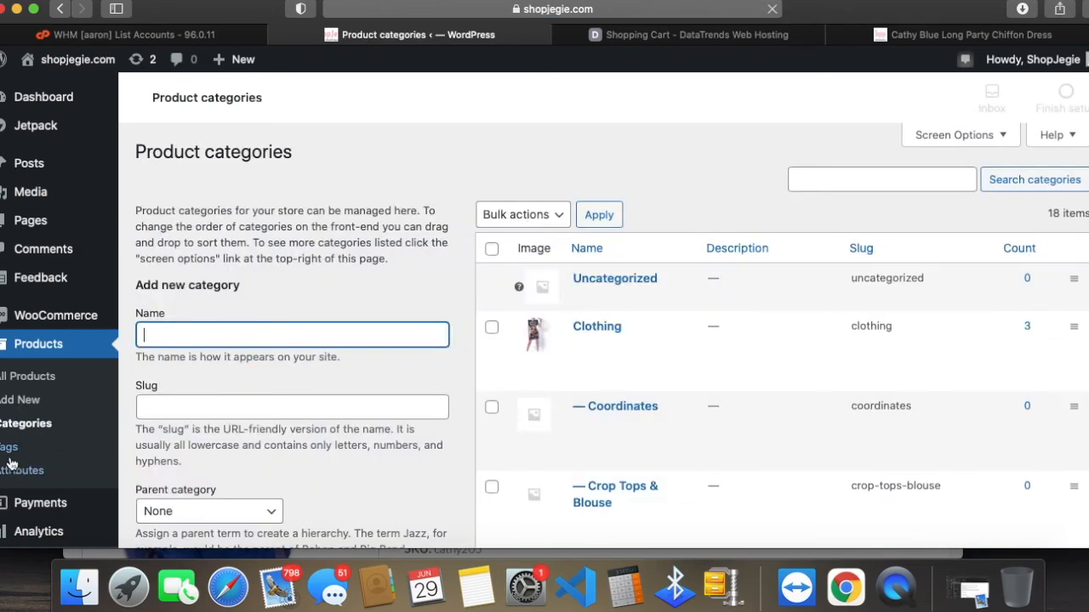
{"action": "left_click", "coordinate": [8, 451]}
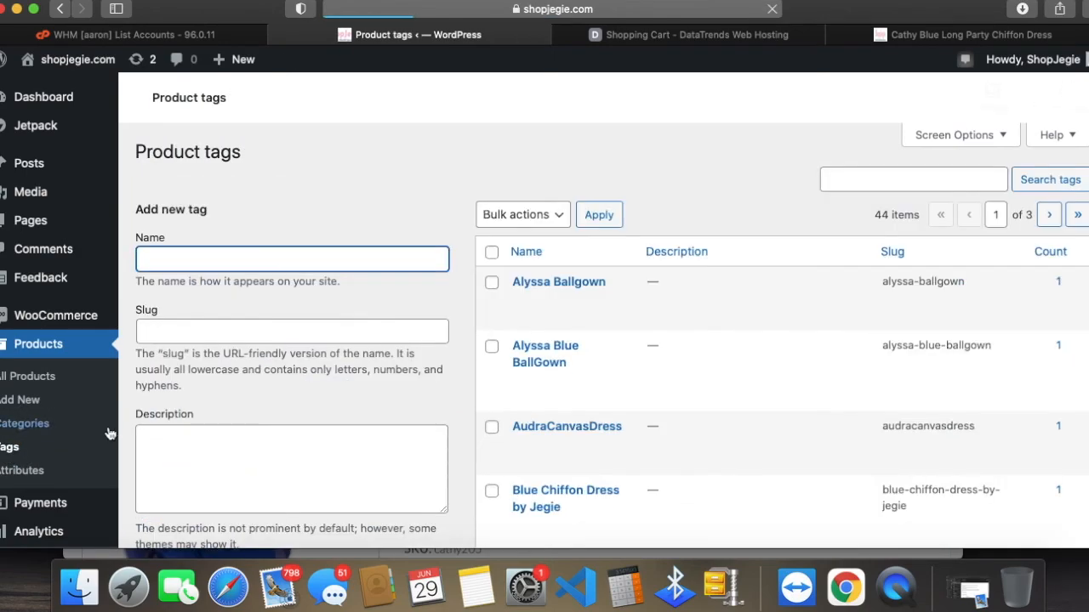